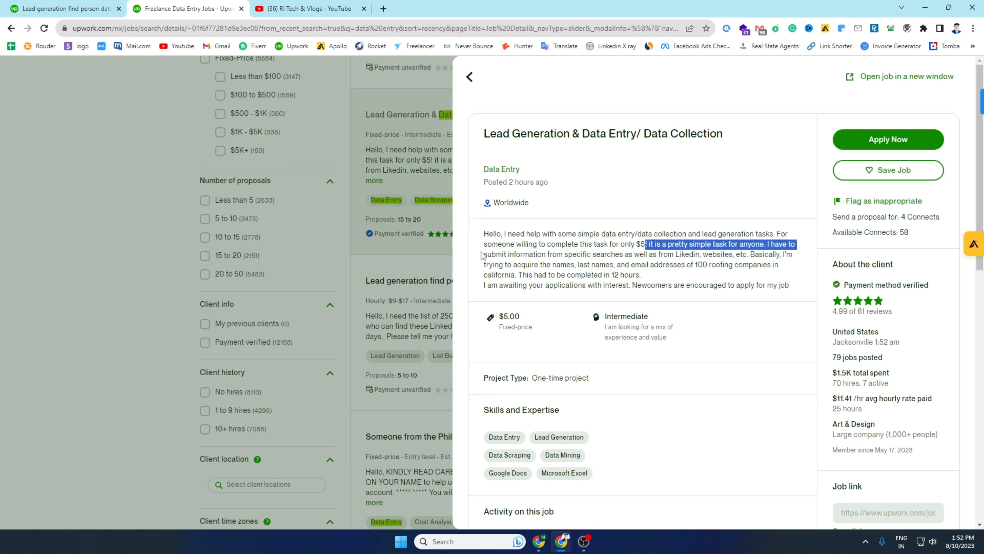
Step: Examine the job description for the requested contact details, target companies, location, deadline and application terms
{"action": "left_click", "coordinate": [546, 244]}
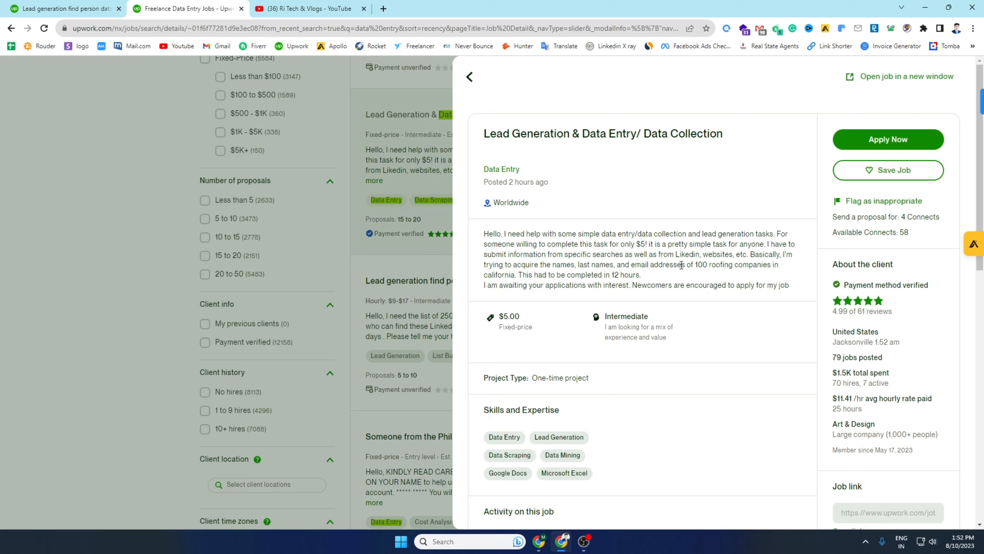
{"action": "left_click_drag", "start_coordinate": [696, 267], "coordinate": [515, 278]}
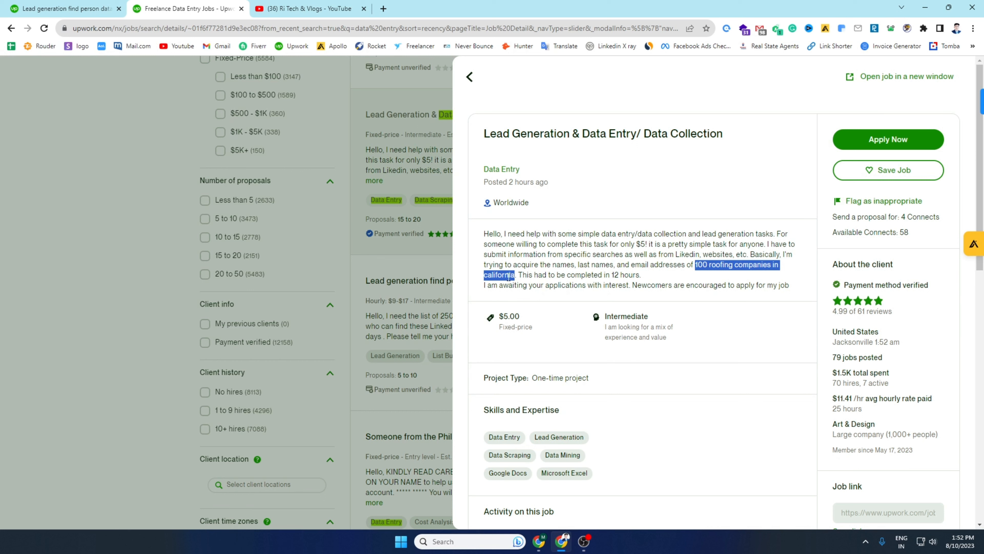
{"action": "left_click", "coordinate": [652, 280]}
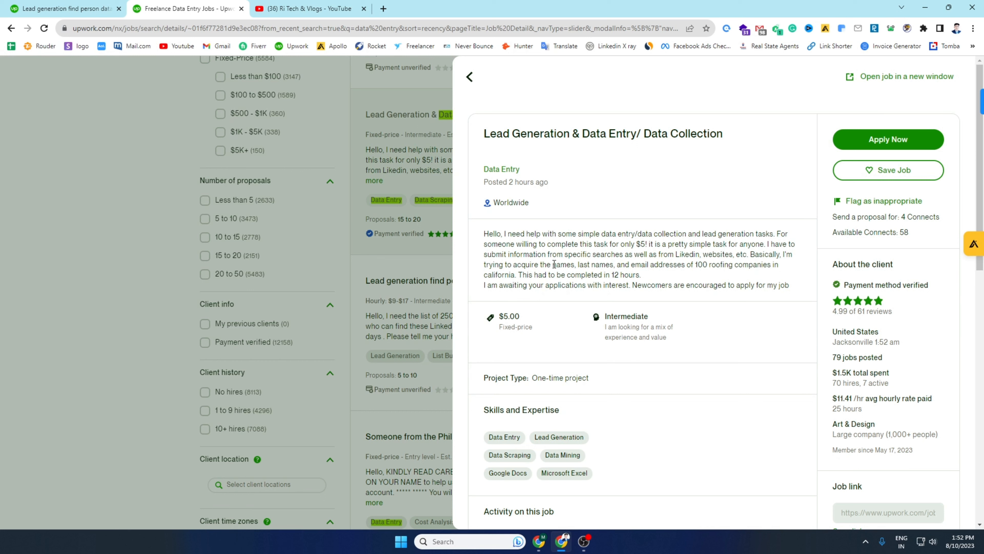
{"action": "left_click_drag", "start_coordinate": [554, 264], "coordinate": [686, 265]}
{"action": "left_click", "coordinate": [598, 275]}
{"action": "left_click_drag", "start_coordinate": [614, 276], "coordinate": [644, 276]}
{"action": "left_click", "coordinate": [560, 286]}
{"action": "left_click_drag", "start_coordinate": [546, 287], "coordinate": [630, 289]}
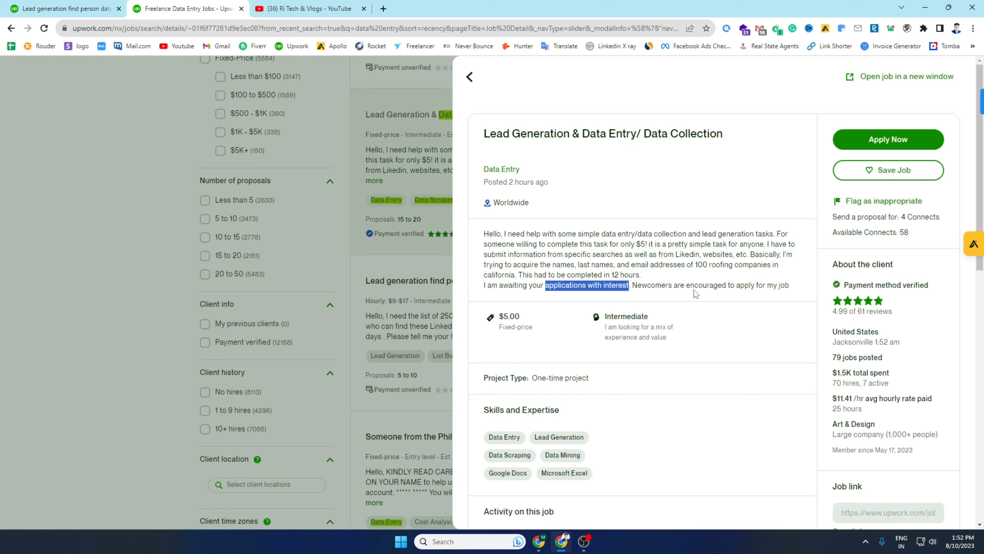
{"action": "left_click", "coordinate": [604, 287]}
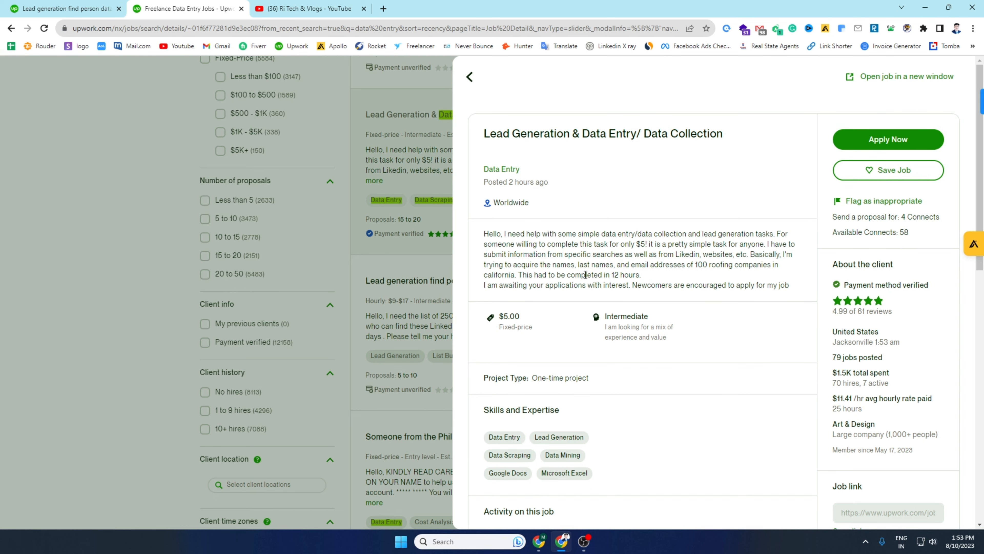
Step: Review the job's budget, experience level, required skills and proposal activity
{"action": "scroll", "coordinate": [578, 280], "scroll_direction": "down", "scroll_amount": 3}
{"action": "left_click_drag", "start_coordinate": [530, 217], "coordinate": [500, 216]}
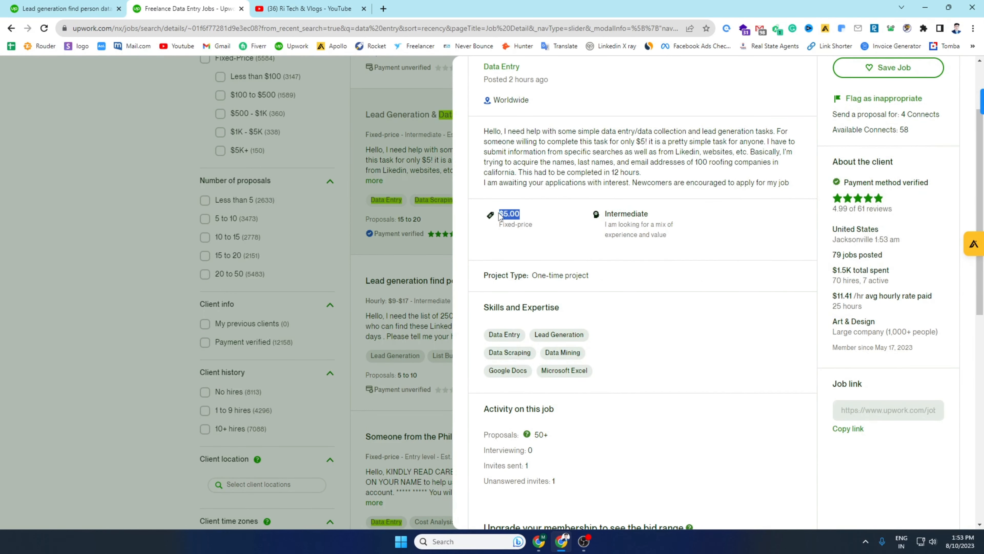
{"action": "left_click", "coordinate": [534, 216]}
{"action": "left_click_drag", "start_coordinate": [657, 212], "coordinate": [603, 214]}
{"action": "left_click", "coordinate": [651, 213]}
{"action": "scroll", "coordinate": [649, 214], "scroll_direction": "down", "scroll_amount": 2}
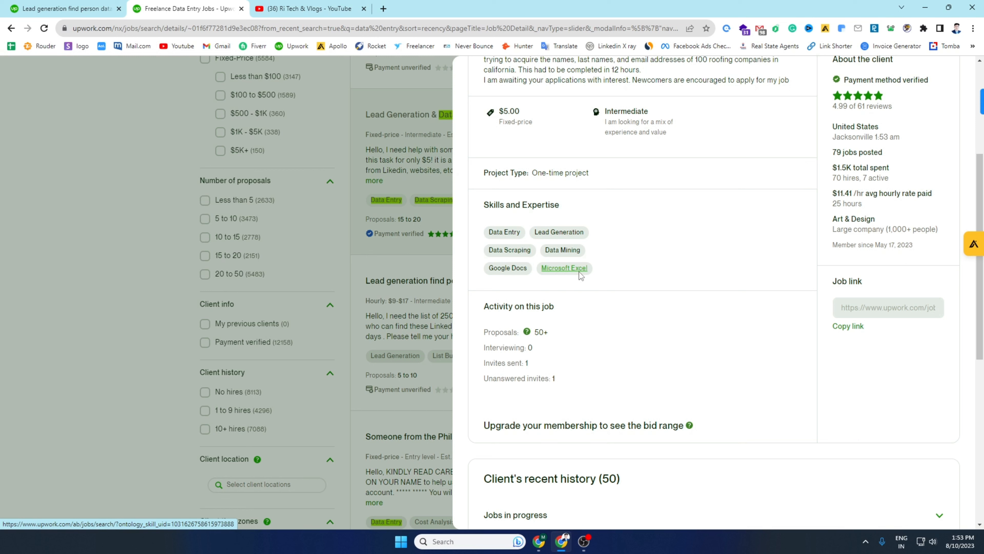
{"action": "left_click_drag", "start_coordinate": [545, 332], "coordinate": [476, 348]}
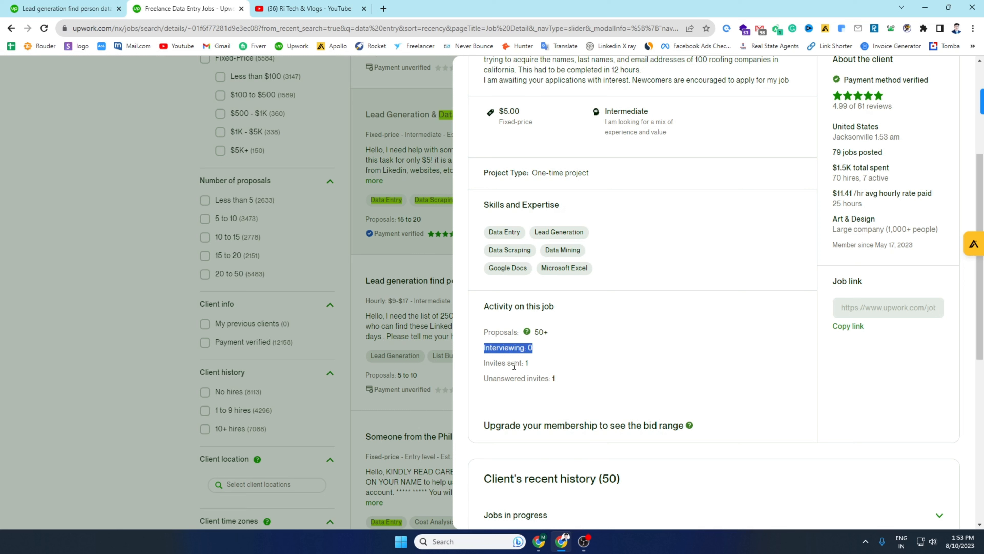
{"action": "left_click_drag", "start_coordinate": [530, 364], "coordinate": [477, 365]}
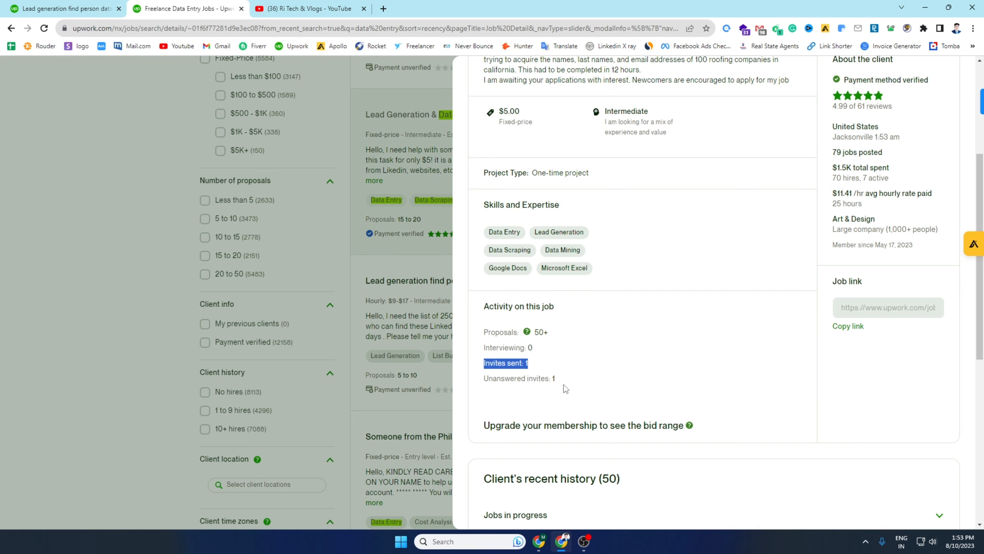
{"action": "left_click_drag", "start_coordinate": [560, 379], "coordinate": [479, 379]}
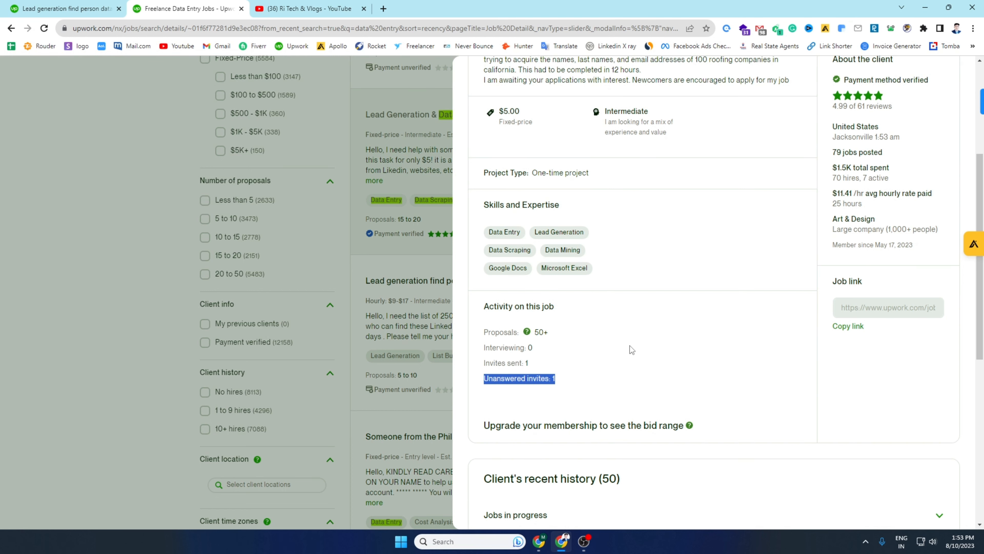
Step: Examine the client's country, posted jobs, hires, average hourly rate, industry, company size and membership date
{"action": "scroll", "coordinate": [612, 327], "scroll_direction": "up", "scroll_amount": 2}
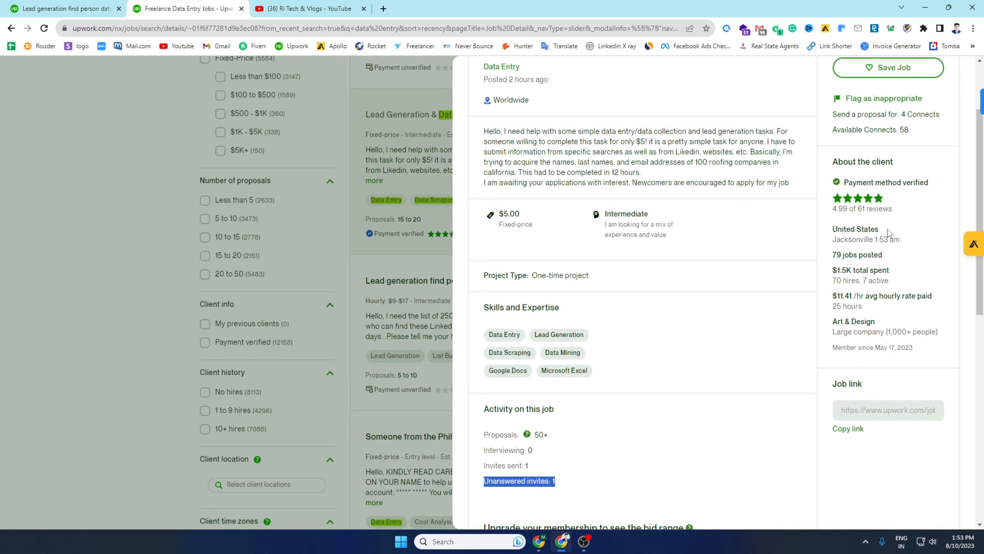
{"action": "left_click_drag", "start_coordinate": [888, 229], "coordinate": [830, 230]}
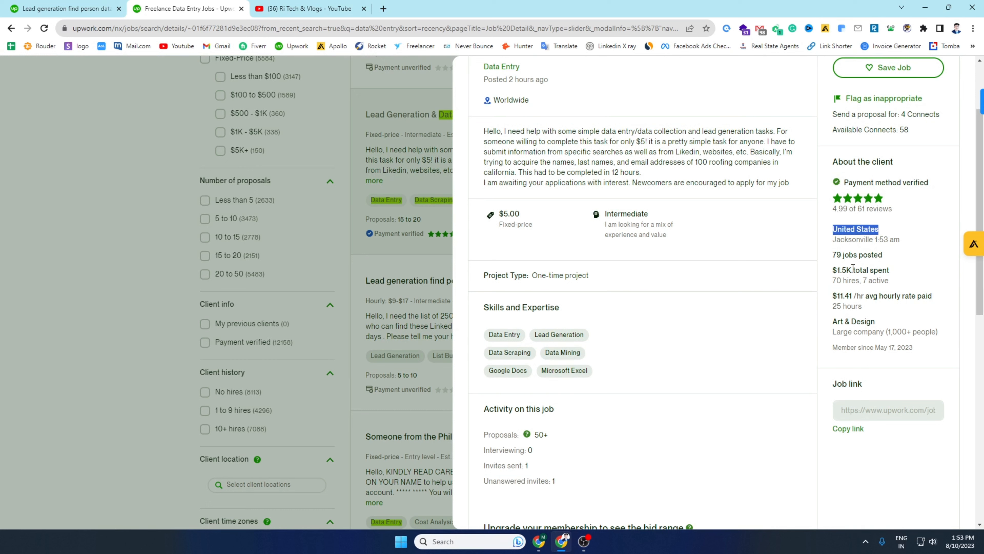
{"action": "left_click", "coordinate": [834, 256]}
{"action": "left_click_drag", "start_coordinate": [834, 256], "coordinate": [885, 256]}
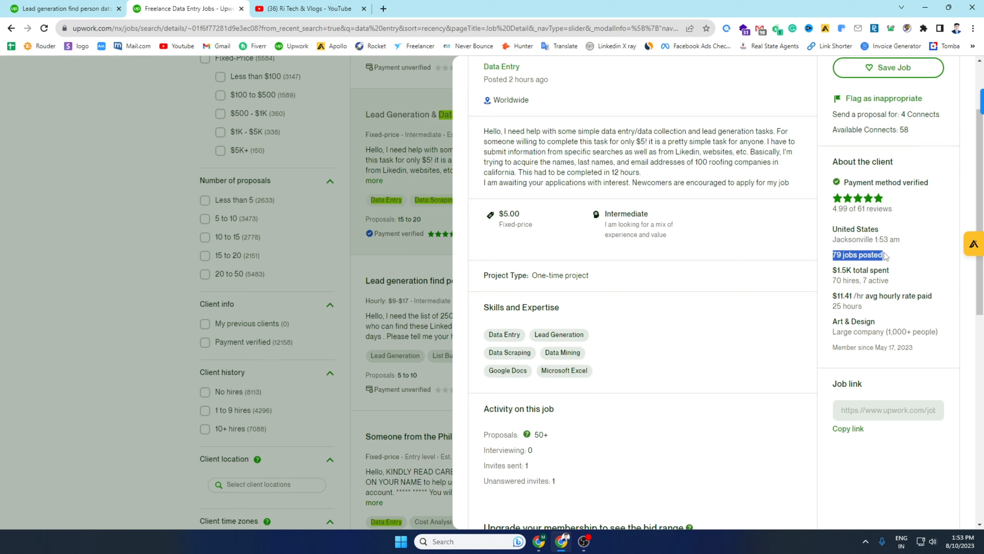
{"action": "left_click_drag", "start_coordinate": [833, 280], "coordinate": [890, 281]}
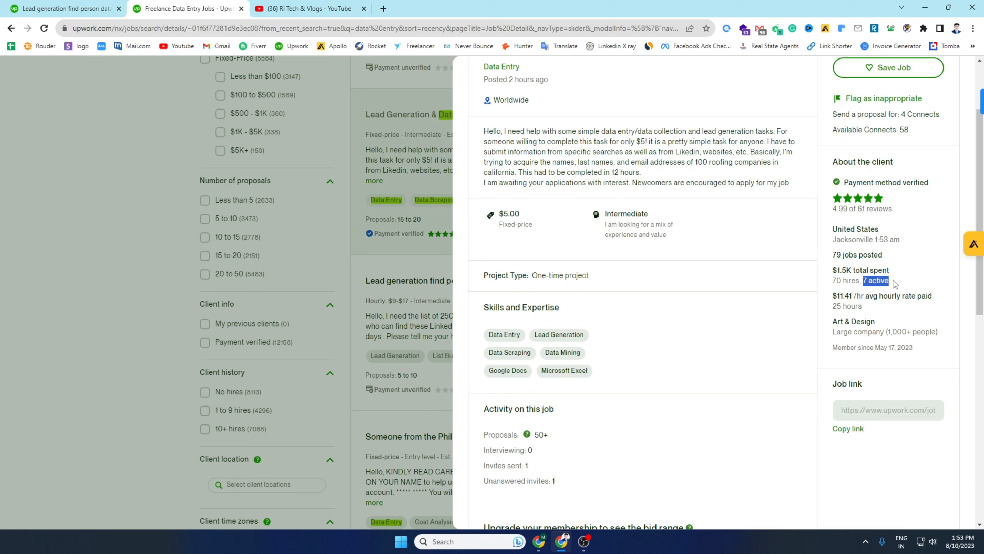
{"action": "left_click_drag", "start_coordinate": [833, 295], "coordinate": [865, 295]}
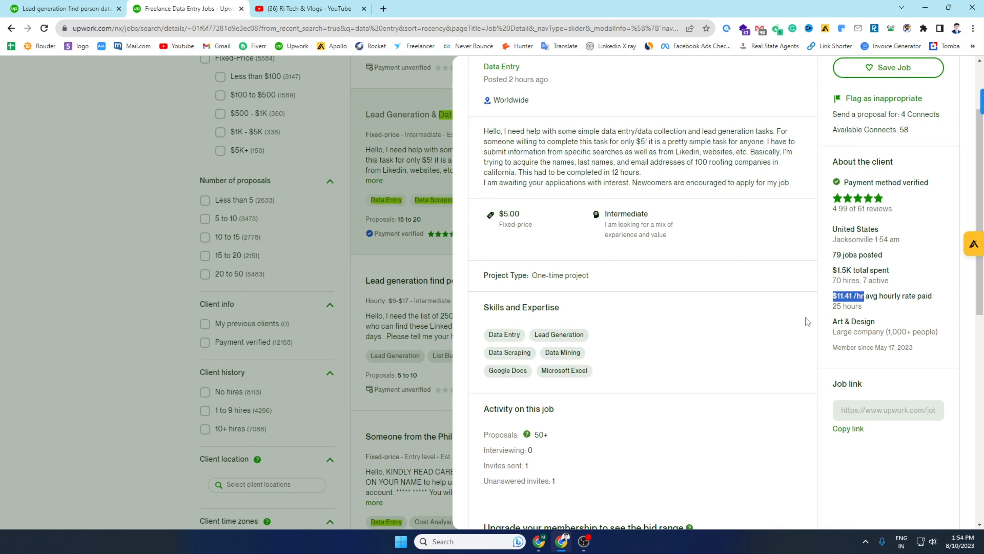
{"action": "left_click", "coordinate": [811, 321]}
{"action": "left_click_drag", "start_coordinate": [833, 321], "coordinate": [879, 324]}
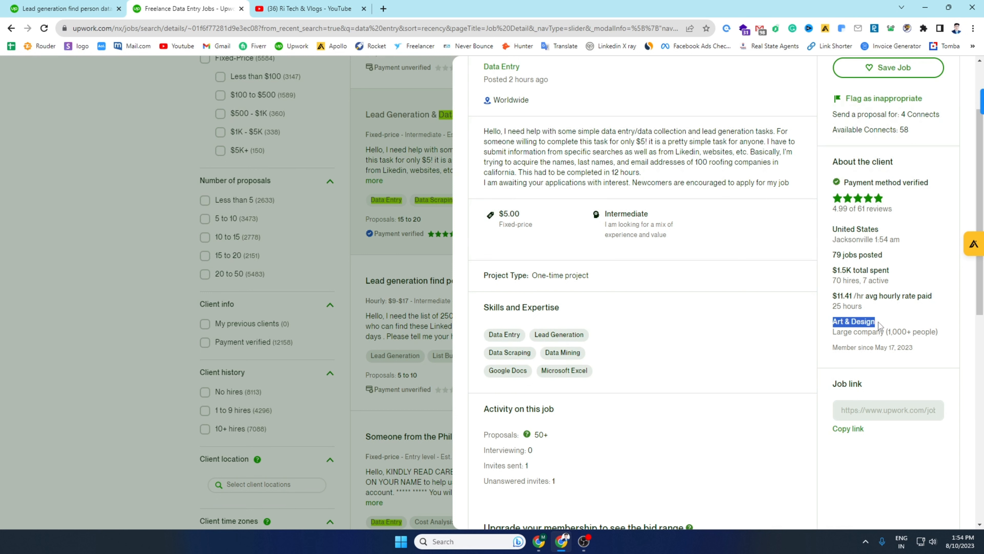
{"action": "left_click", "coordinate": [888, 333]}
{"action": "left_click_drag", "start_coordinate": [888, 332], "coordinate": [939, 332]}
{"action": "left_click", "coordinate": [923, 352]}
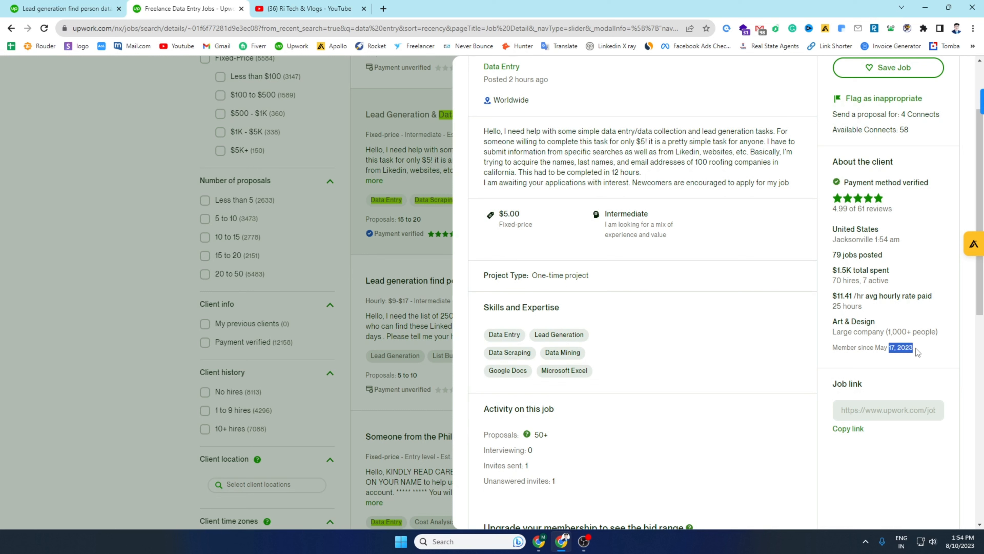
{"action": "left_click", "coordinate": [896, 349]}
{"action": "left_click_drag", "start_coordinate": [834, 281], "coordinate": [896, 288]}
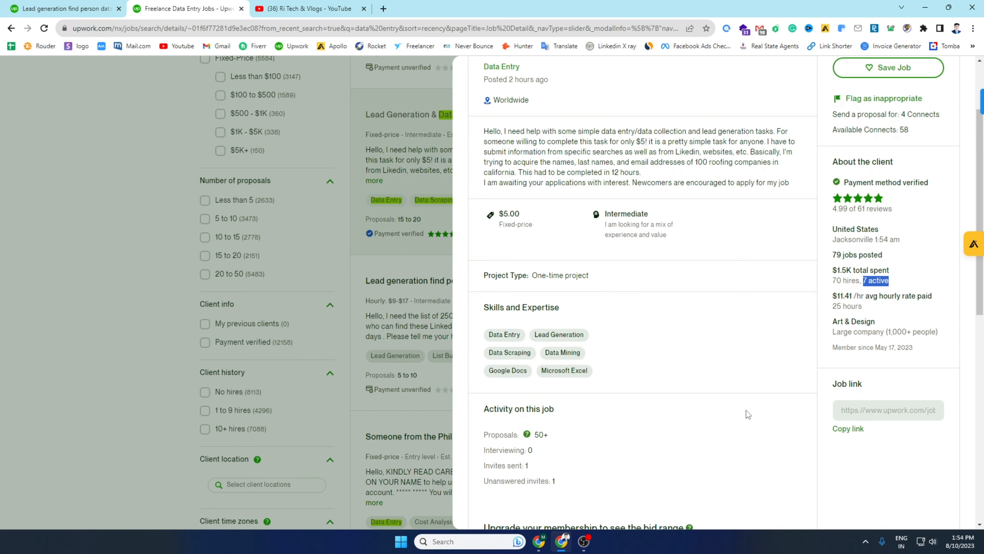
{"action": "scroll", "coordinate": [738, 389], "scroll_direction": "down", "scroll_amount": 3}
{"action": "scroll", "coordinate": [737, 389], "scroll_direction": "up", "scroll_amount": 3}
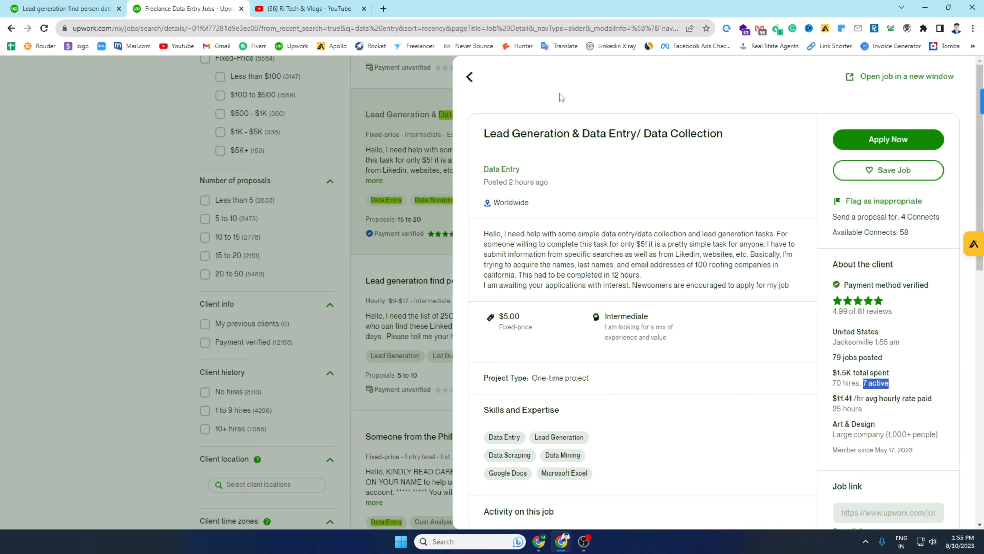
Step: Switch to Google Sheets in a new browser tab and create a blank spreadsheet
{"action": "key", "text": "ctrl+t"}
{"action": "left_click", "coordinate": [943, 74]}
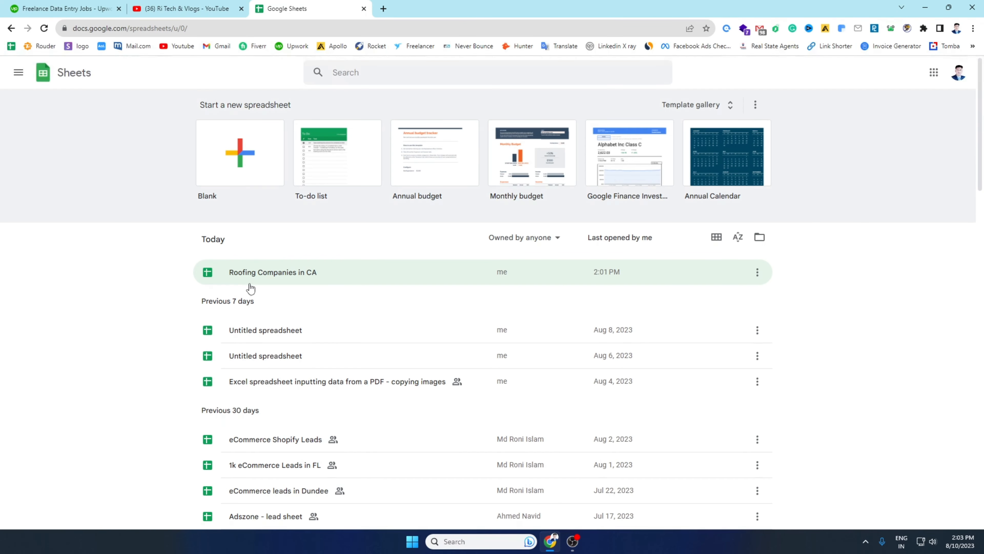
{"action": "left_click", "coordinate": [240, 157]}
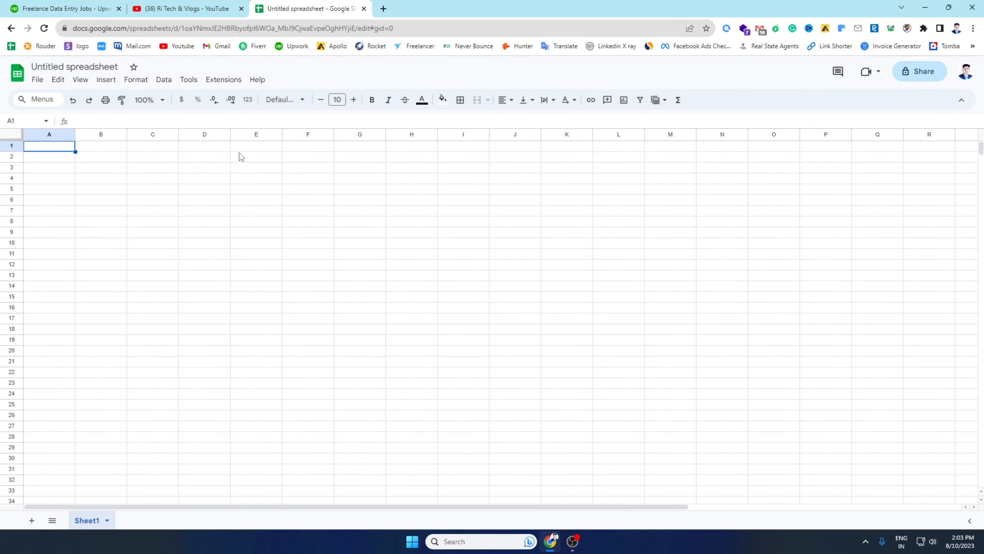
Step: Rename the spreadsheet as "Roofing Companies in CA"
{"action": "left_click", "coordinate": [73, 65]}
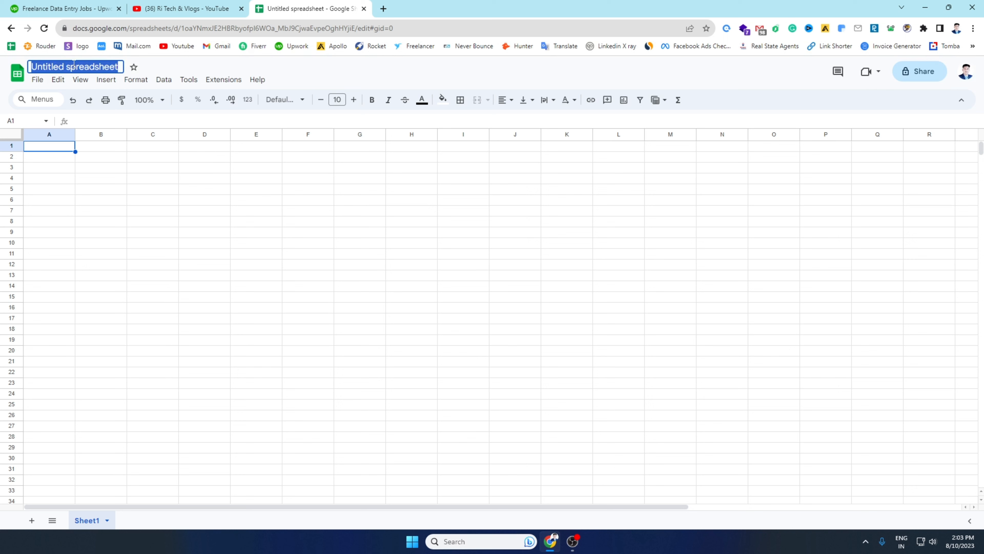
{"action": "type", "text": "Roo"}
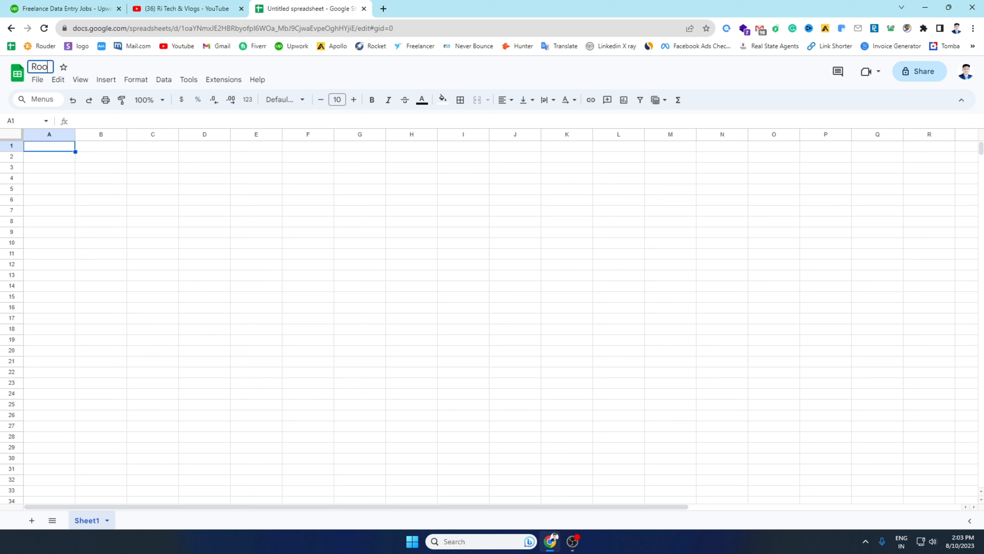
{"action": "type", "text": "fing Compani"}
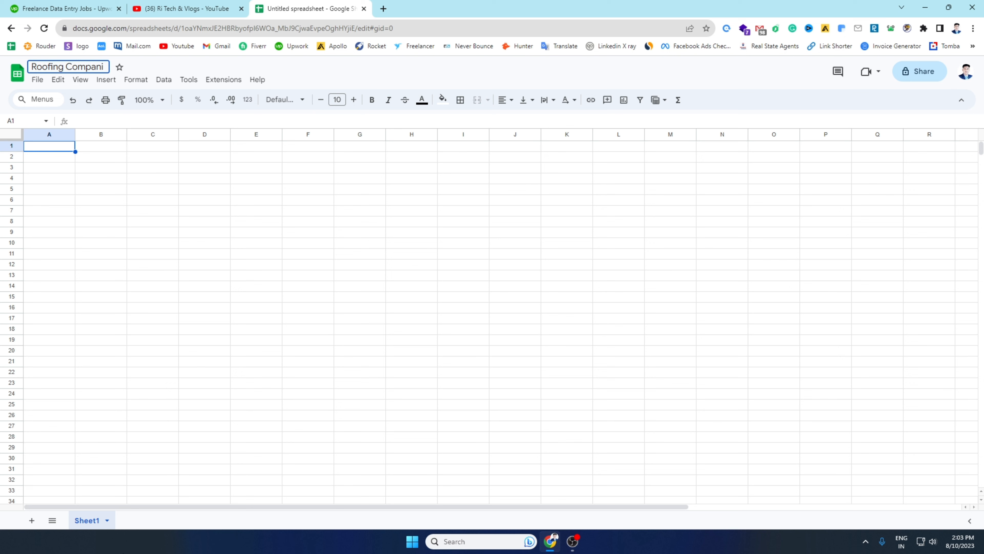
{"action": "type", "text": "es in Ca"}
{"action": "key", "text": "BackSpace"}
{"action": "type", "text": "A"}
{"action": "left_click", "coordinate": [238, 373]}
Step: Enter the column headers First Name, Last Name and Title in cells A1 to C1
{"action": "double_click", "coordinate": [52, 150]}
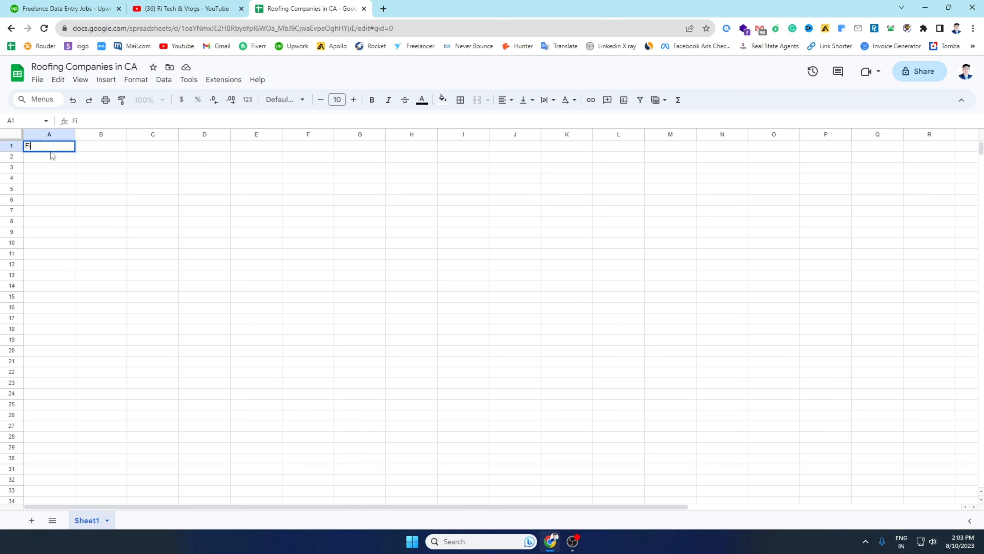
{"action": "type", "text": "First Name"}
{"action": "key", "text": "Tab"}
{"action": "type", "text": "L"}
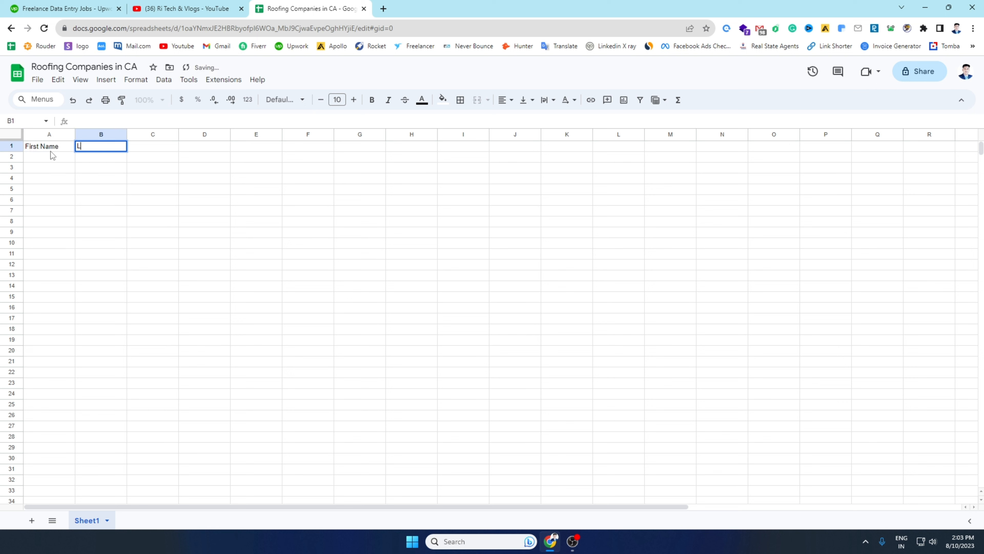
{"action": "type", "text": "ast Name"}
{"action": "key", "text": "Tab"}
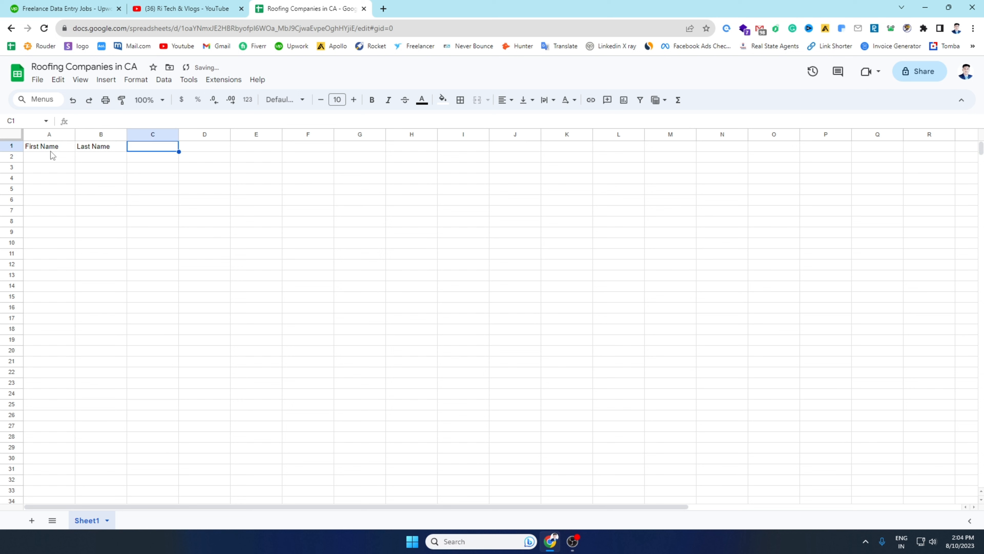
{"action": "type", "text": "Ti"}
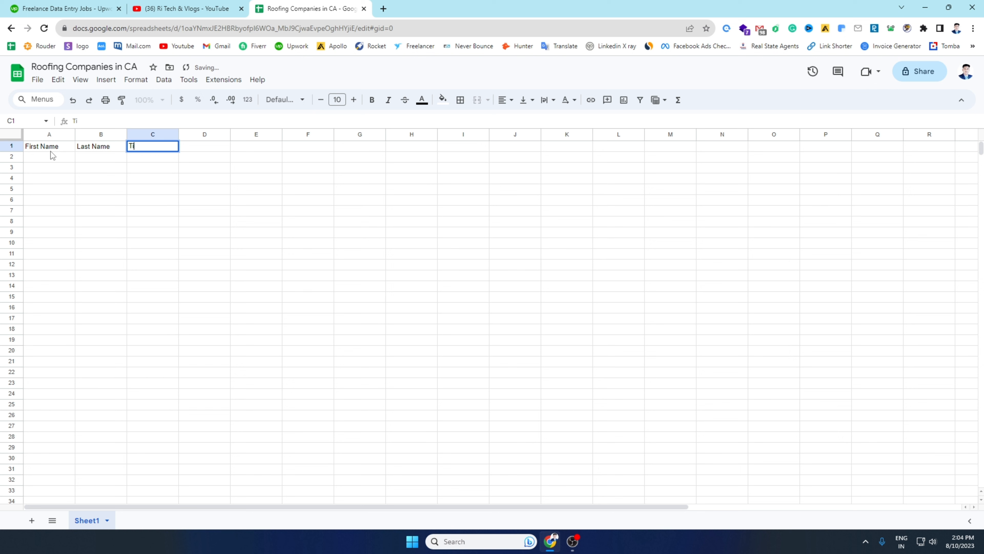
{"action": "type", "text": "tle"}
{"action": "key", "text": "Tab"}
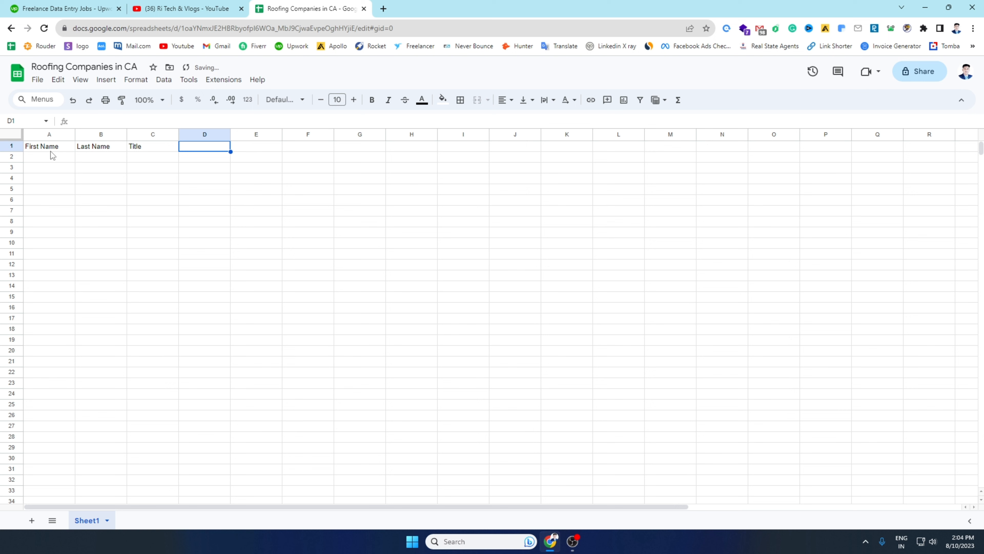
Step: Add the column headers Email, Company Name and Website in cells D1 to F1
{"action": "type", "text": "Email"}
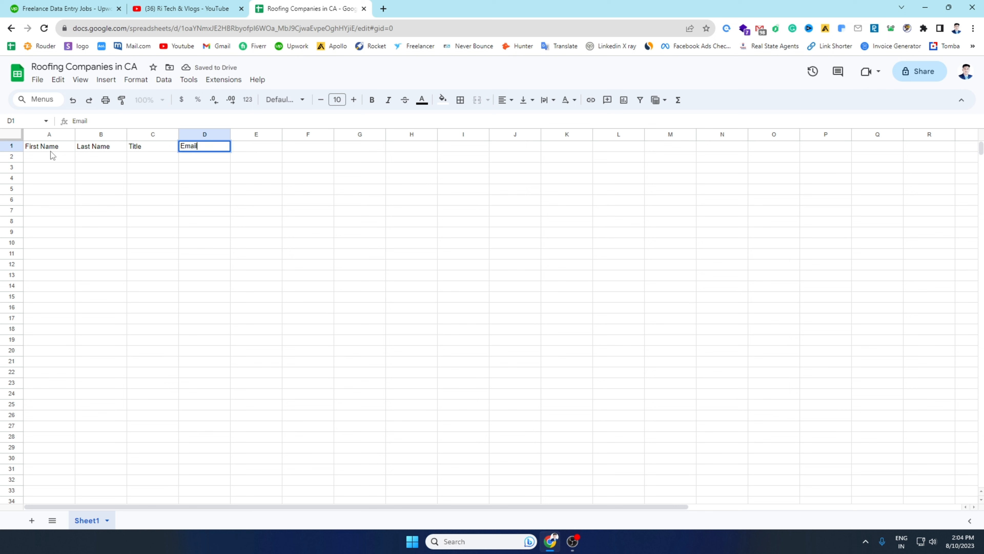
{"action": "key", "text": "Tab"}
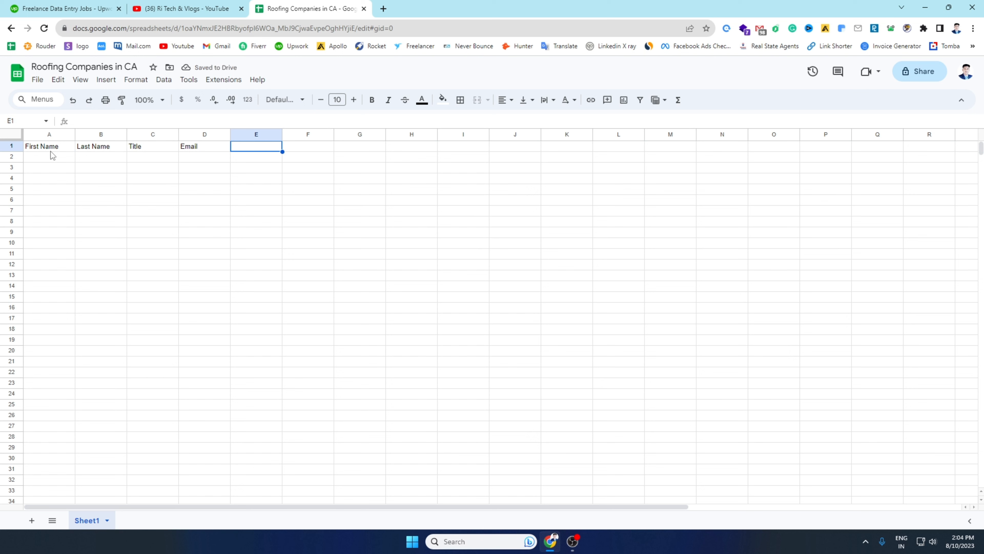
{"action": "type", "text": "Company"}
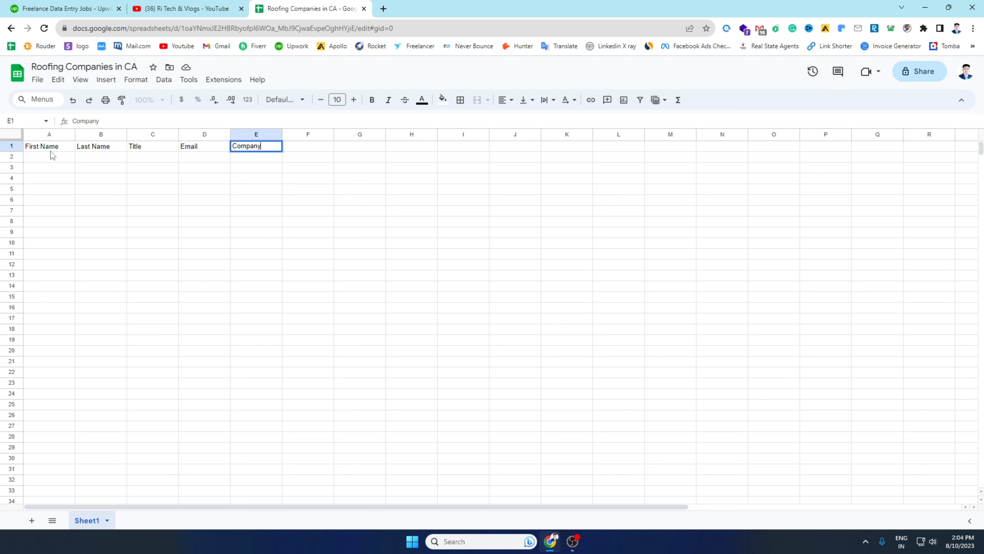
{"action": "type", "text": " Name"}
{"action": "key", "text": "Tab"}
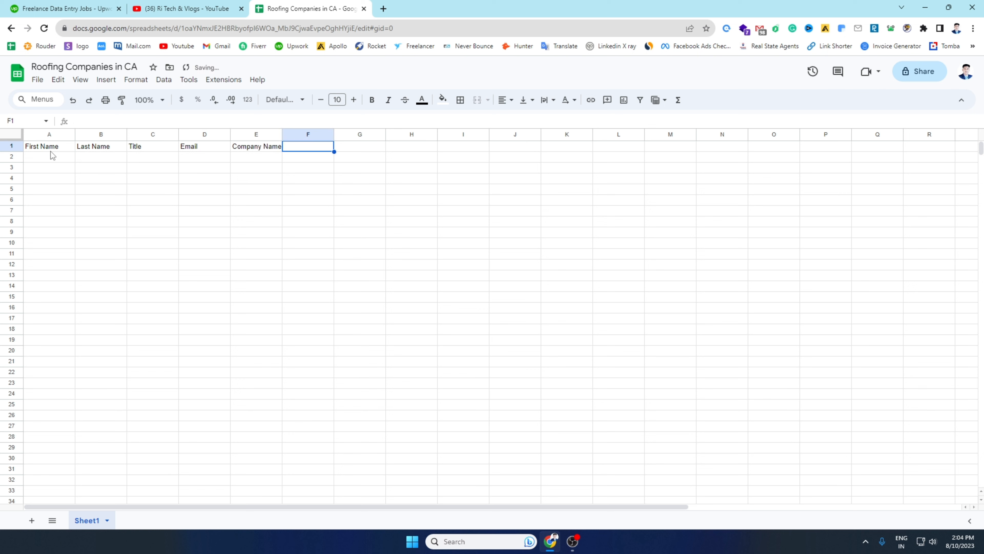
{"action": "type", "text": "Webs"}
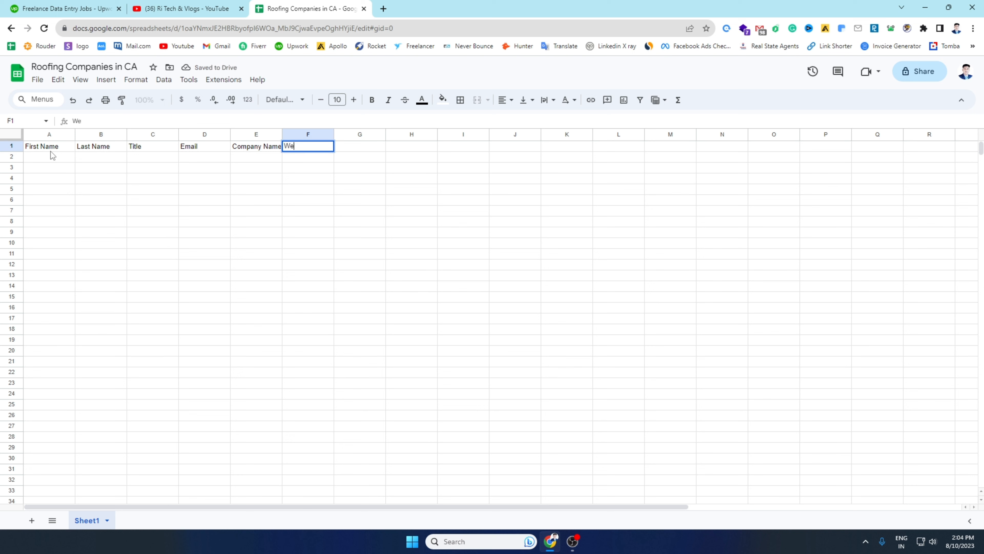
{"action": "type", "text": "te"}
{"action": "key", "text": "Tab"}
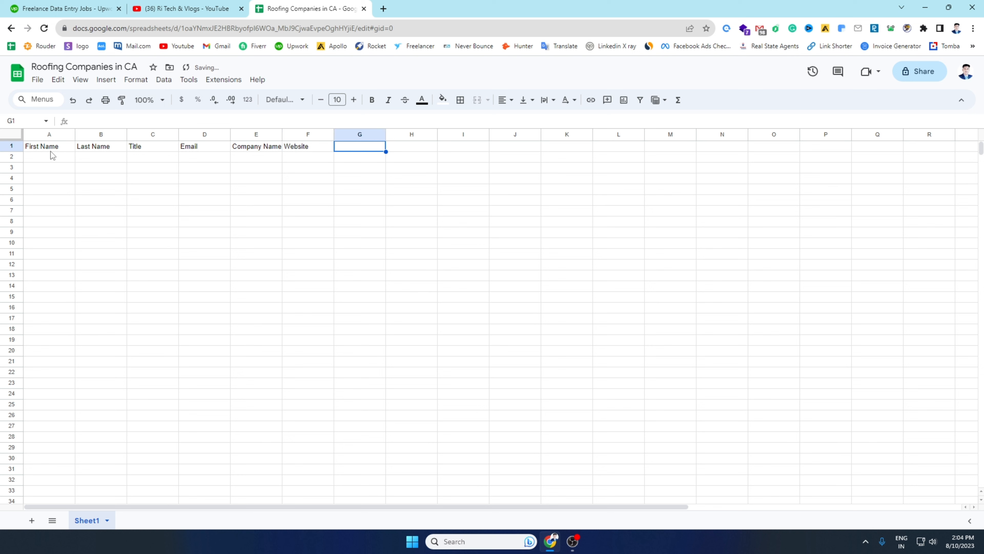
Step: Add the column header Phone Number in cell G1
{"action": "type", "text": "Pho"}
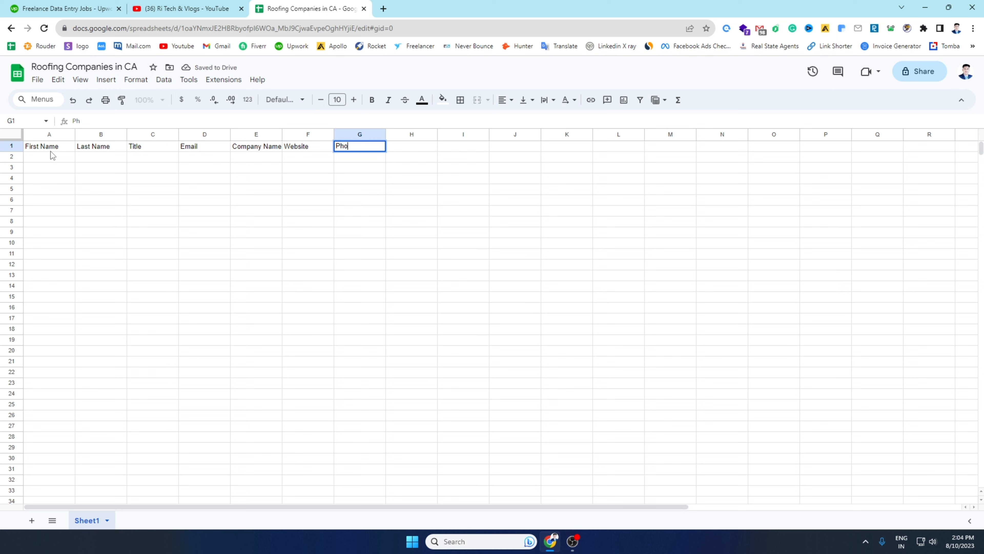
{"action": "type", "text": "ne Number"}
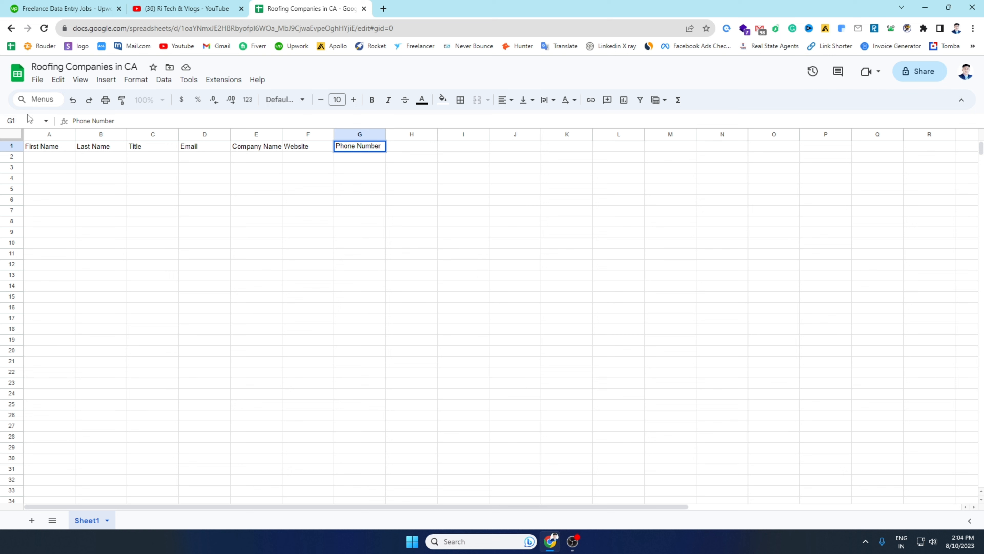
{"action": "left_click", "coordinate": [196, 254]}
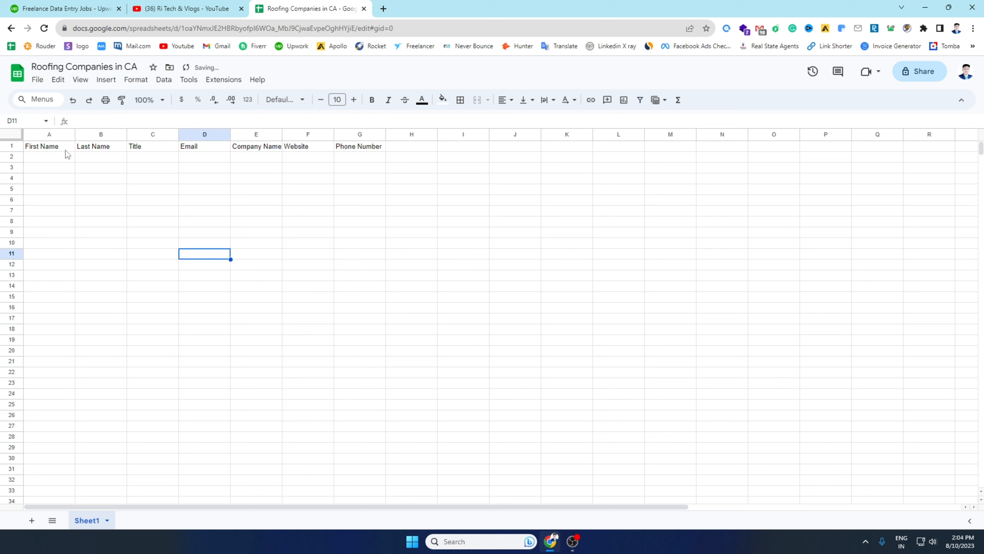
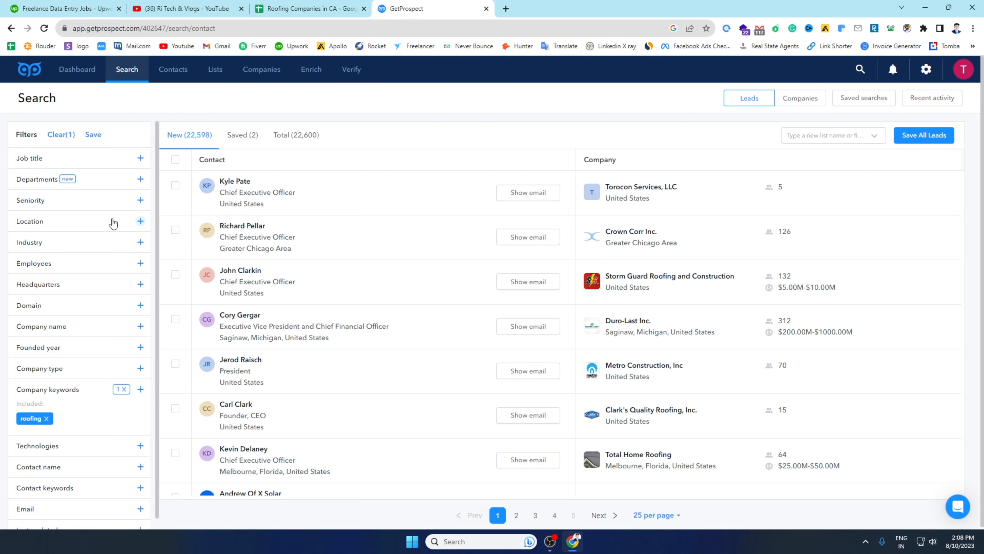
Step: Filter the roofing leads by location, including the California region
{"action": "left_click", "coordinate": [138, 223]}
{"action": "left_click", "coordinate": [74, 242]}
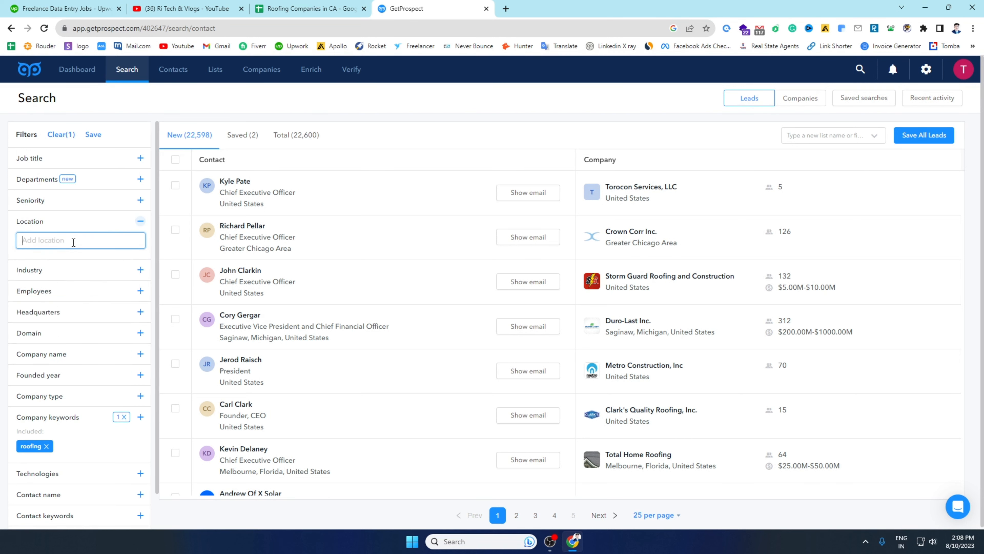
{"action": "type", "text": "ca"}
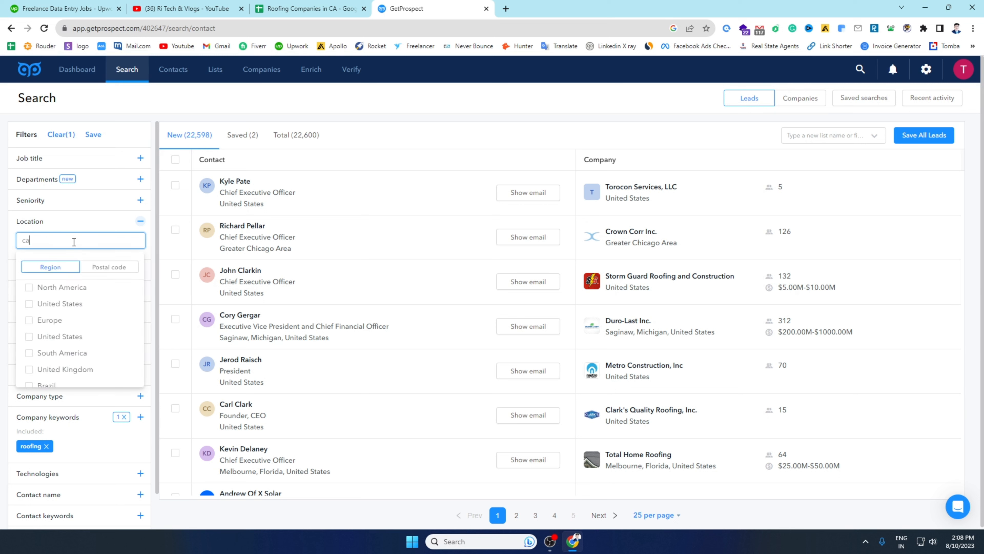
{"action": "type", "text": "lif"}
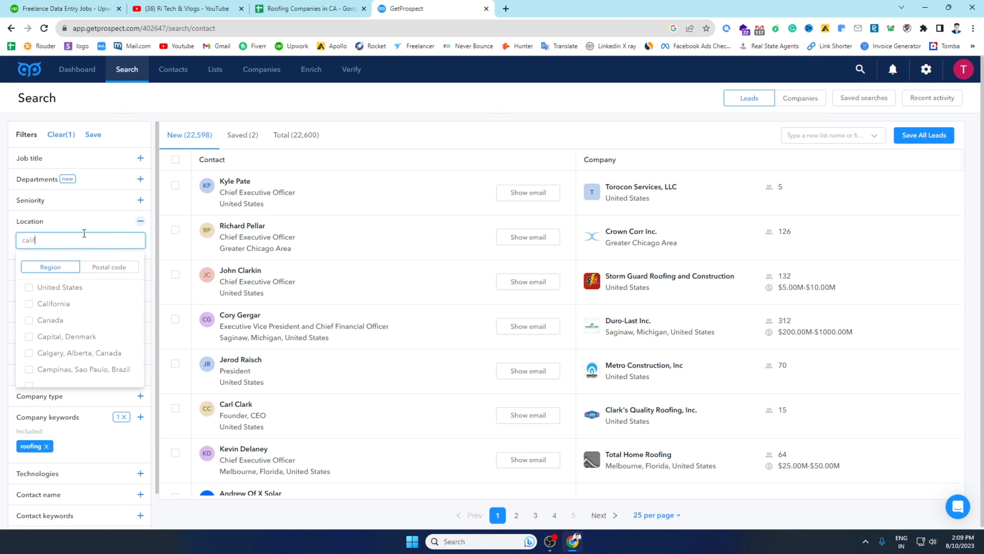
{"action": "type", "text": "or"}
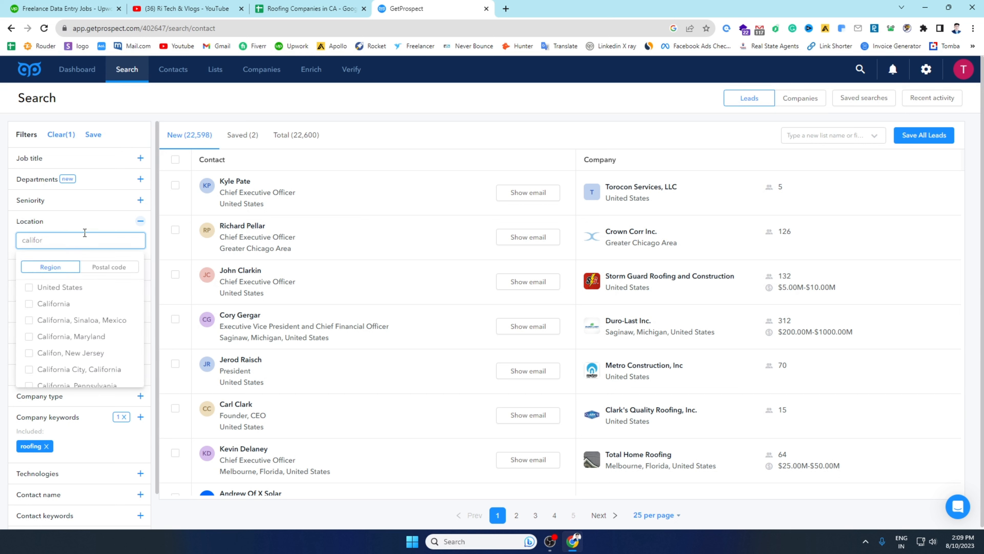
{"action": "left_click", "coordinate": [53, 308]}
{"action": "left_click", "coordinate": [140, 222]}
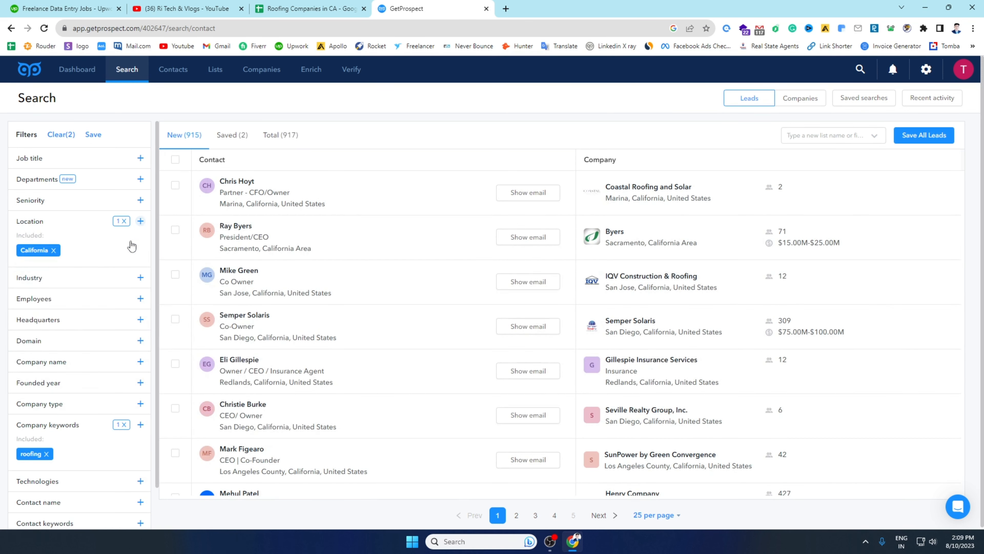
Step: Filter the leads by job titles CEO, Owner, Founder, President, Director, Chief Financial Officer and Chief Operating Officer
{"action": "left_click", "coordinate": [140, 159]}
{"action": "left_click", "coordinate": [58, 198]}
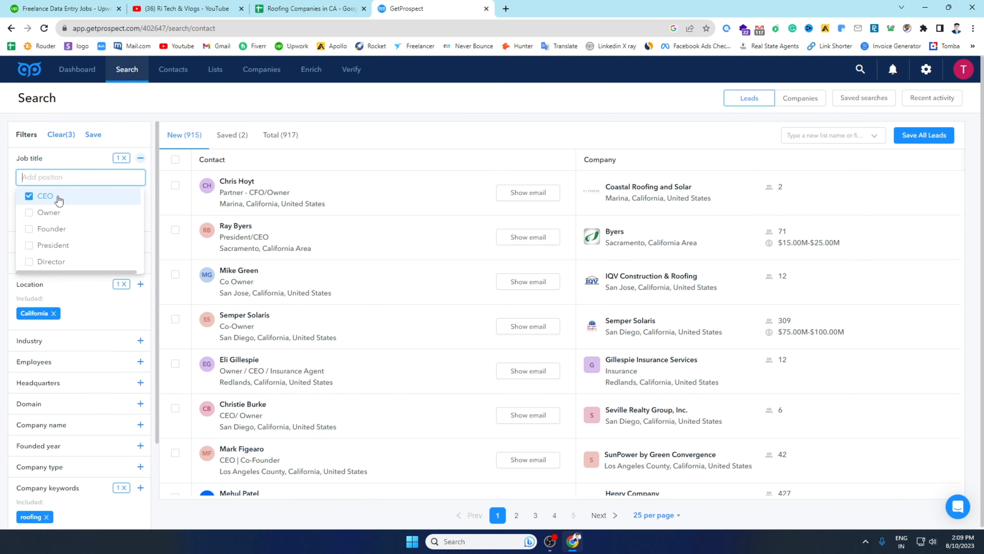
{"action": "left_click", "coordinate": [45, 212]}
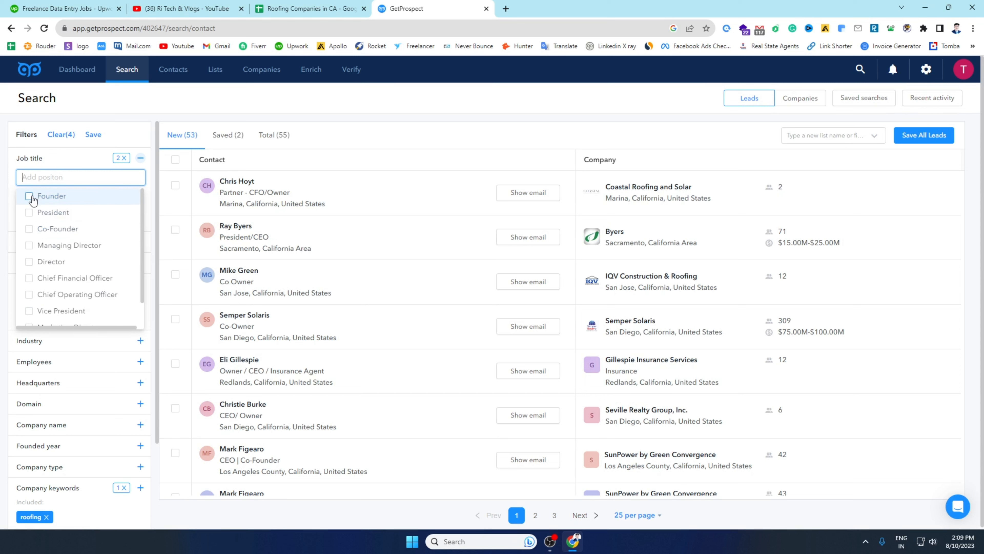
{"action": "left_click", "coordinate": [32, 199]}
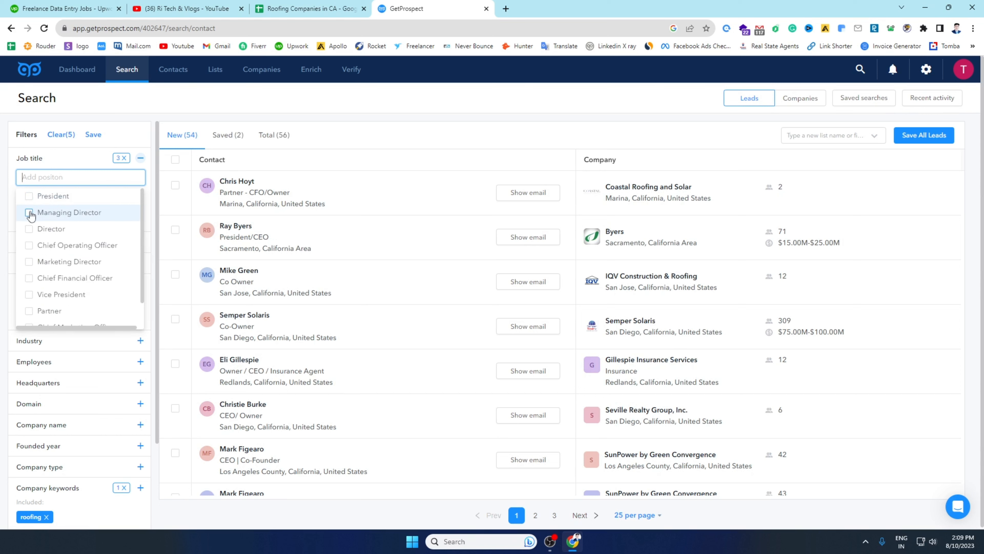
{"action": "left_click", "coordinate": [29, 196]}
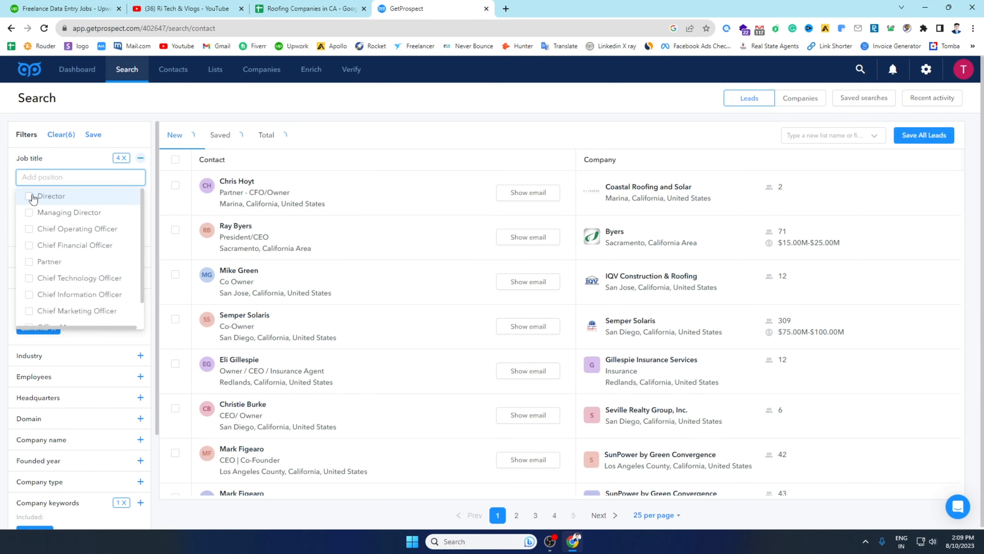
{"action": "left_click", "coordinate": [30, 196]}
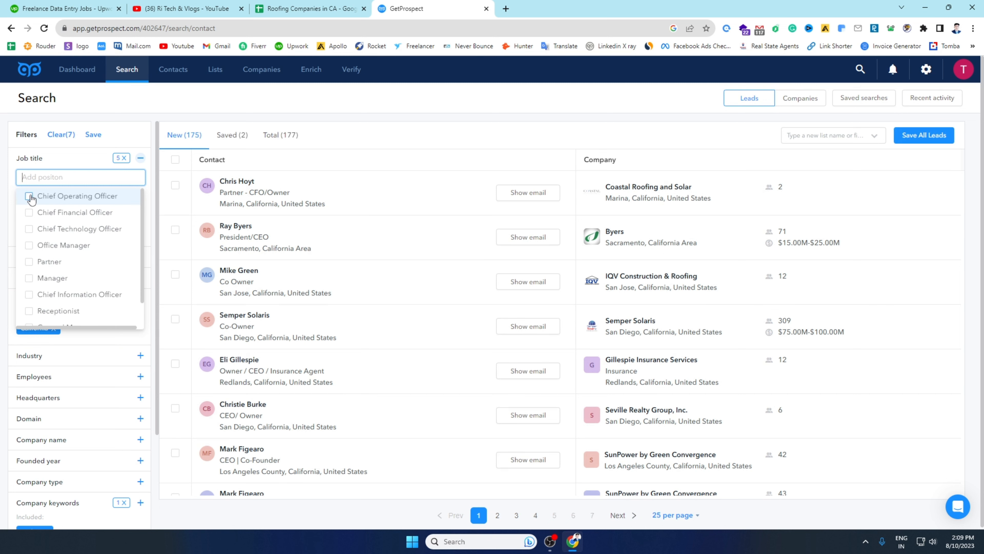
{"action": "left_click", "coordinate": [29, 213]}
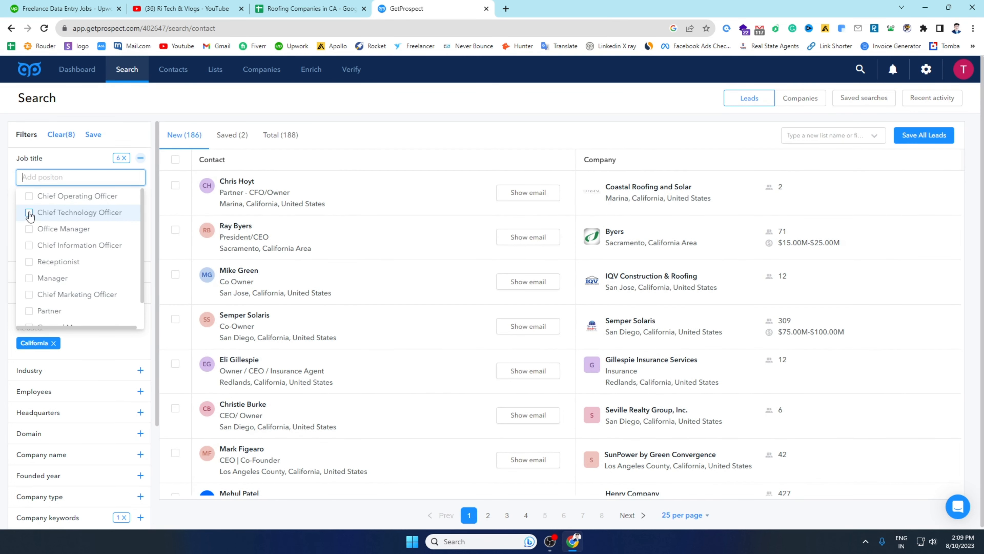
{"action": "left_click", "coordinate": [29, 196]}
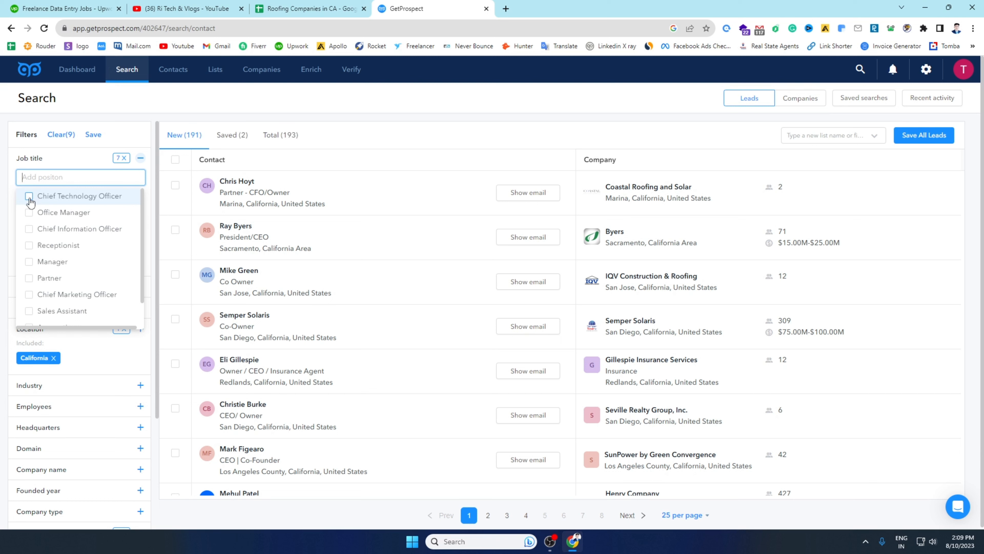
{"action": "scroll", "coordinate": [41, 247], "scroll_direction": "down", "scroll_amount": 1}
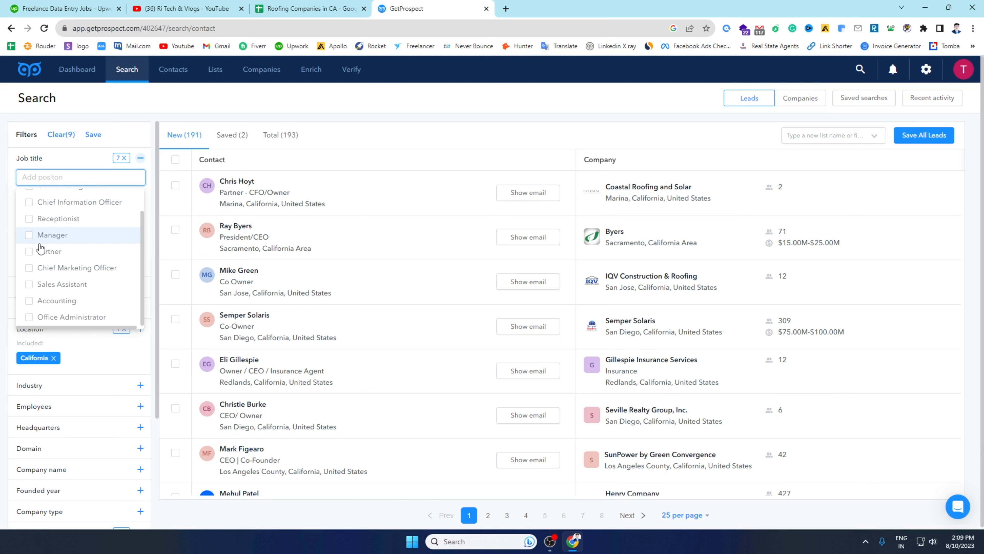
{"action": "scroll", "coordinate": [41, 248], "scroll_direction": "up", "scroll_amount": 1}
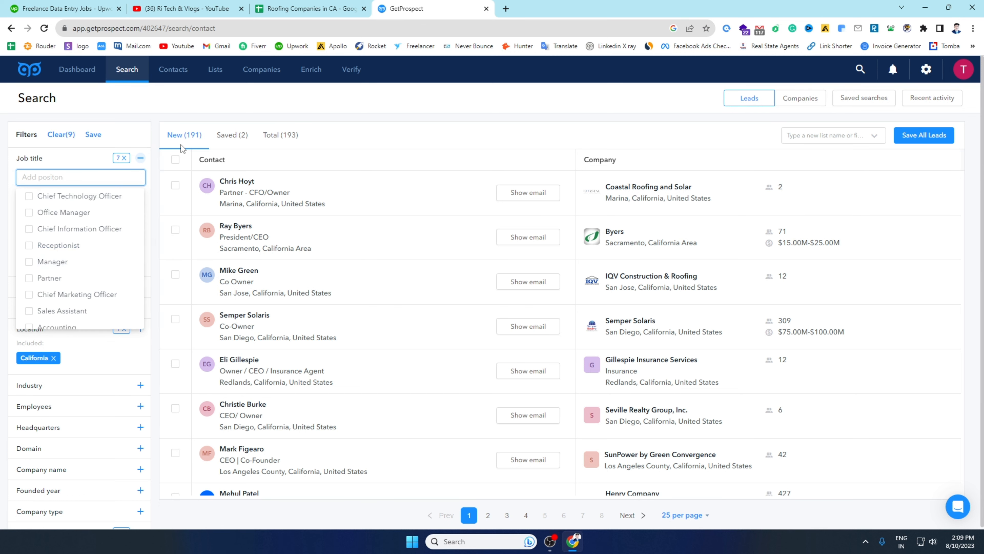
{"action": "left_click", "coordinate": [363, 128]}
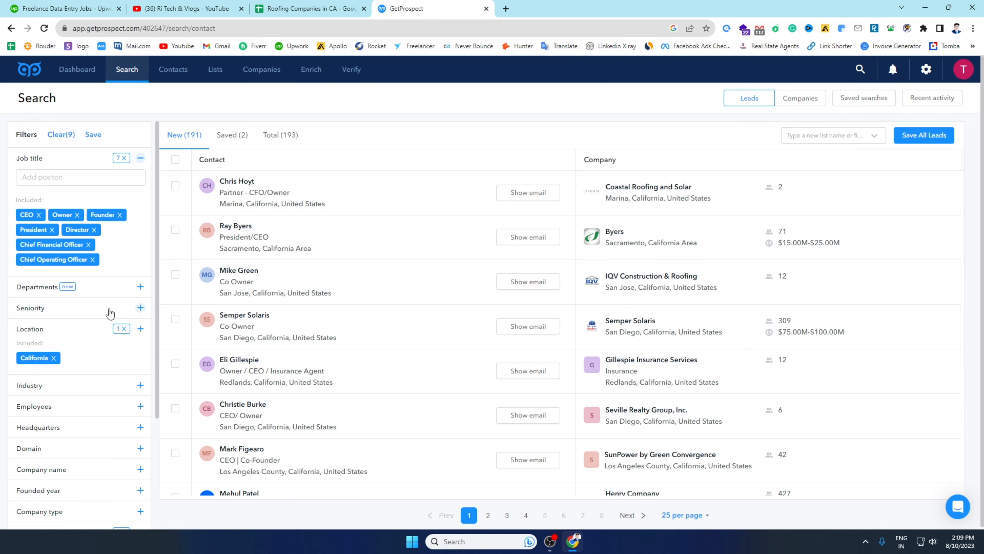
Step: Check the applied filters and open the details of the lead from Coastal Roofing and Solar
{"action": "scroll", "coordinate": [110, 313], "scroll_direction": "down", "scroll_amount": 4}
{"action": "scroll", "coordinate": [330, 302], "scroll_direction": "down", "scroll_amount": 4}
{"action": "scroll", "coordinate": [330, 301], "scroll_direction": "up", "scroll_amount": 4}
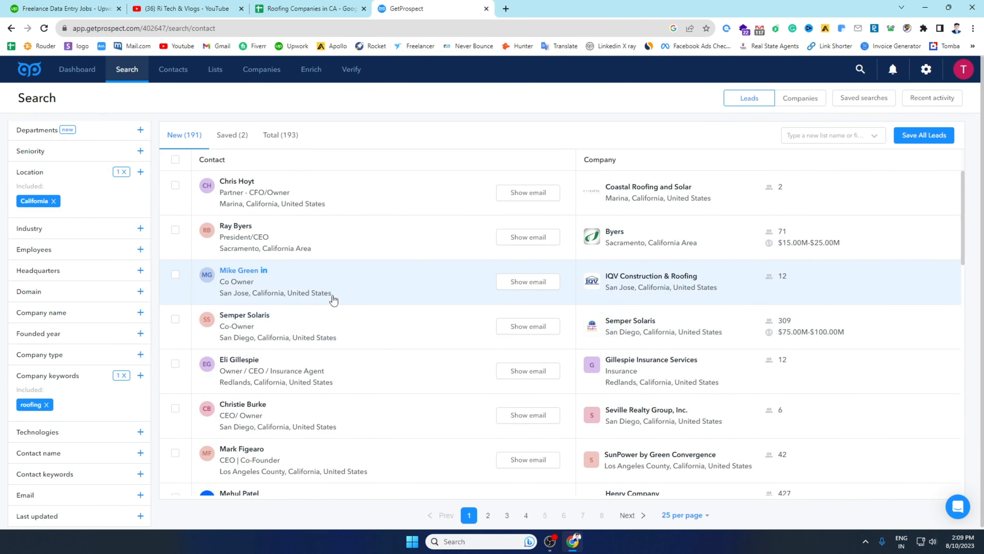
{"action": "scroll", "coordinate": [101, 287], "scroll_direction": "up", "scroll_amount": 4}
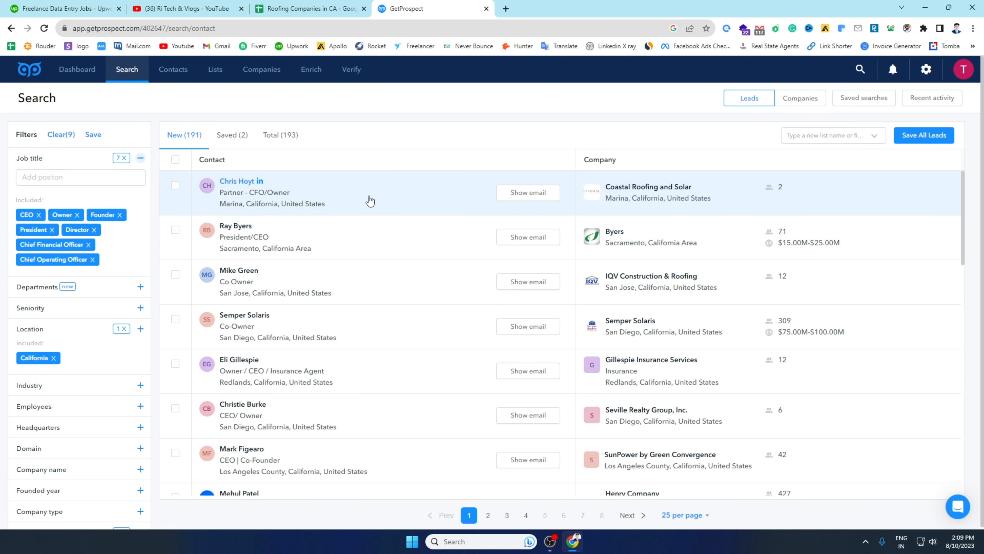
{"action": "left_click", "coordinate": [311, 191]}
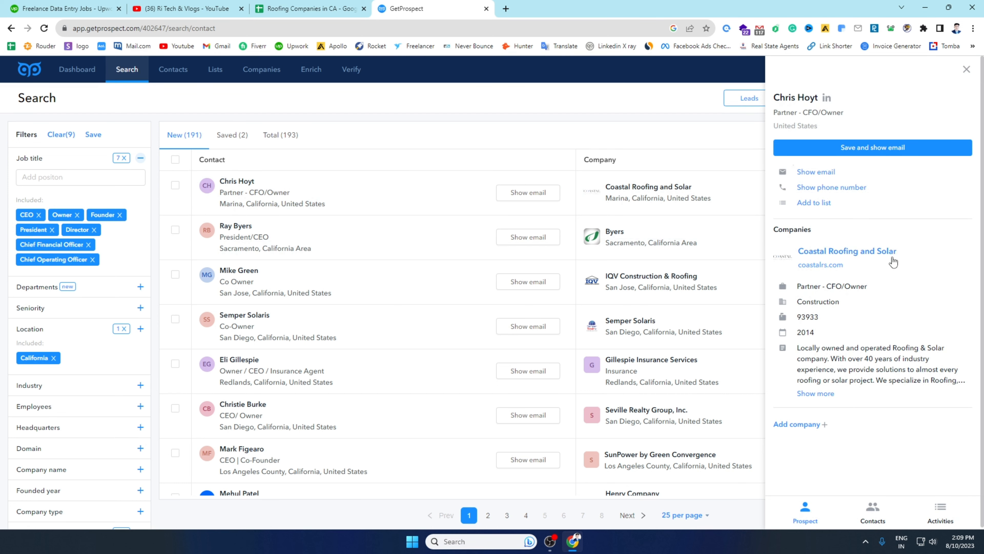
Step: Copy the company name Coastal Roofing and Solar from the lead's details into cell E2 of the Google Sheets lead list
{"action": "left_click_drag", "start_coordinate": [901, 252], "coordinate": [798, 252]}
{"action": "right_click", "coordinate": [836, 253]}
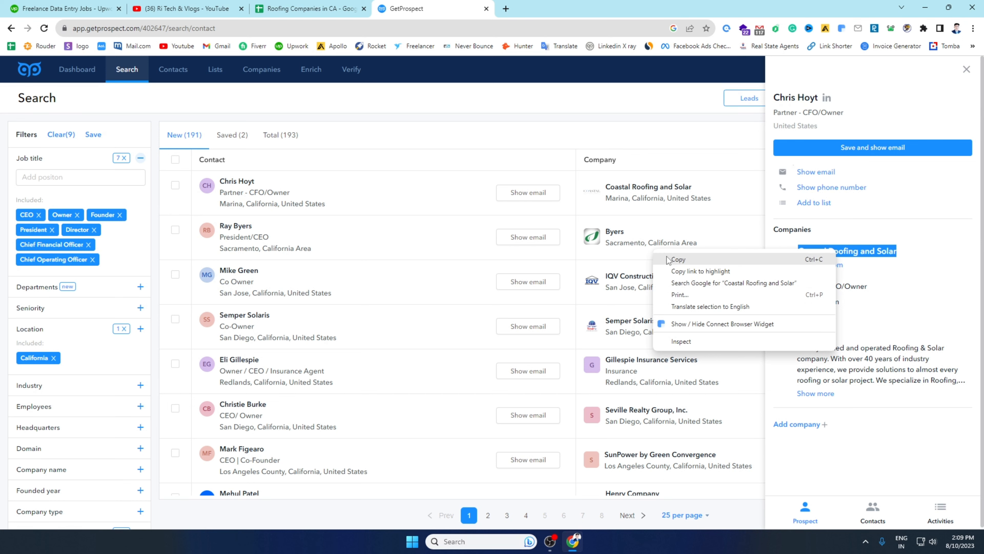
{"action": "left_click", "coordinate": [670, 264]}
{"action": "left_click", "coordinate": [306, 8]}
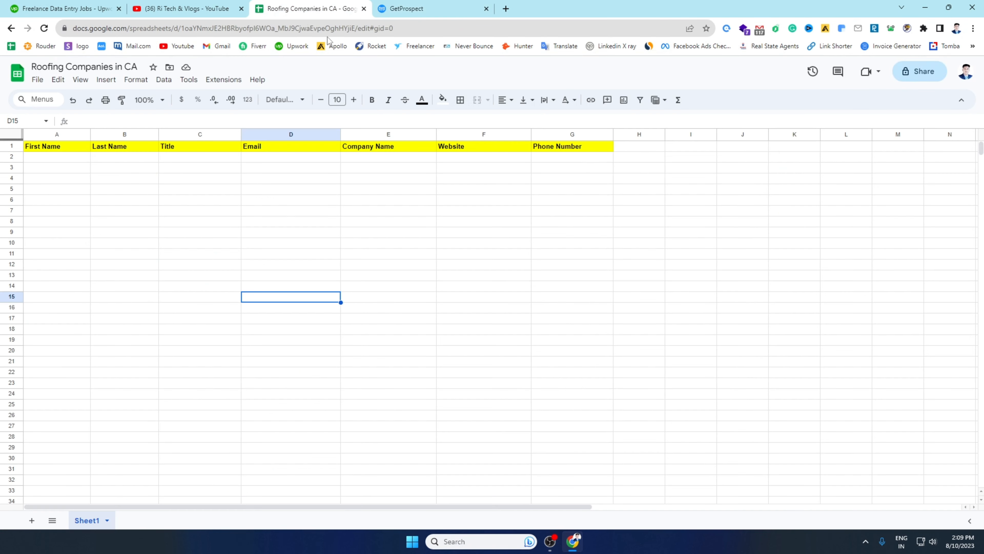
{"action": "double_click", "coordinate": [381, 158]}
{"action": "right_click", "coordinate": [380, 157]}
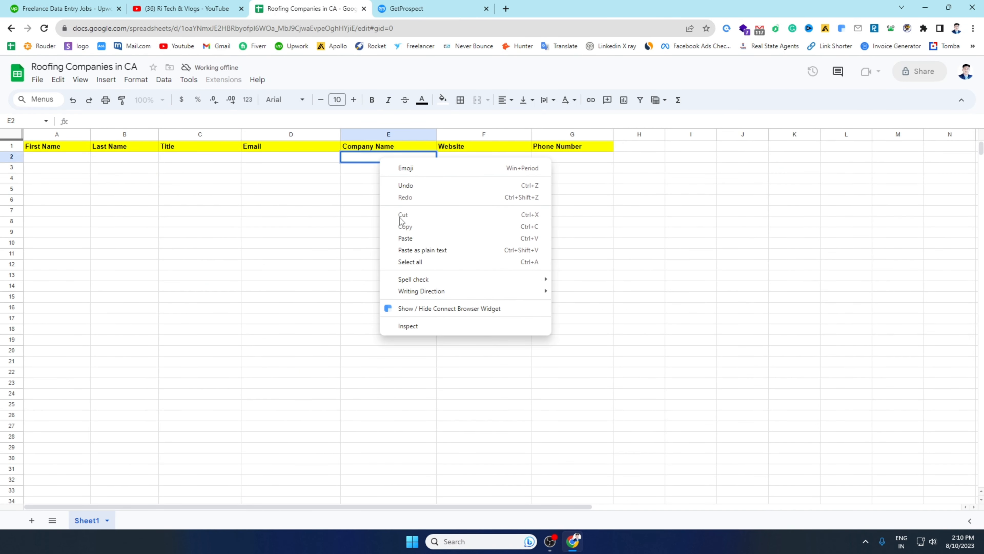
{"action": "left_click", "coordinate": [403, 239]}
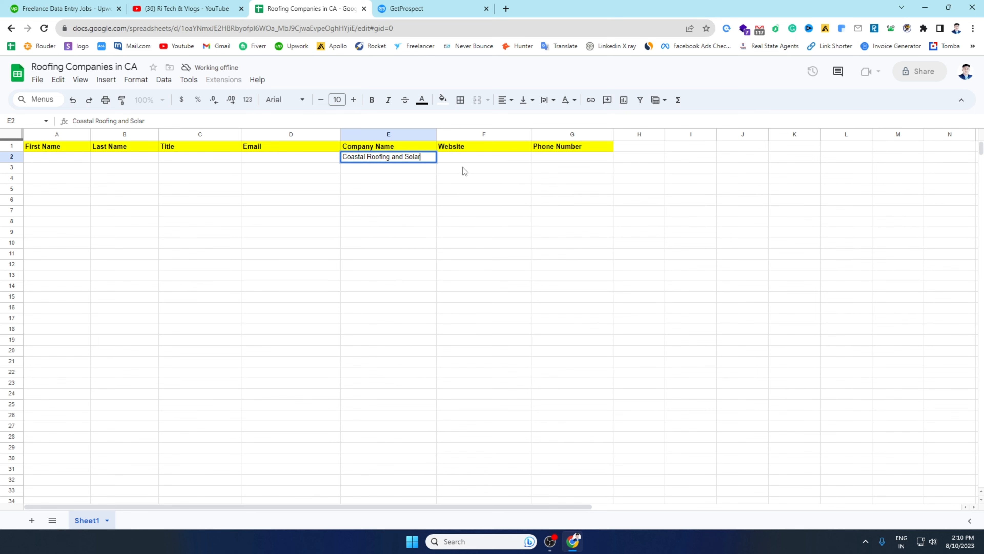
{"action": "left_click", "coordinate": [464, 159]}
Step: Return to GetProspect and open the company's website, coastalrs.com, in a new tab from the lead's details
{"action": "left_click", "coordinate": [415, 8]}
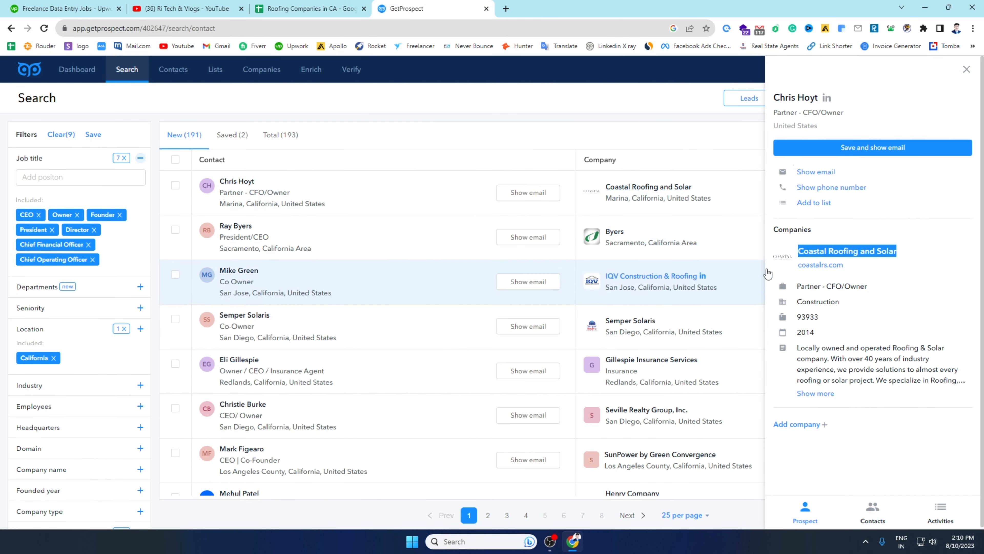
{"action": "right_click", "coordinate": [811, 266]}
{"action": "left_click", "coordinate": [832, 274]}
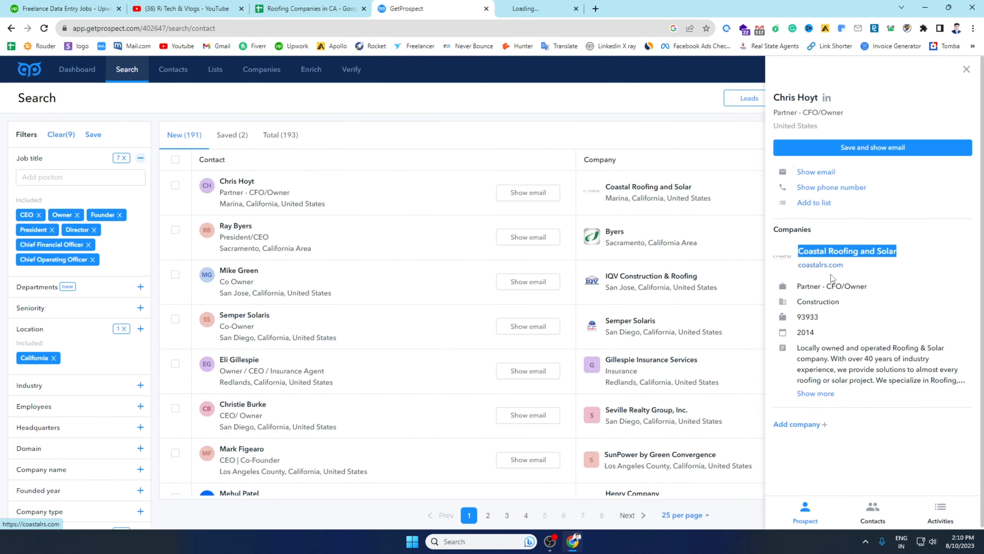
{"action": "left_click", "coordinate": [519, 8]}
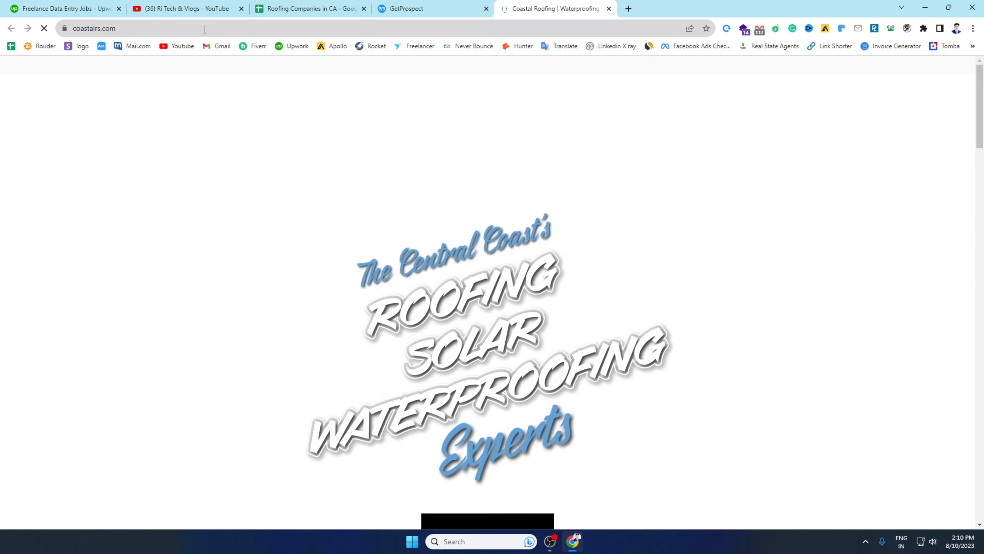
Step: Copy the website's address, coastalrs.com, into cell F2 of the Google Sheets lead list
{"action": "left_click", "coordinate": [178, 29]}
{"action": "right_click", "coordinate": [117, 29]}
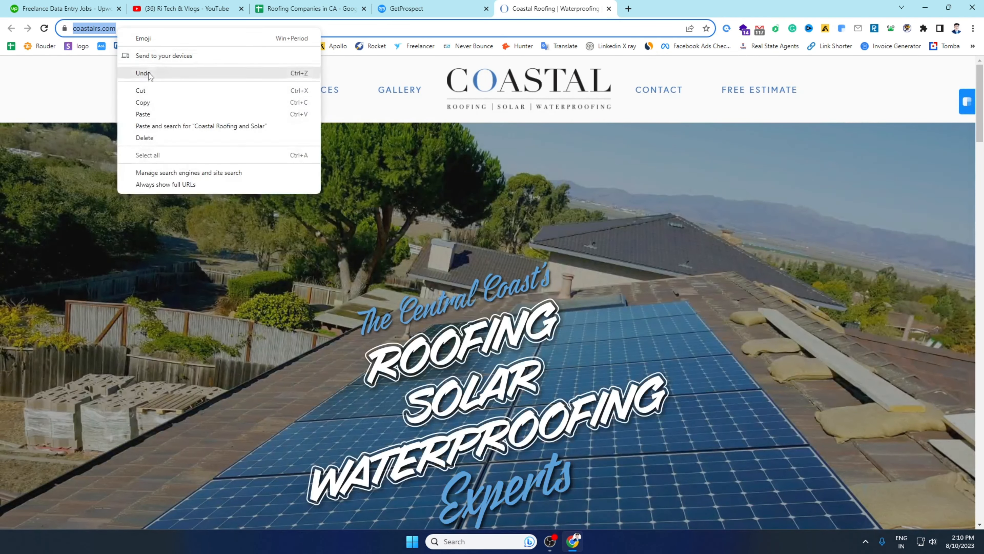
{"action": "left_click", "coordinate": [142, 102]}
{"action": "left_click", "coordinate": [310, 9]}
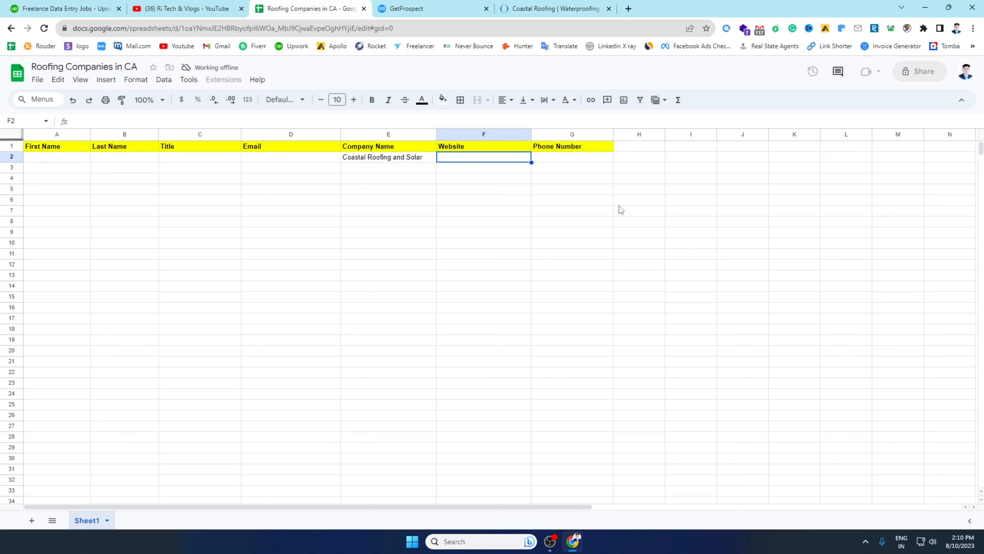
{"action": "right_click", "coordinate": [508, 161]}
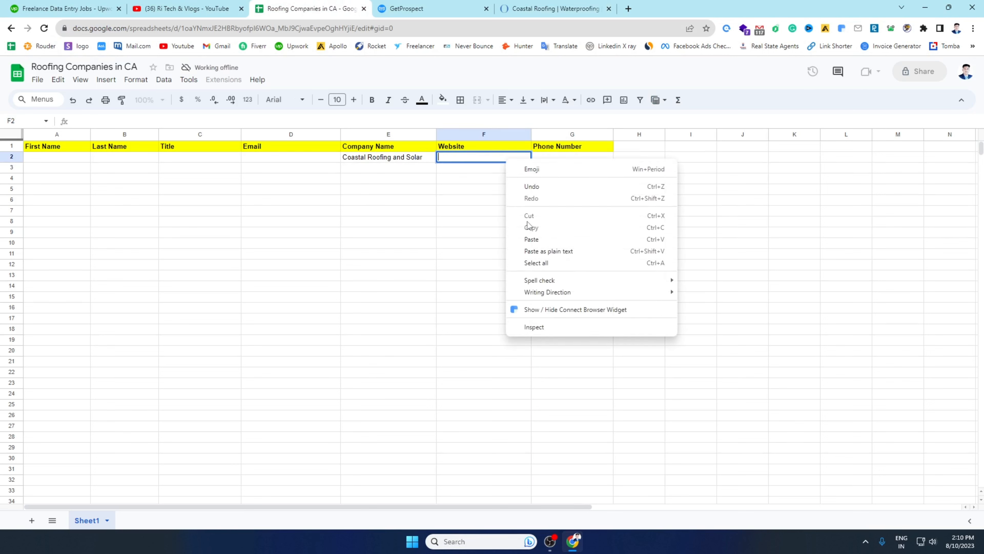
{"action": "left_click", "coordinate": [530, 241]}
{"action": "left_click", "coordinate": [547, 157]}
Step: Copy the company's phone number from the footer of the Coastal Roofing website into cell G2 of the Google Sheets lead list
{"action": "left_click", "coordinate": [554, 8]}
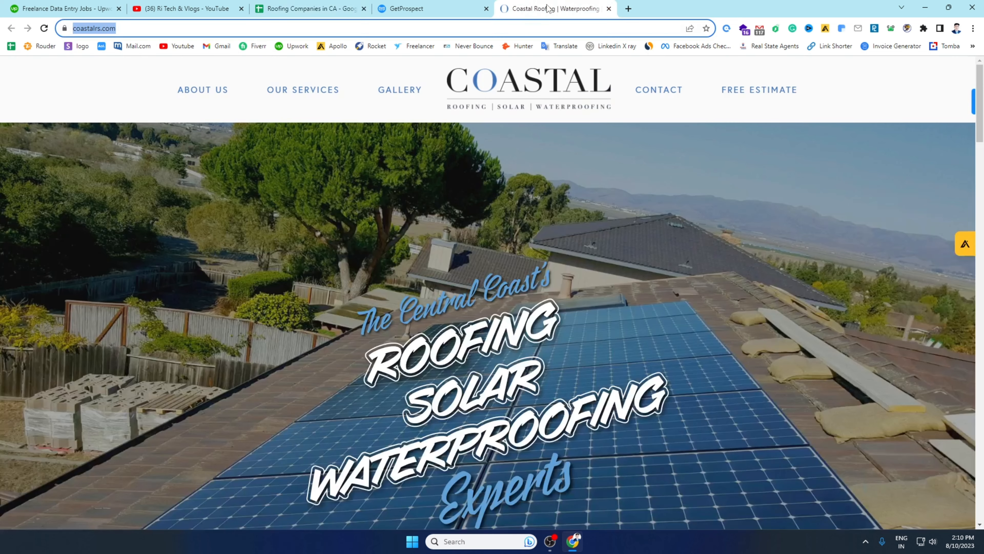
{"action": "left_click_drag", "start_coordinate": [981, 116], "coordinate": [980, 492]}
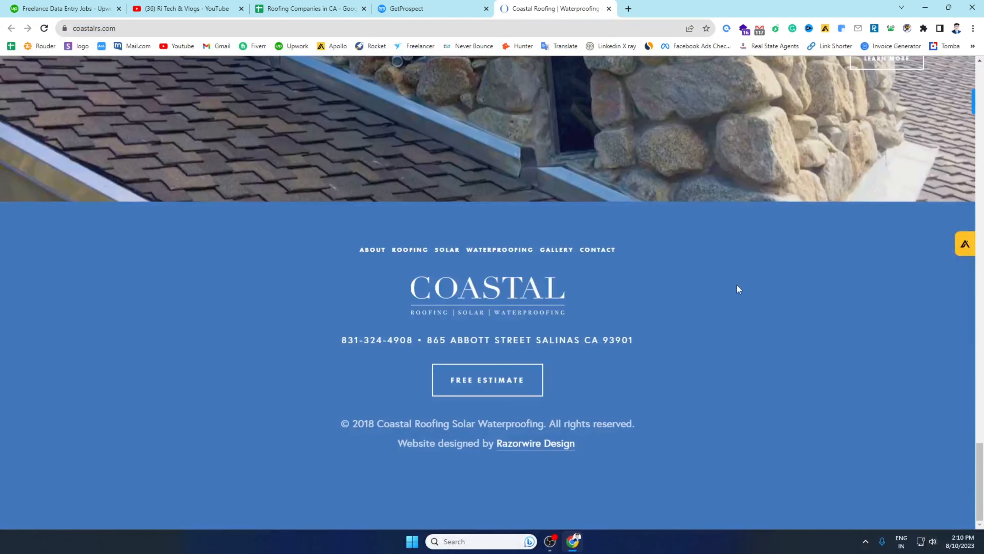
{"action": "left_click_drag", "start_coordinate": [412, 340], "coordinate": [343, 340]}
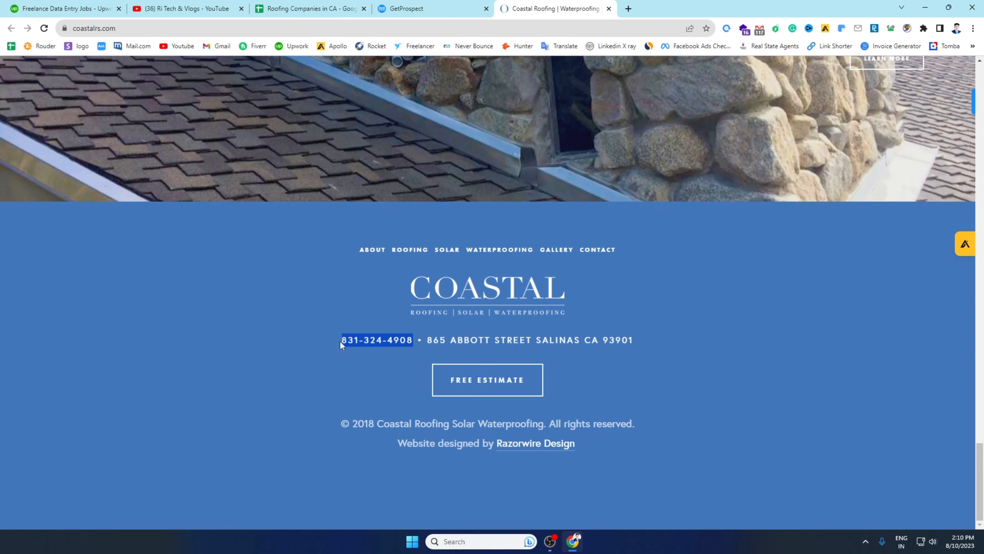
{"action": "right_click", "coordinate": [359, 336]}
{"action": "left_click", "coordinate": [380, 345]}
{"action": "left_click", "coordinate": [341, 9]}
{"action": "double_click", "coordinate": [546, 158]}
{"action": "right_click", "coordinate": [546, 158]}
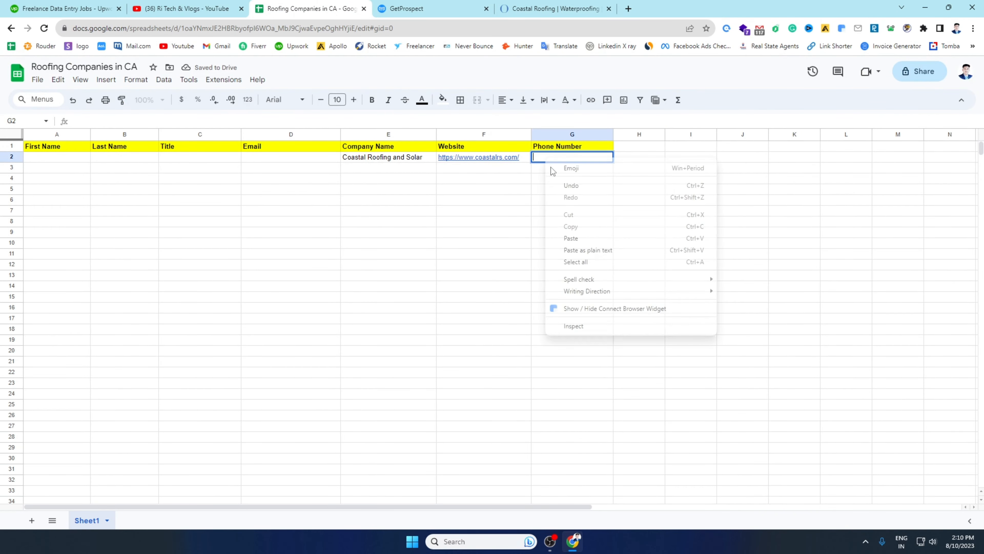
{"action": "left_click", "coordinate": [568, 239]}
{"action": "left_click", "coordinate": [570, 232]}
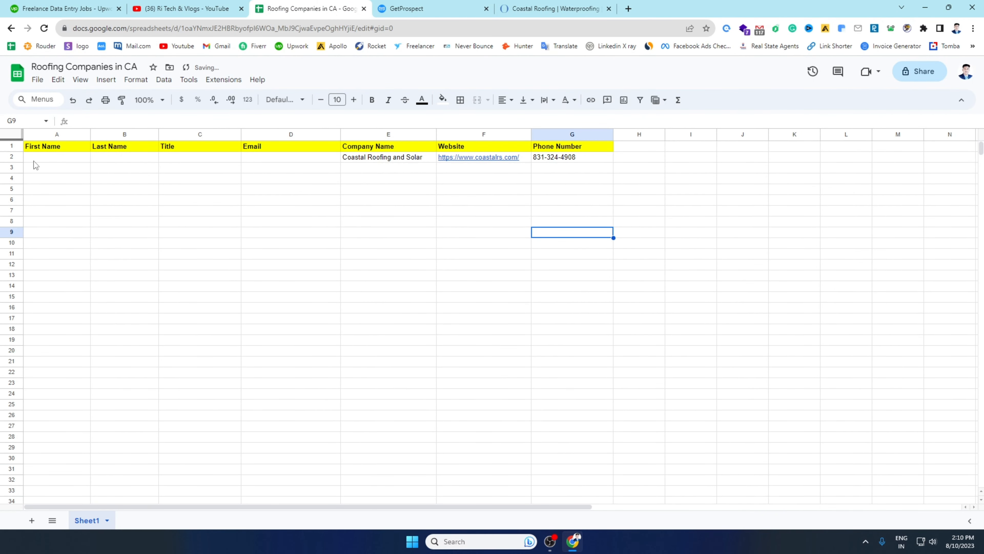
Step: Copy the lead's full name from the GetProspect details into cell A2 of the Google Sheets lead list
{"action": "left_click_drag", "start_coordinate": [34, 161], "coordinate": [277, 157]}
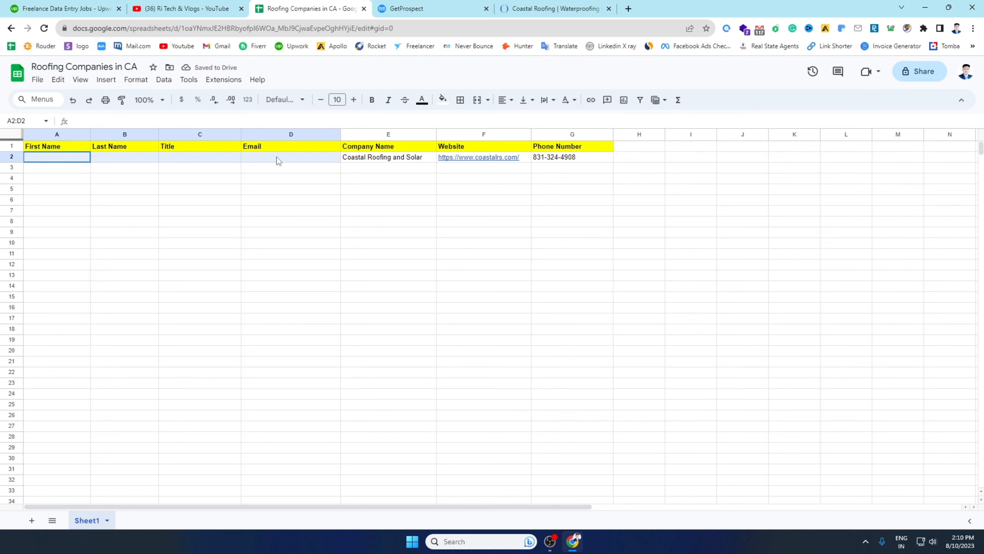
{"action": "left_click", "coordinate": [251, 221]}
{"action": "left_click", "coordinate": [434, 8]}
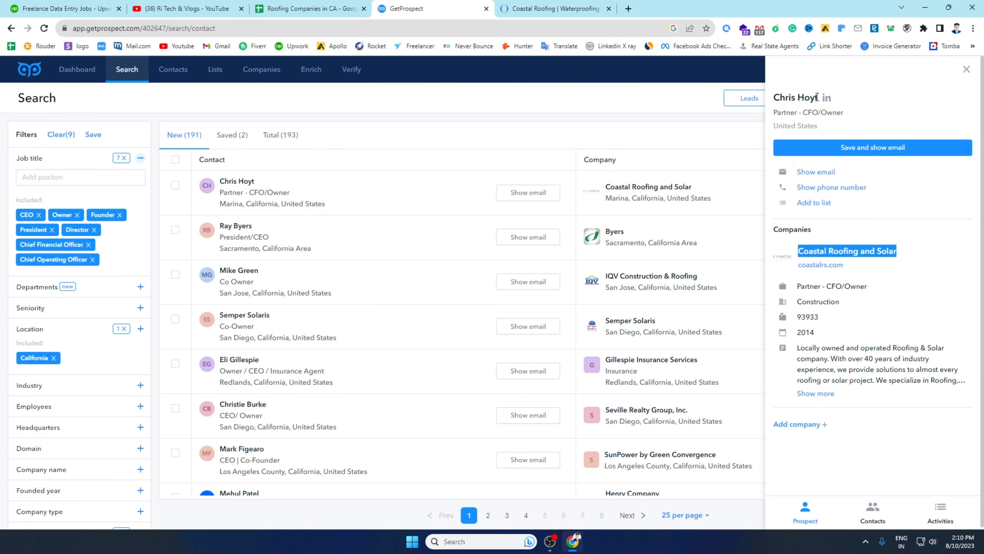
{"action": "left_click_drag", "start_coordinate": [774, 97], "coordinate": [819, 97]}
{"action": "right_click", "coordinate": [803, 96]}
{"action": "left_click", "coordinate": [816, 107]}
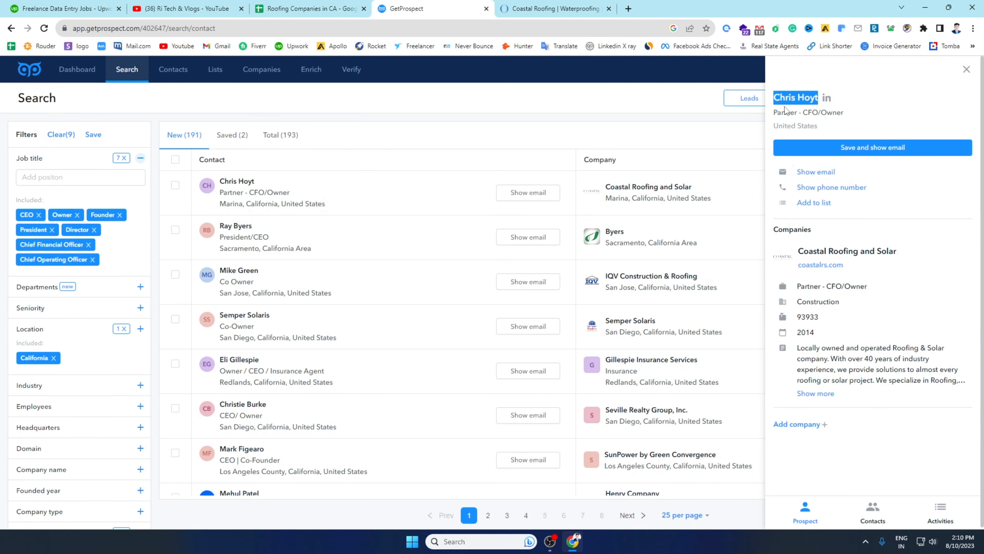
{"action": "left_click", "coordinate": [302, 8]}
{"action": "left_click", "coordinate": [64, 162]}
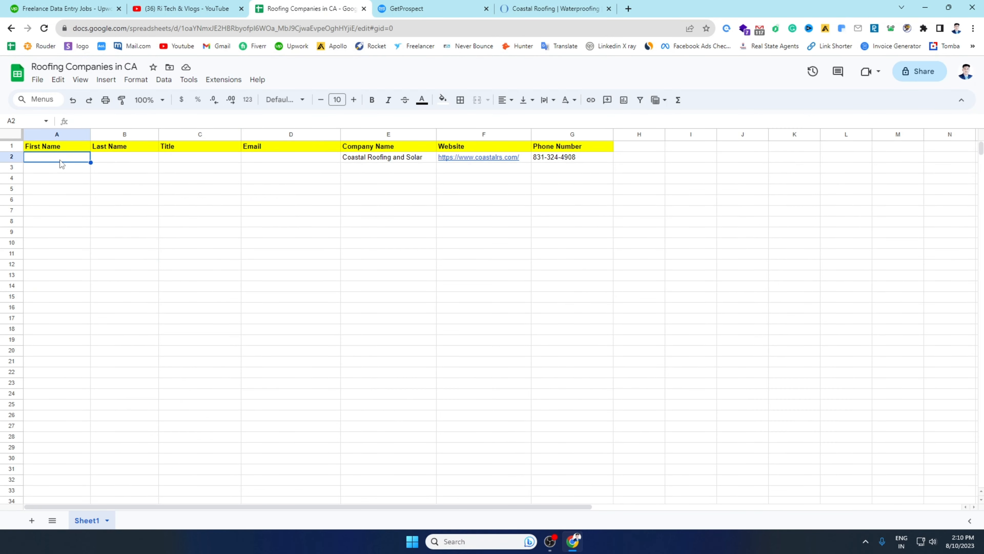
{"action": "right_click", "coordinate": [61, 163]}
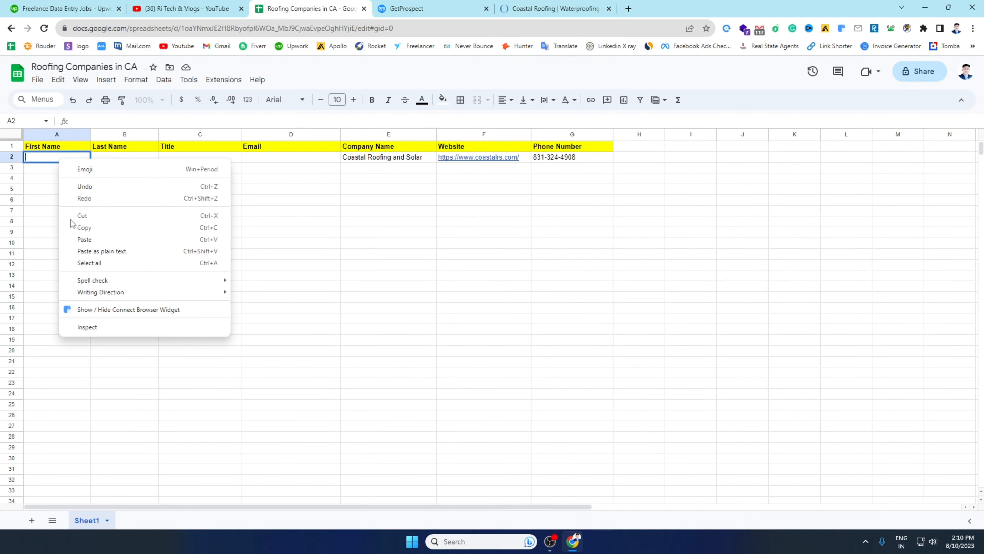
{"action": "left_click", "coordinate": [72, 239]}
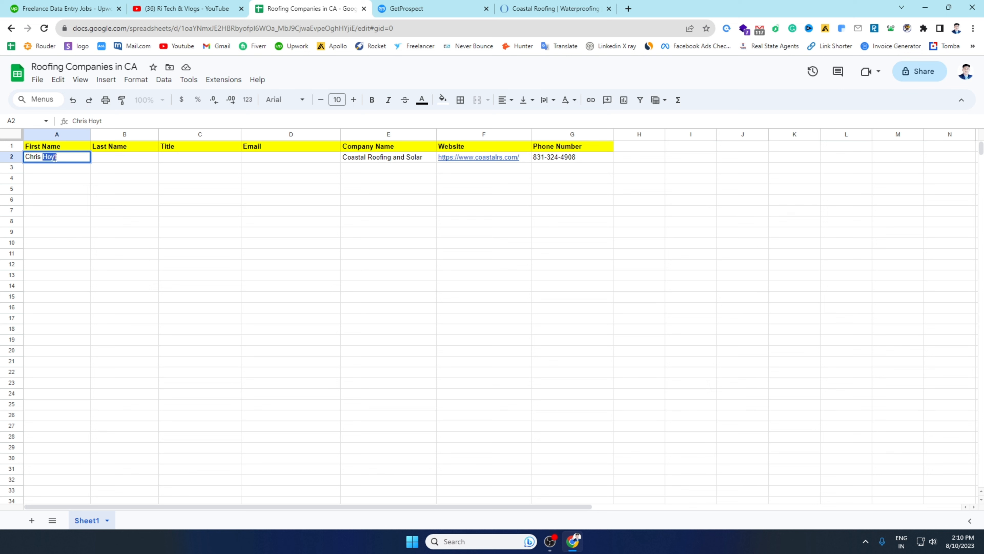
Step: Move the last name out of cell A2 into the Last Name cell B2
{"action": "right_click", "coordinate": [50, 158]}
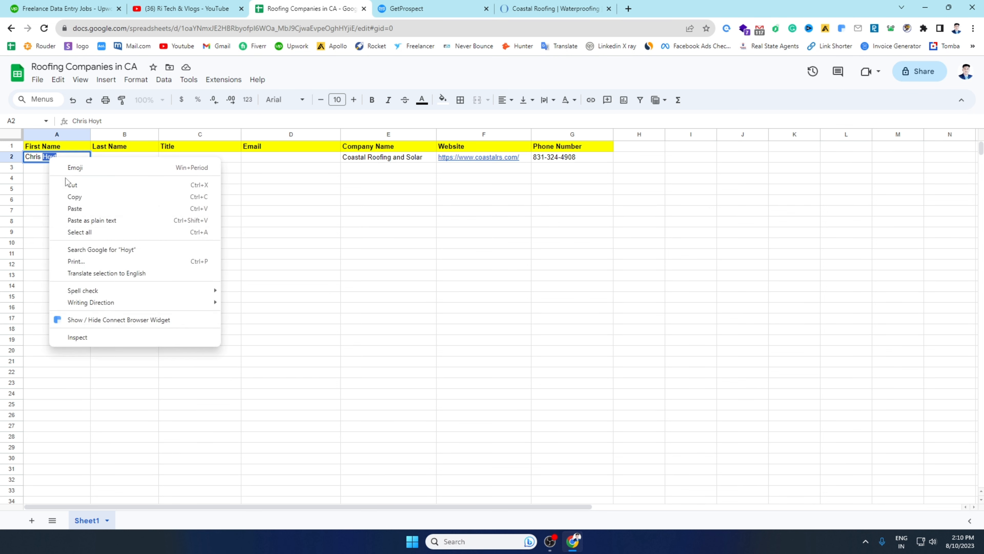
{"action": "left_click", "coordinate": [76, 185]}
{"action": "left_click", "coordinate": [112, 161]}
{"action": "right_click", "coordinate": [112, 160]}
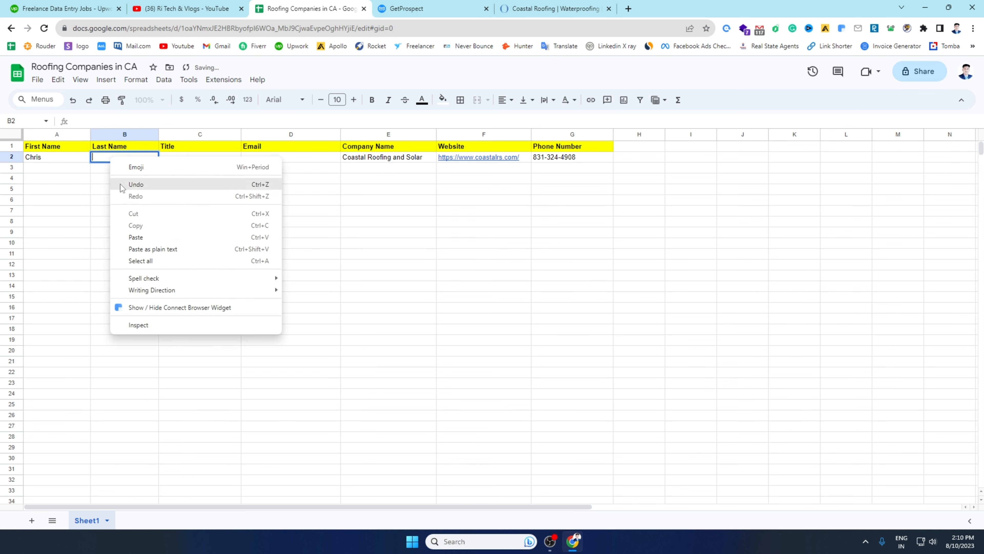
{"action": "left_click", "coordinate": [107, 235]}
{"action": "left_click", "coordinate": [107, 237]}
Step: Copy the job title CFO/Owner from the lead's GetProspect details into cell C2 of the Google Sheets lead list
{"action": "left_click", "coordinate": [167, 159]}
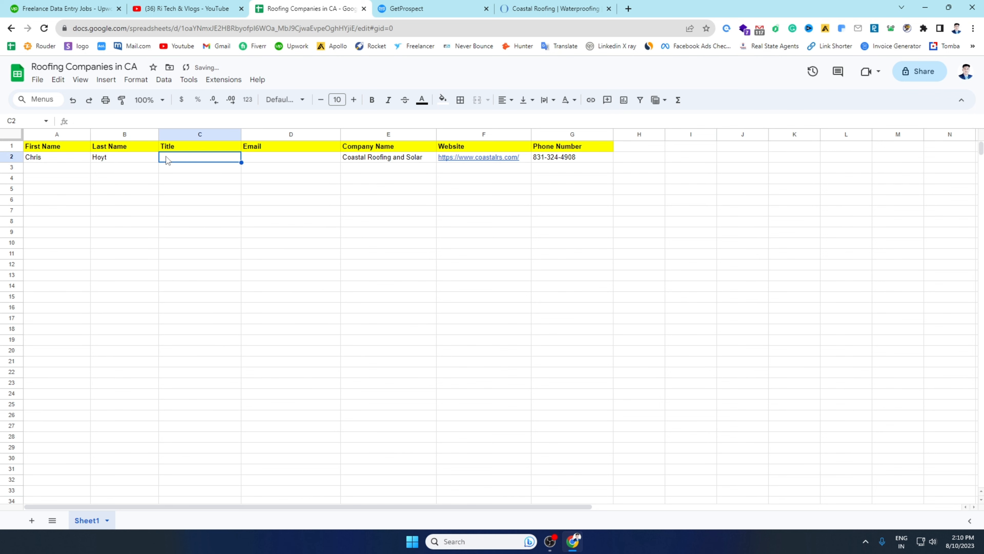
{"action": "left_click", "coordinate": [536, 7]}
{"action": "left_click", "coordinate": [471, 8]}
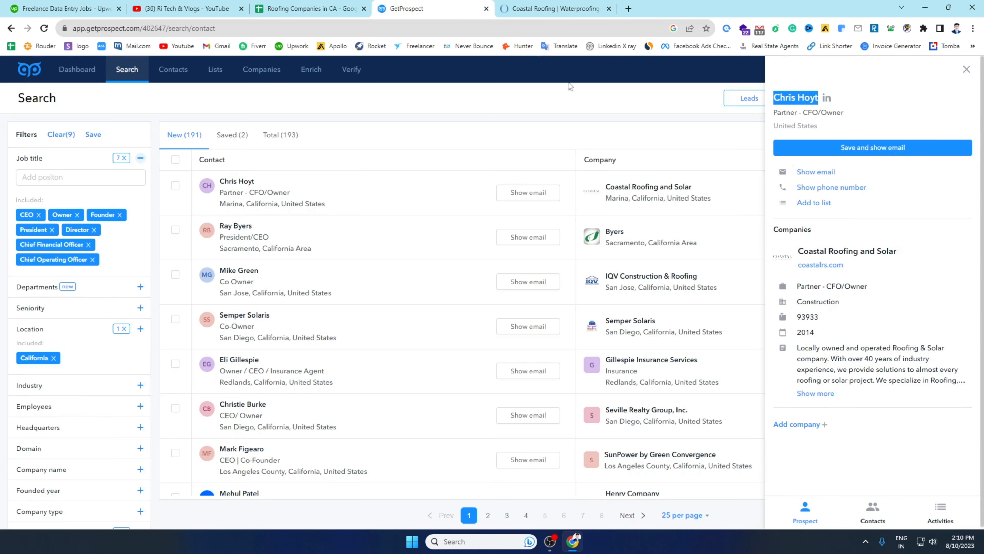
{"action": "left_click_drag", "start_coordinate": [852, 114], "coordinate": [809, 115]}
{"action": "right_click", "coordinate": [804, 115]}
{"action": "left_click", "coordinate": [829, 120]}
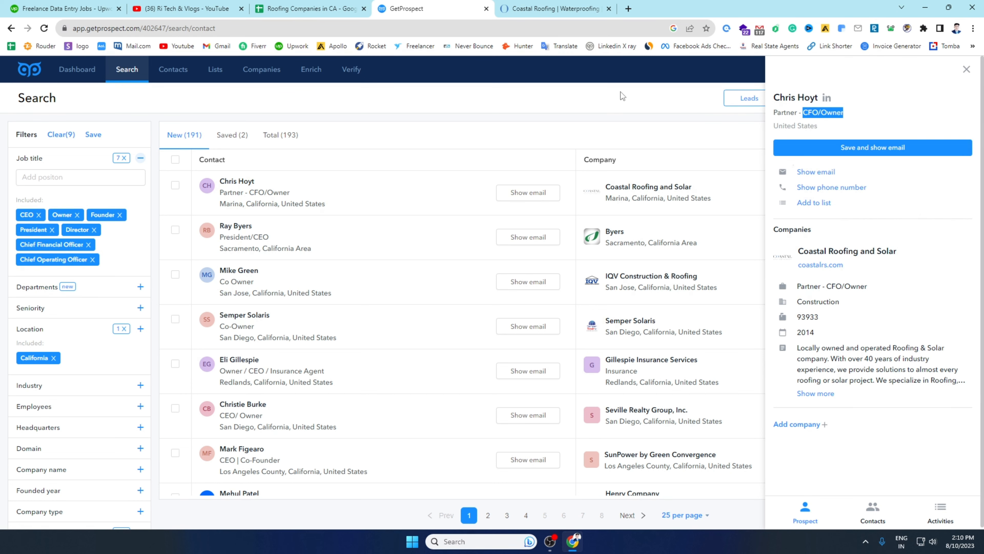
{"action": "left_click", "coordinate": [286, 5]}
{"action": "right_click", "coordinate": [186, 157]}
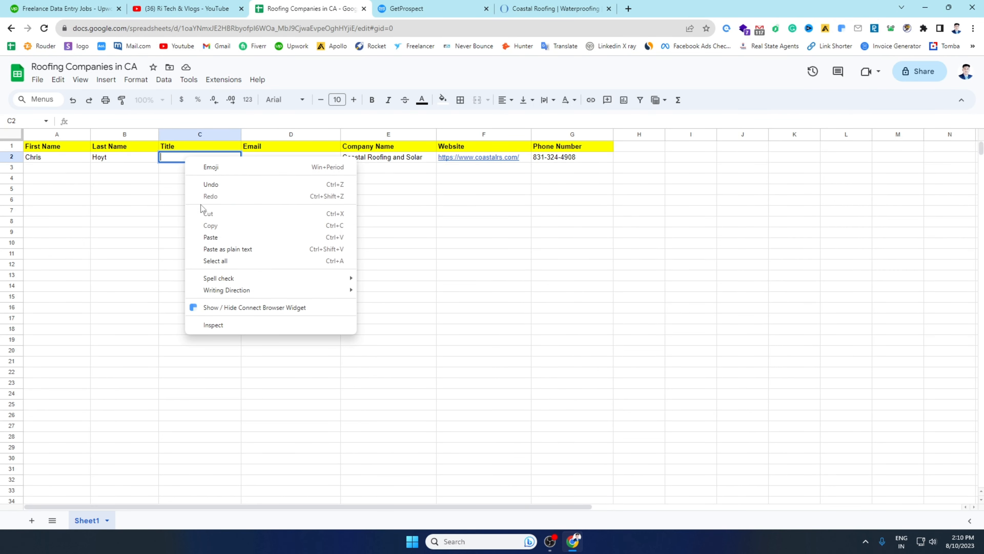
{"action": "left_click", "coordinate": [201, 238]}
{"action": "left_click", "coordinate": [263, 162]}
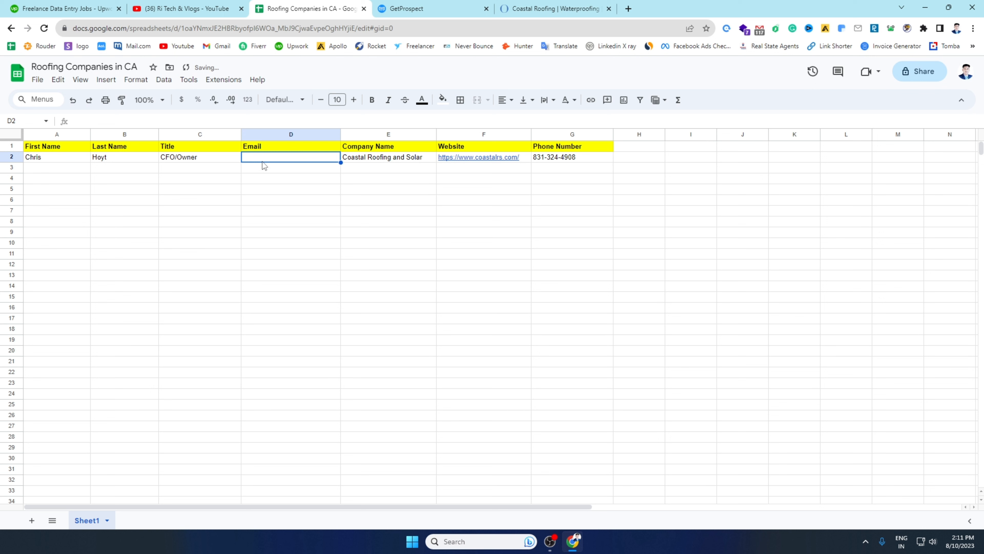
Step: Open Gmail in a new tab and start composing a new message
{"action": "right_click", "coordinate": [222, 45]}
{"action": "key", "text": "Escape"}
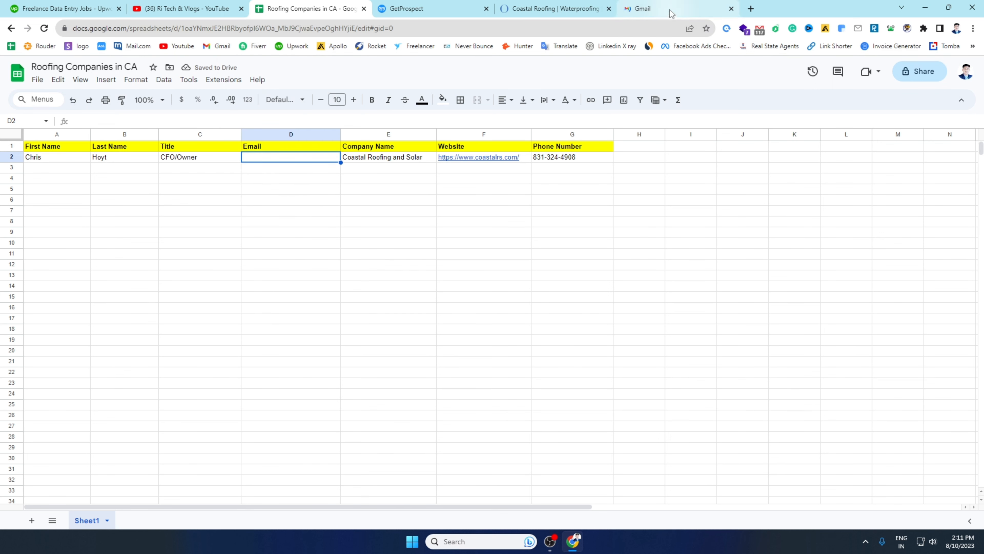
{"action": "left_click", "coordinate": [671, 11]}
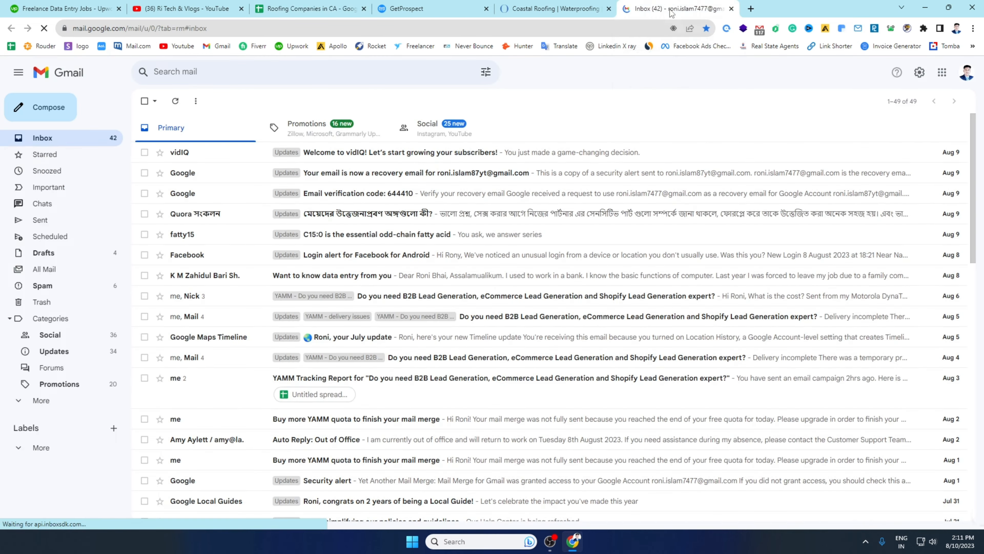
{"action": "left_click", "coordinate": [50, 112]}
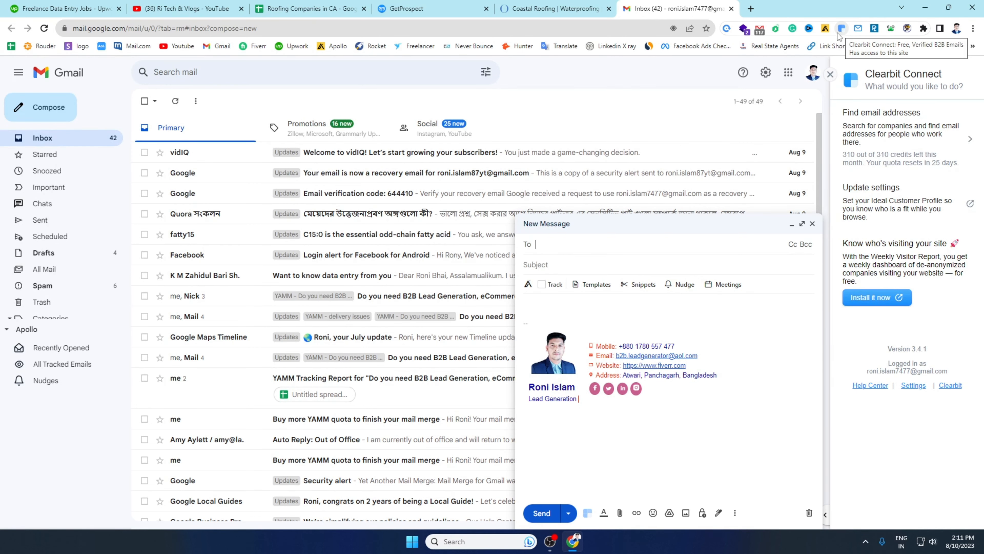
{"action": "key", "text": "ctrl+2"}
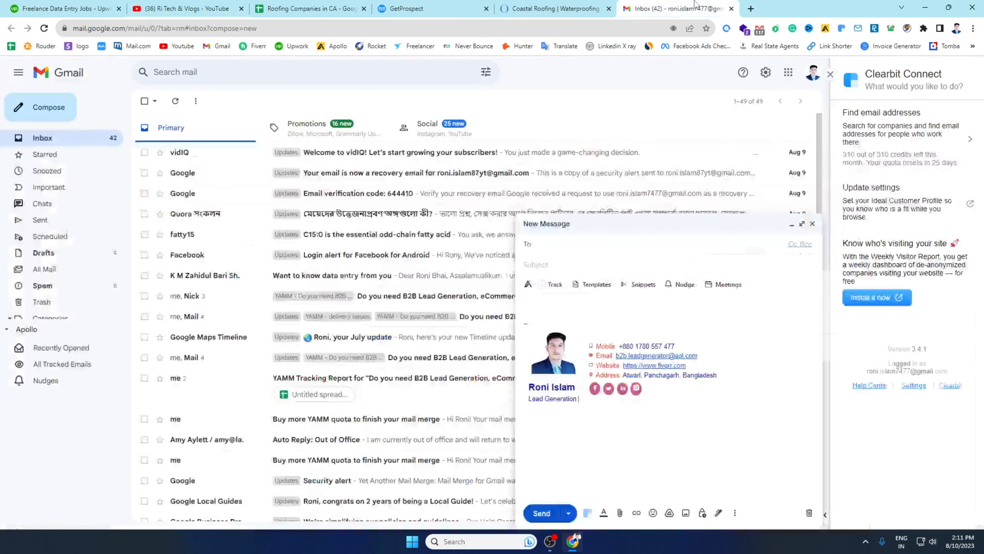
{"action": "left_click", "coordinate": [696, 6]}
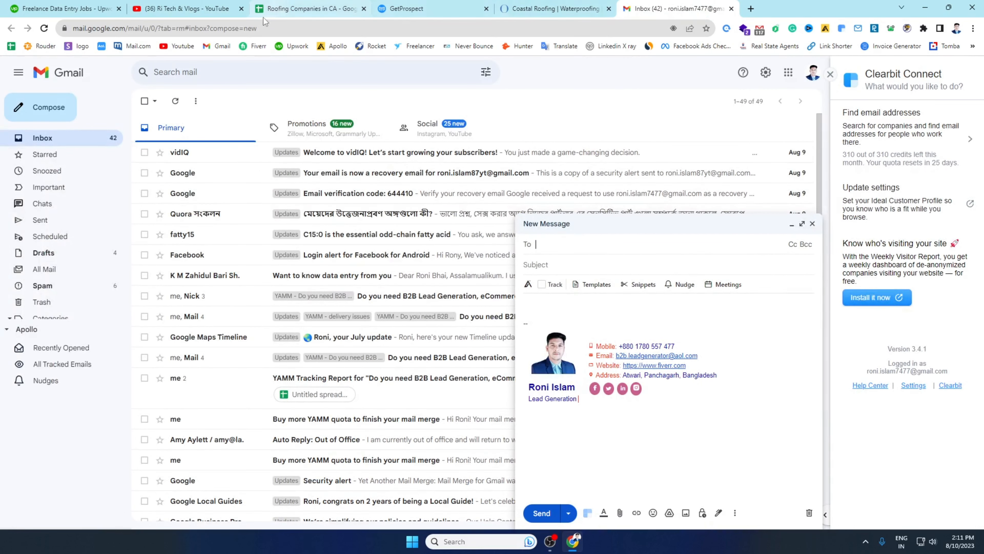
Step: Copy the lead's first and last name from cells A2:B2 into the recipient field of the new Gmail message
{"action": "left_click", "coordinate": [271, 9]}
{"action": "left_click_drag", "start_coordinate": [61, 158], "coordinate": [110, 158]}
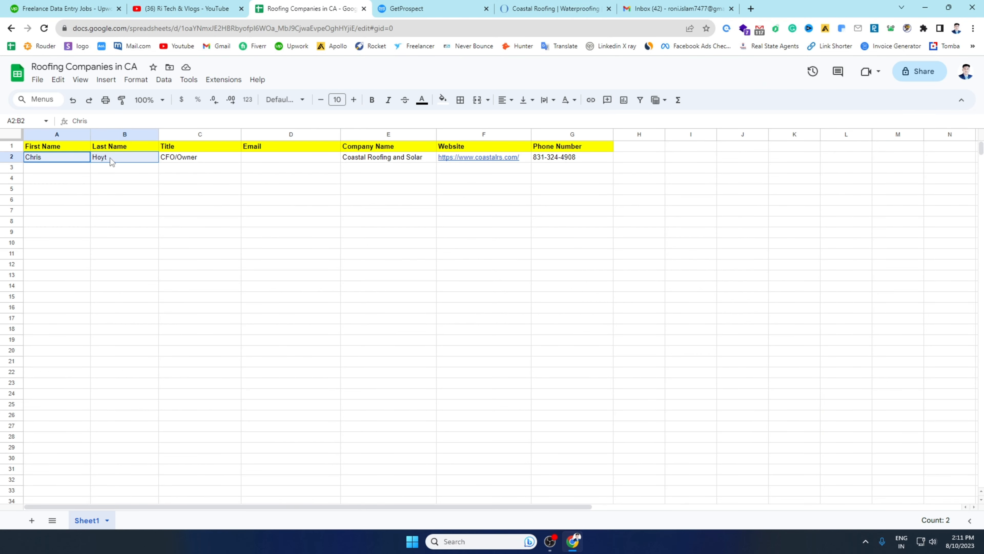
{"action": "right_click", "coordinate": [109, 158]}
{"action": "left_click", "coordinate": [133, 185]}
{"action": "left_click", "coordinate": [659, 9]}
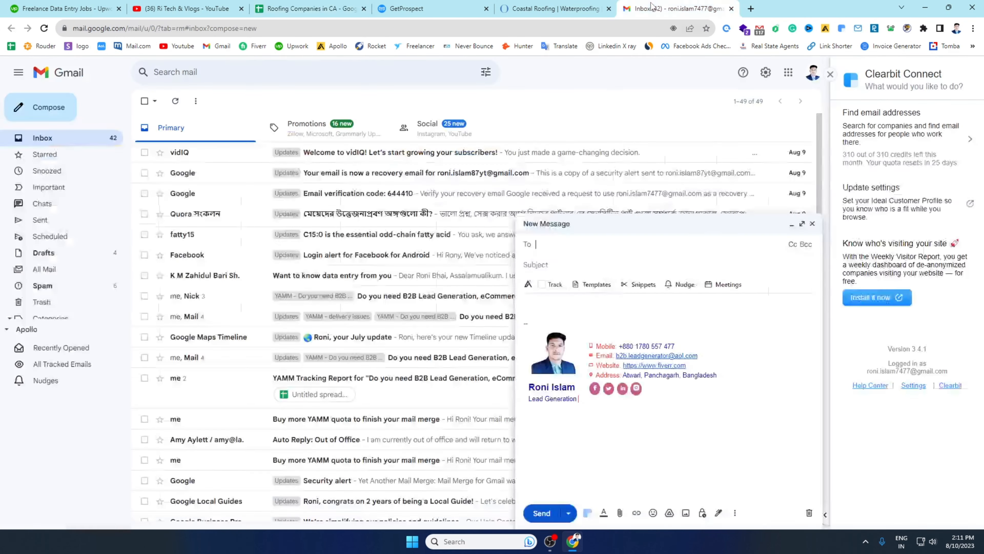
{"action": "right_click", "coordinate": [563, 244]}
{"action": "left_click", "coordinate": [576, 312]}
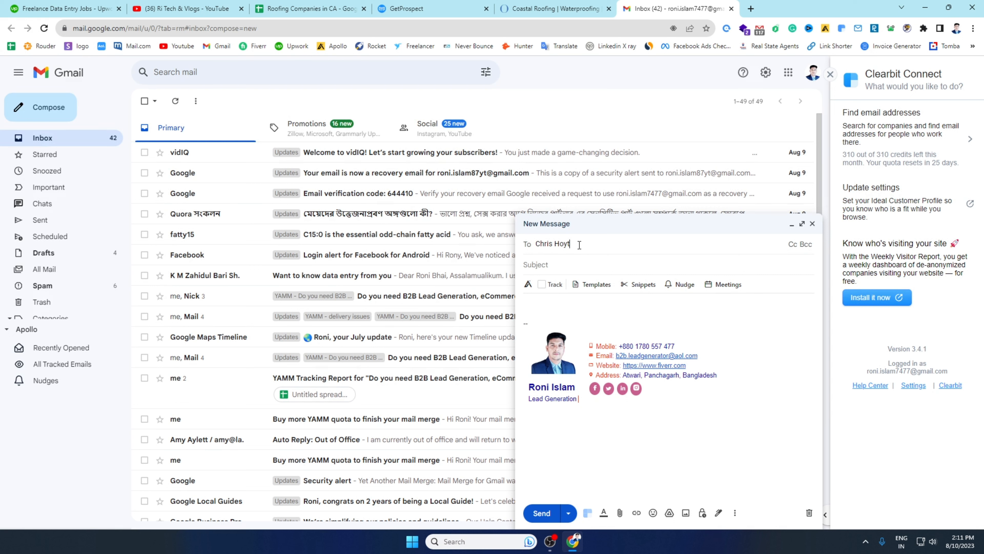
Step: Append @ and the domain coastalrs.com, copied from cell F2, to the lead's name in the Gmail message's recipient field
{"action": "left_click", "coordinate": [294, 9]}
{"action": "left_click", "coordinate": [488, 159]}
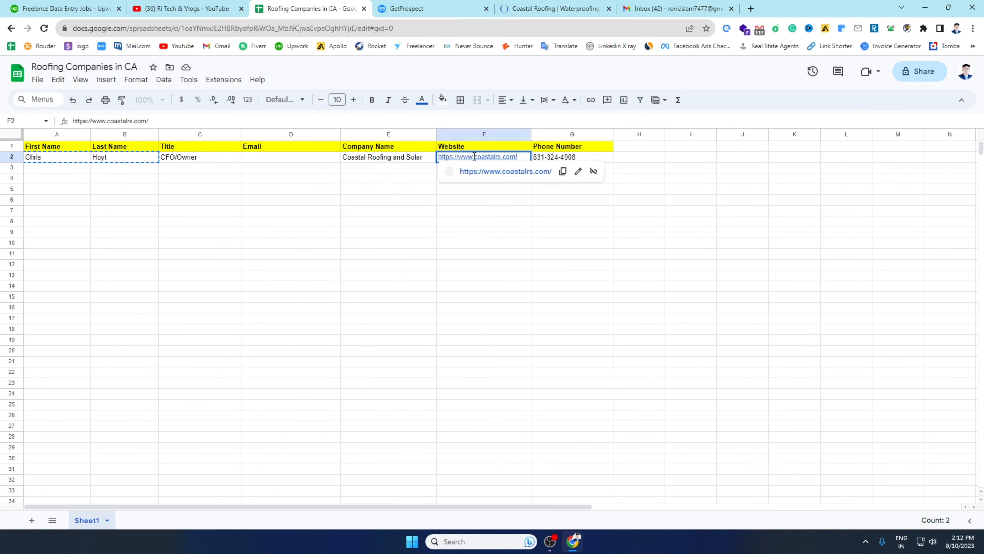
{"action": "left_click_drag", "start_coordinate": [477, 158], "coordinate": [516, 157]}
{"action": "right_click", "coordinate": [517, 157]}
{"action": "left_click", "coordinate": [534, 260]}
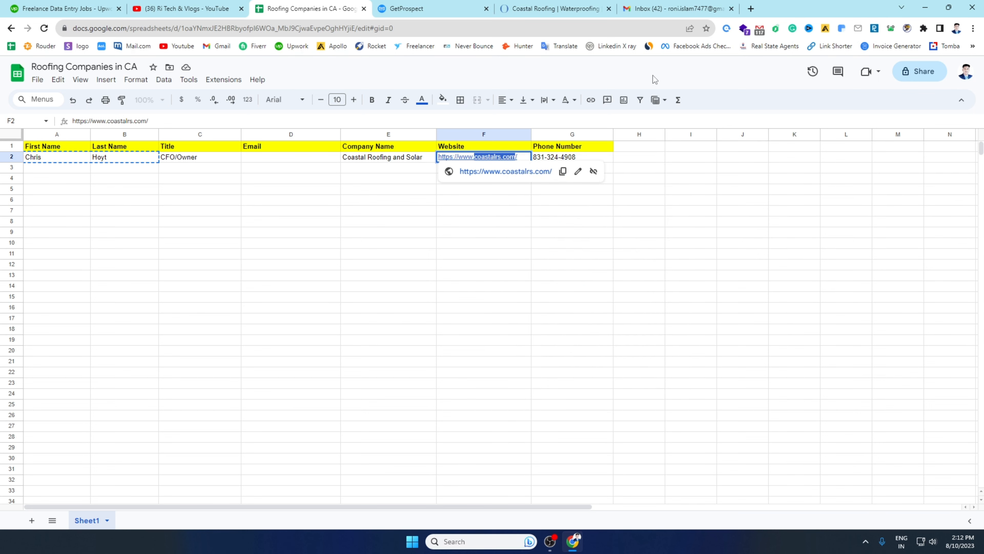
{"action": "left_click", "coordinate": [676, 9]}
{"action": "right_click", "coordinate": [587, 247]}
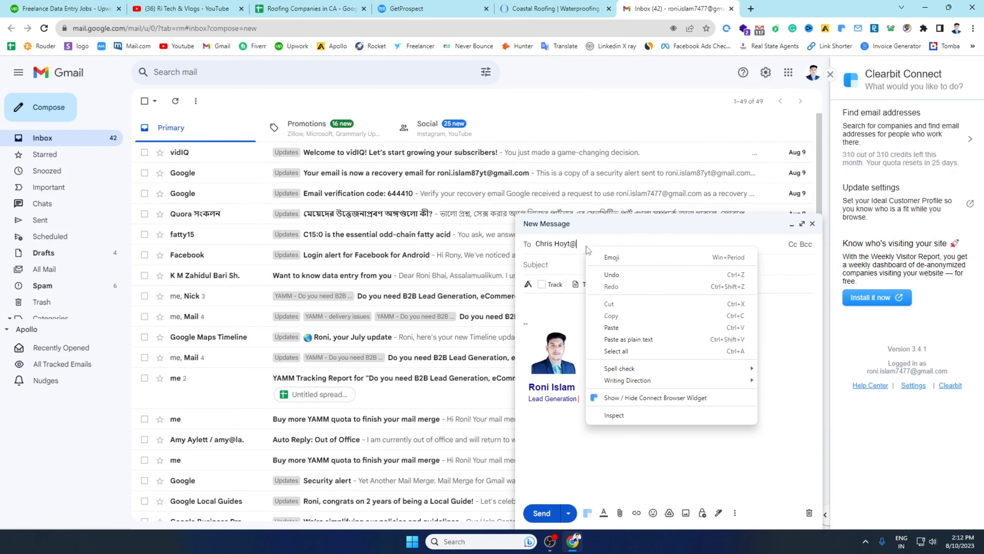
{"action": "left_click", "coordinate": [612, 327]}
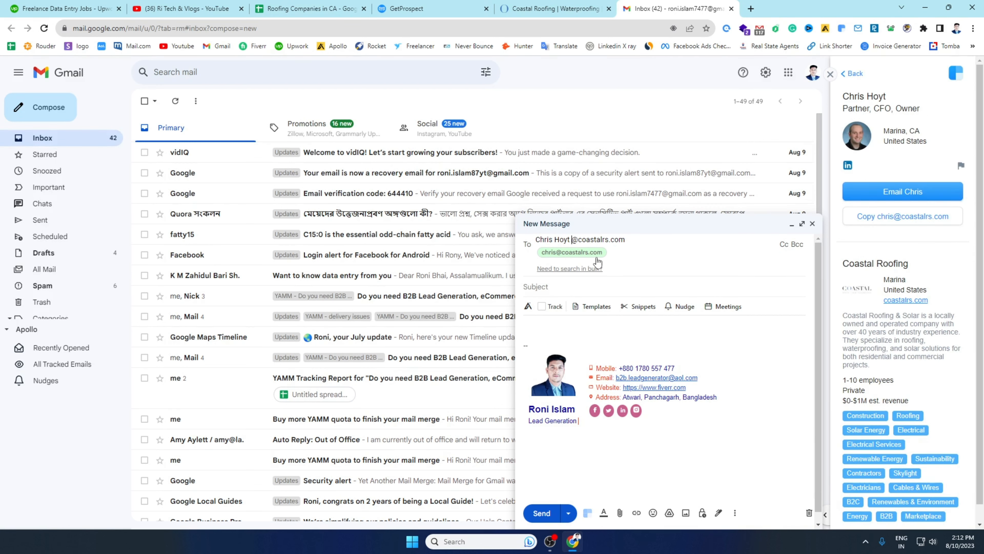
Step: Copy the suggested email address for the lead from Gmail into cell D2 of the Google Sheets lead list
{"action": "mouse_move", "coordinate": [590, 257]}
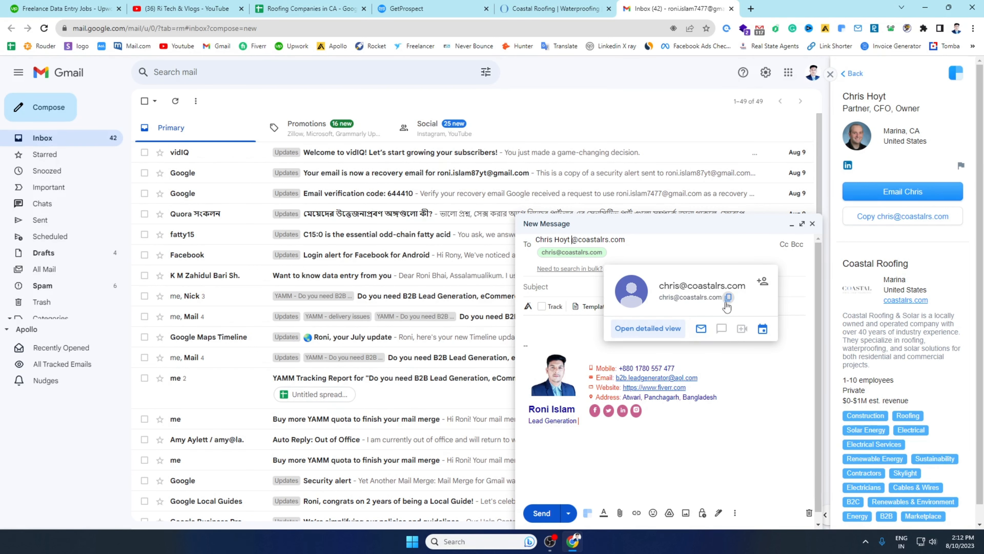
{"action": "left_click", "coordinate": [726, 300]}
{"action": "left_click", "coordinate": [310, 9]}
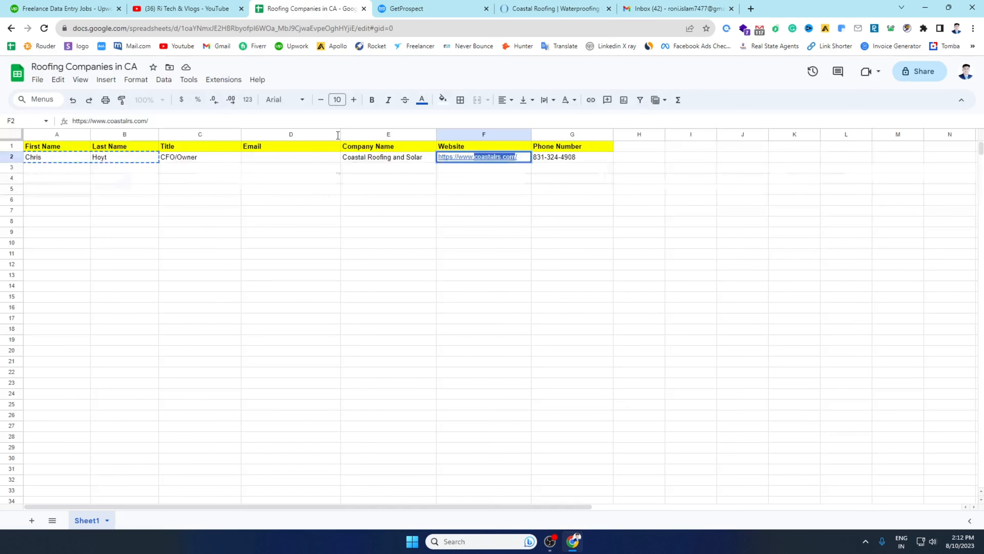
{"action": "double_click", "coordinate": [266, 160]}
{"action": "right_click", "coordinate": [266, 159]}
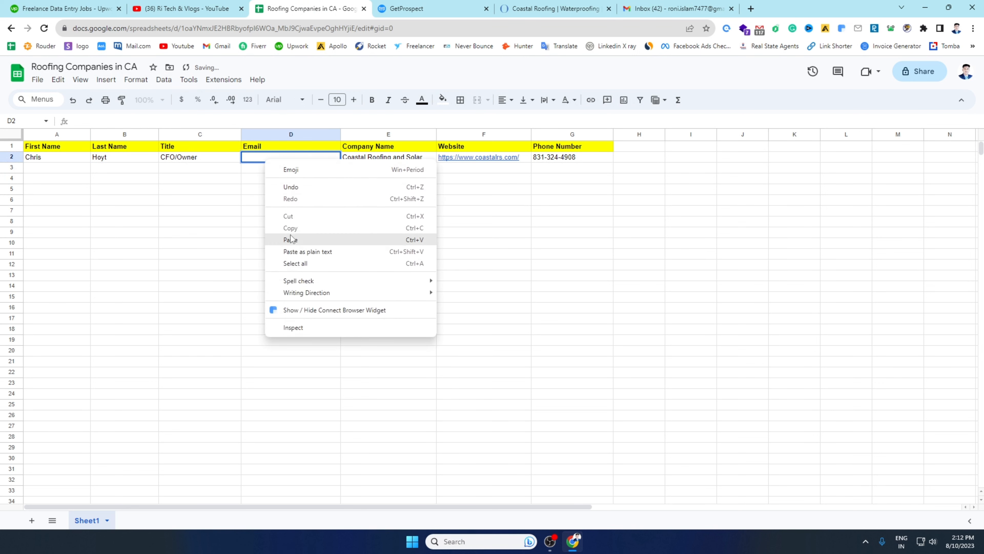
{"action": "left_click", "coordinate": [273, 239]}
{"action": "left_click", "coordinate": [238, 236]}
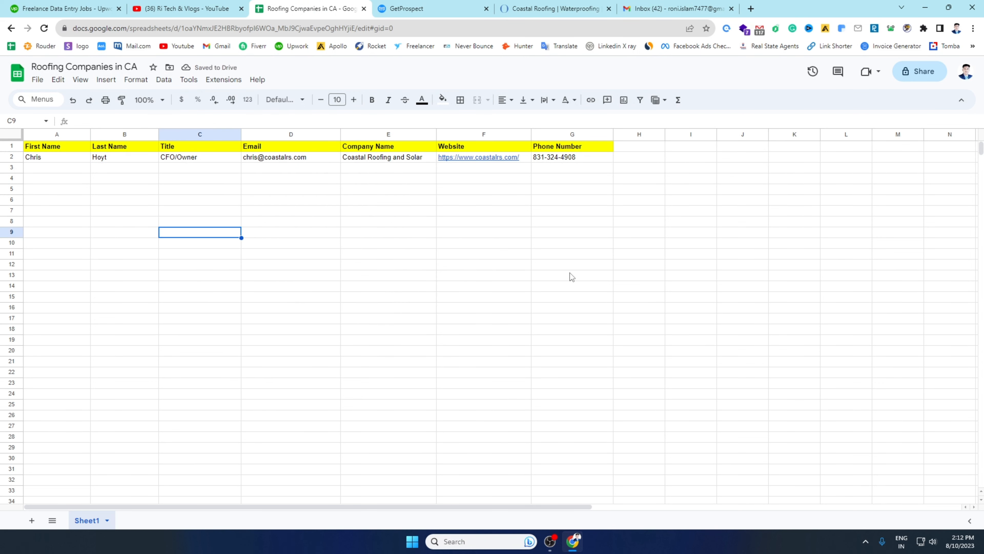
Step: Close the Coastal Roofing website's tab and return to the GetProspect lead search
{"action": "left_click", "coordinate": [609, 9]}
{"action": "left_click", "coordinate": [426, 8]}
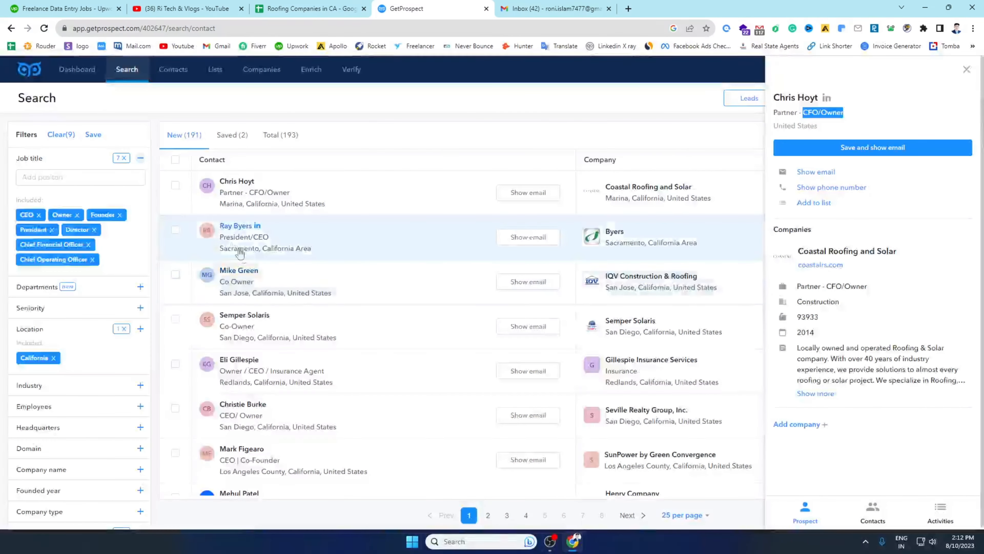
Step: Open the second lead's details in GetProspect and copy the company name Byers into cell E3 of the Google Sheets lead list
{"action": "left_click", "coordinate": [286, 235]}
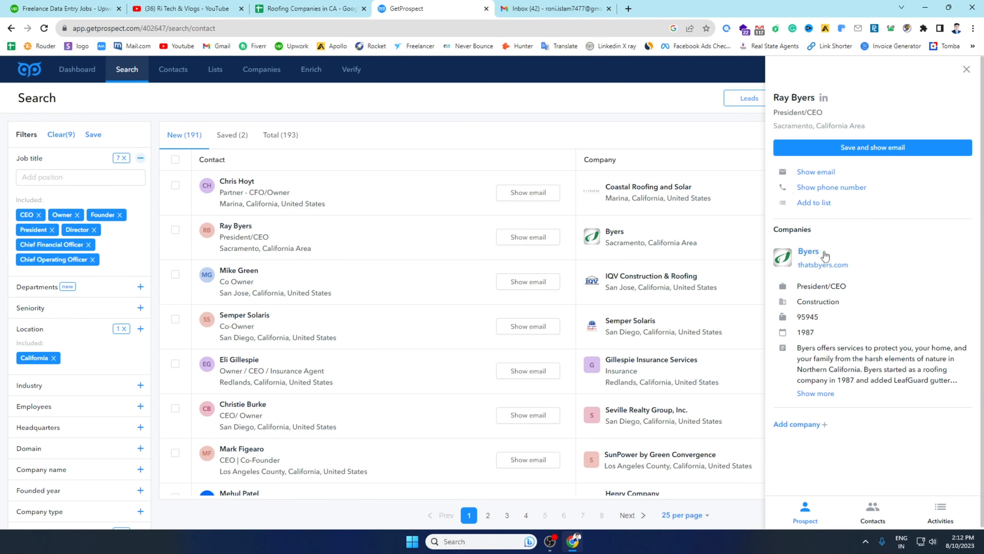
{"action": "left_click_drag", "start_coordinate": [826, 256], "coordinate": [799, 252]}
{"action": "right_click", "coordinate": [813, 257]}
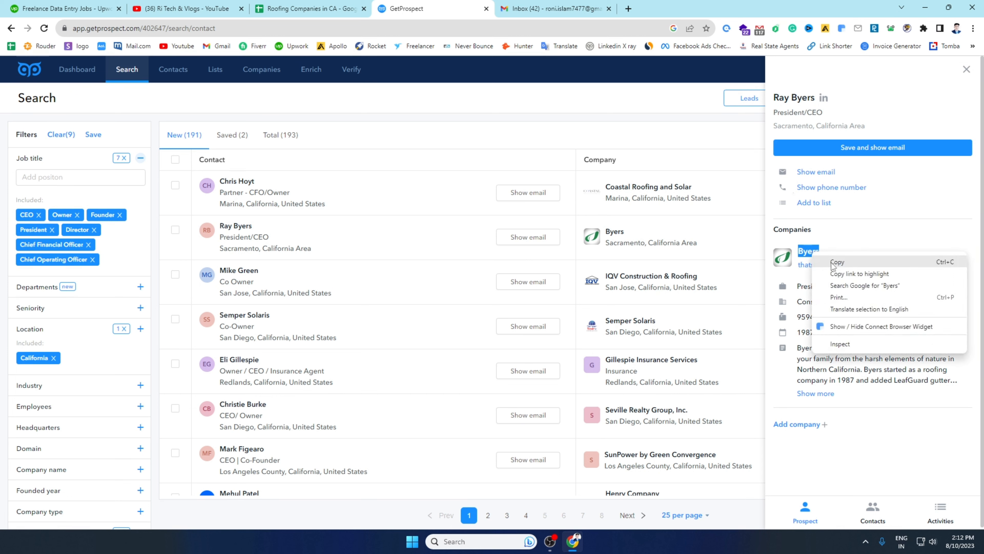
{"action": "left_click", "coordinate": [825, 266]}
{"action": "left_click", "coordinate": [325, 12]}
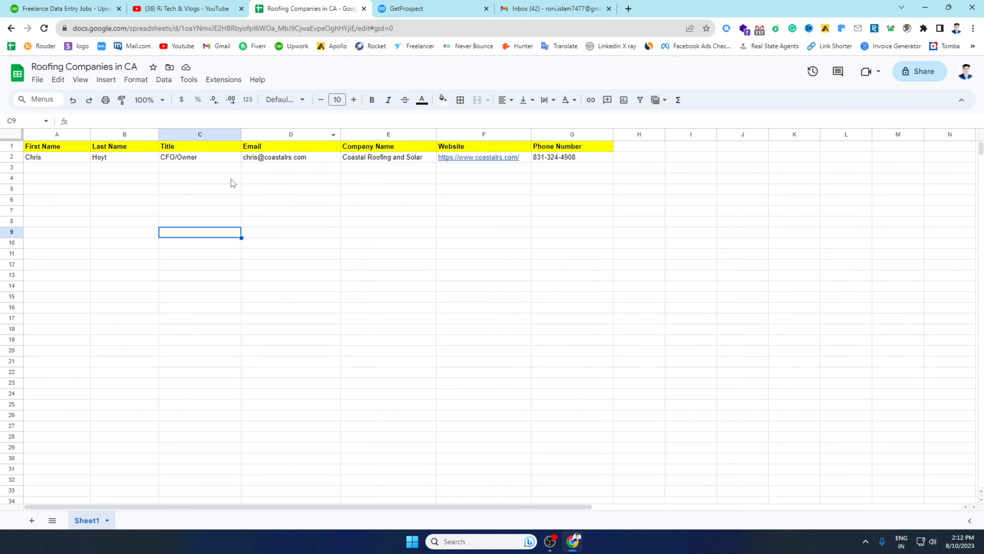
{"action": "left_click", "coordinate": [417, 170]}
{"action": "right_click", "coordinate": [417, 170]}
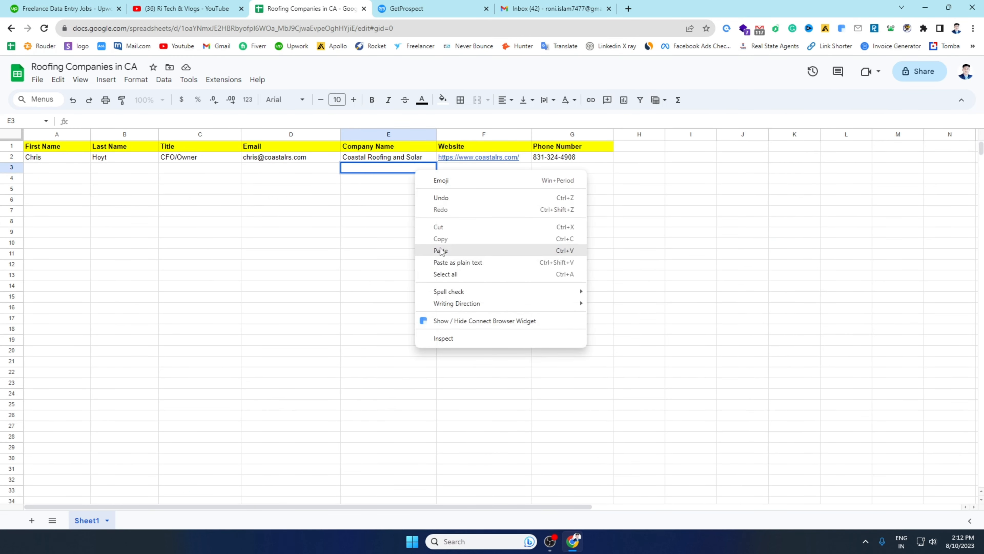
{"action": "left_click", "coordinate": [443, 251]}
Step: Open the Byers company website, thatsbyers.com, in a new browser tab from the lead's details in GetProspect
{"action": "left_click", "coordinate": [471, 9]}
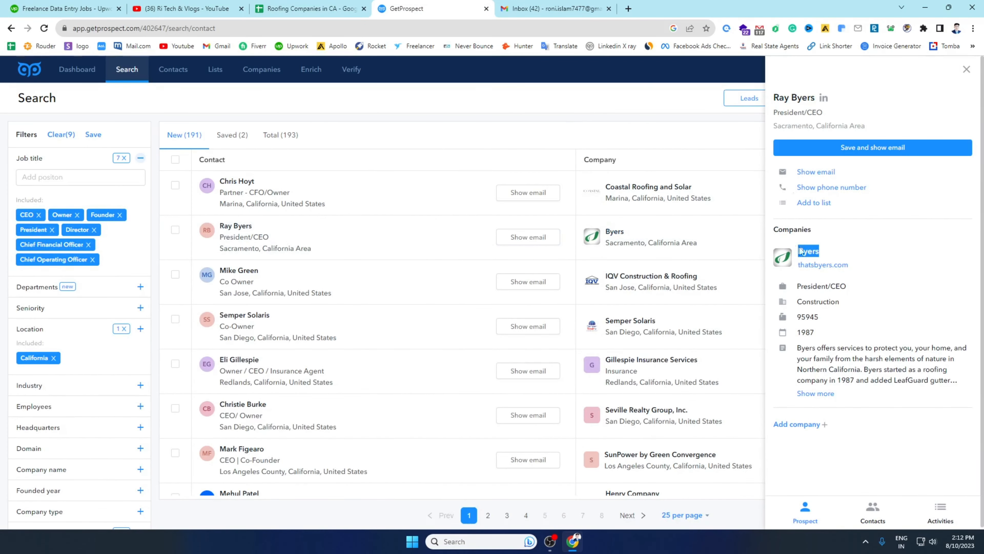
{"action": "right_click", "coordinate": [825, 266]}
{"action": "left_click", "coordinate": [842, 273]}
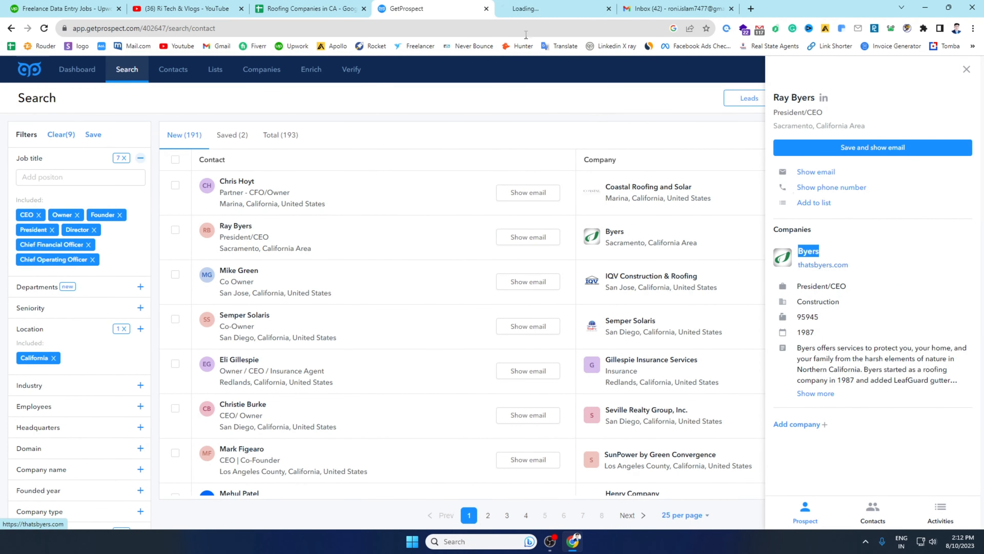
{"action": "left_click", "coordinate": [520, 3]}
Step: Copy the web address of the Byers site into cell F3 of the Google Sheets lead list
{"action": "left_click", "coordinate": [174, 29]}
{"action": "right_click", "coordinate": [166, 29]}
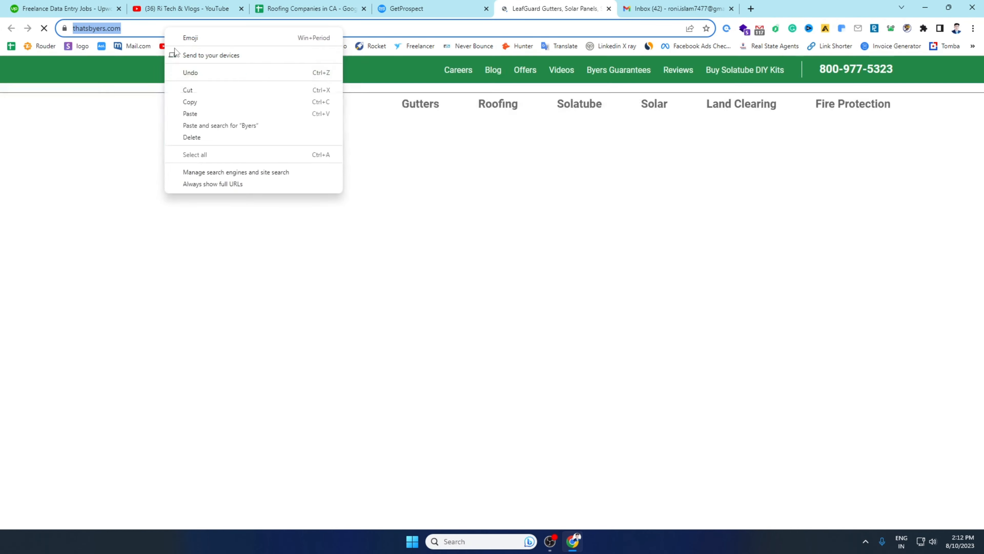
{"action": "left_click", "coordinate": [188, 102]}
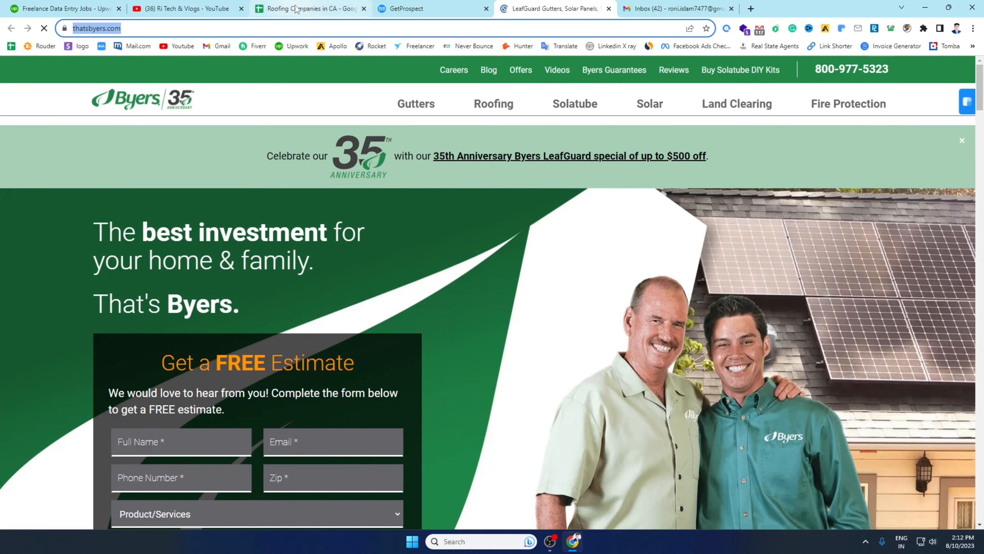
{"action": "left_click", "coordinate": [304, 9]}
{"action": "left_click", "coordinate": [460, 170]}
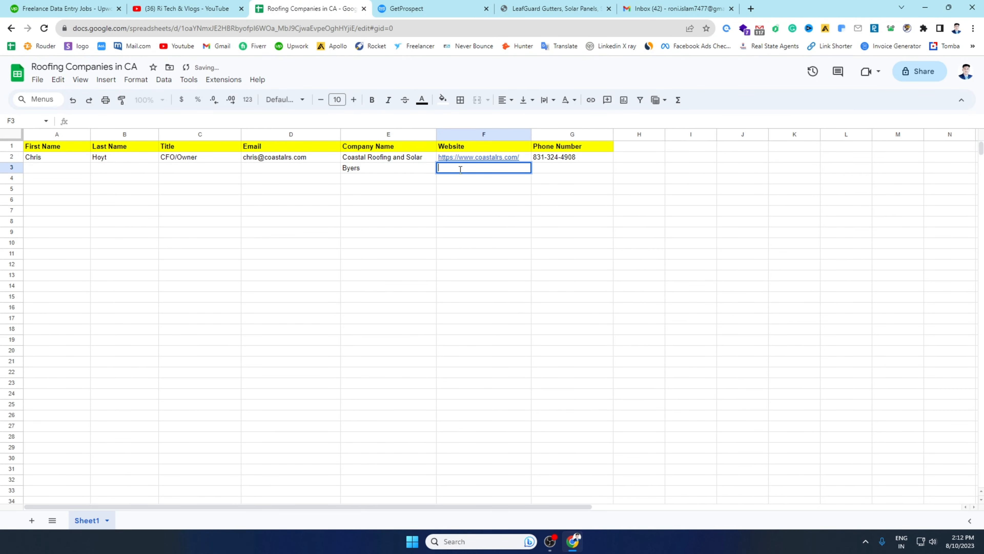
{"action": "right_click", "coordinate": [461, 171]}
{"action": "left_click", "coordinate": [481, 250]}
Step: Copy the company phone number from the Byers website's header into cell G3 of the lead list
{"action": "left_click", "coordinate": [558, 169]}
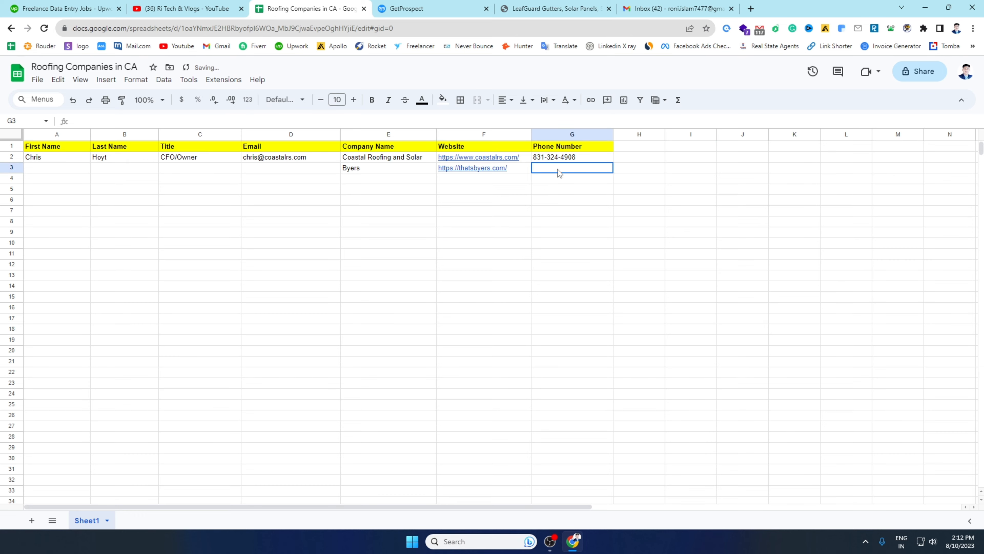
{"action": "left_click", "coordinate": [554, 8]}
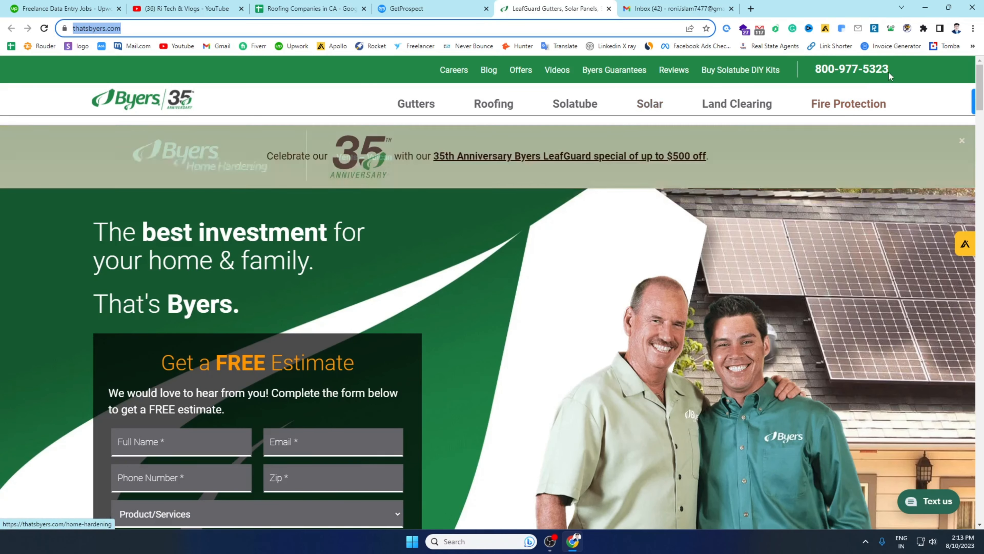
{"action": "left_click_drag", "start_coordinate": [890, 70], "coordinate": [821, 73]}
{"action": "right_click", "coordinate": [822, 73]}
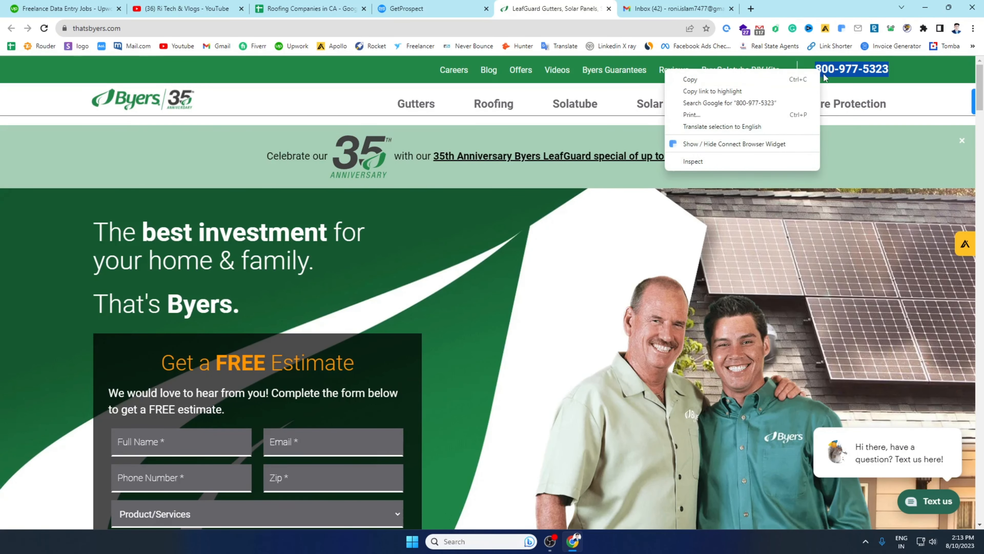
{"action": "left_click", "coordinate": [700, 77]}
{"action": "left_click", "coordinate": [325, 5]}
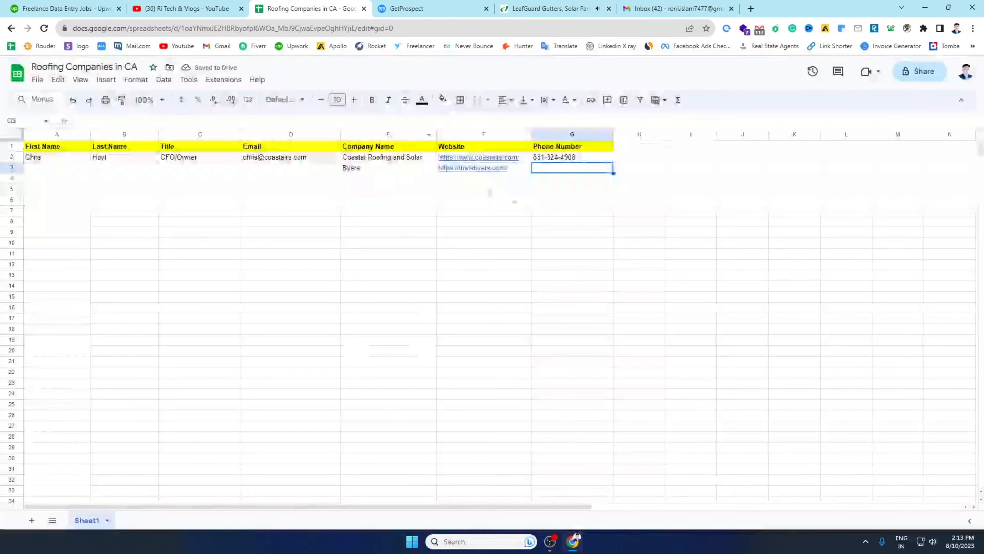
{"action": "double_click", "coordinate": [546, 170]}
{"action": "right_click", "coordinate": [546, 171]}
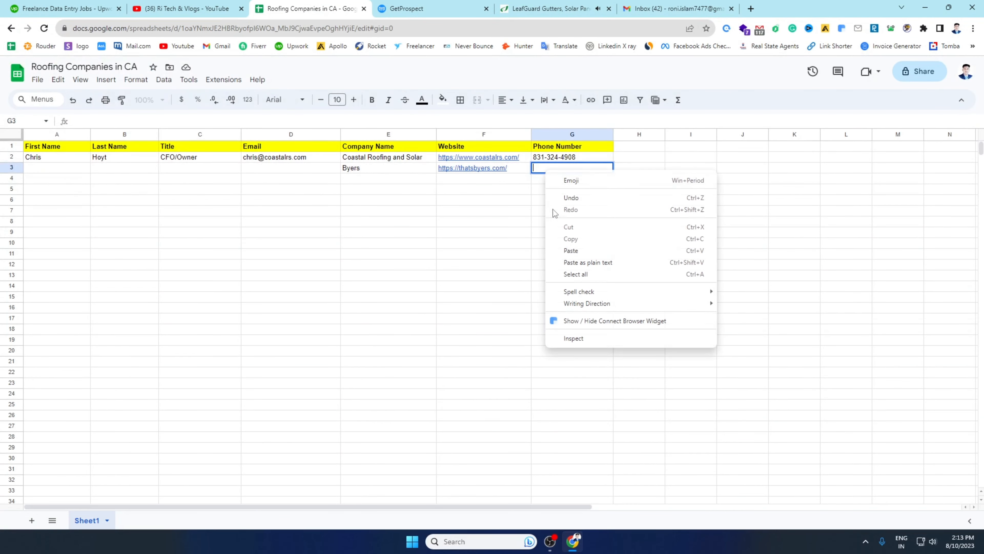
{"action": "left_click", "coordinate": [570, 251]}
{"action": "left_click", "coordinate": [480, 254]}
Step: Copy the Byers lead's full name from GetProspect into cell A3 of the Google Sheets lead list
{"action": "left_click_drag", "start_coordinate": [71, 167], "coordinate": [276, 168]}
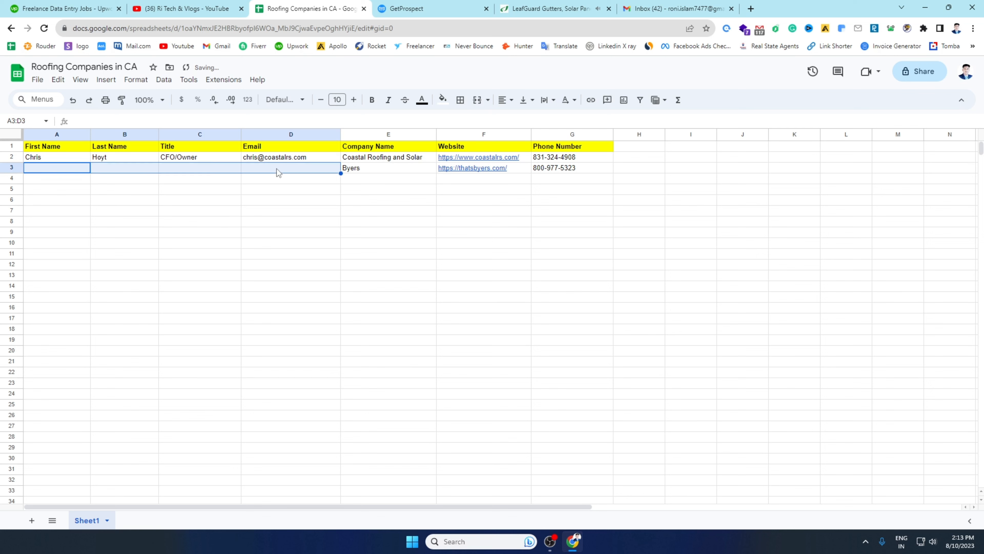
{"action": "left_click", "coordinate": [458, 13]}
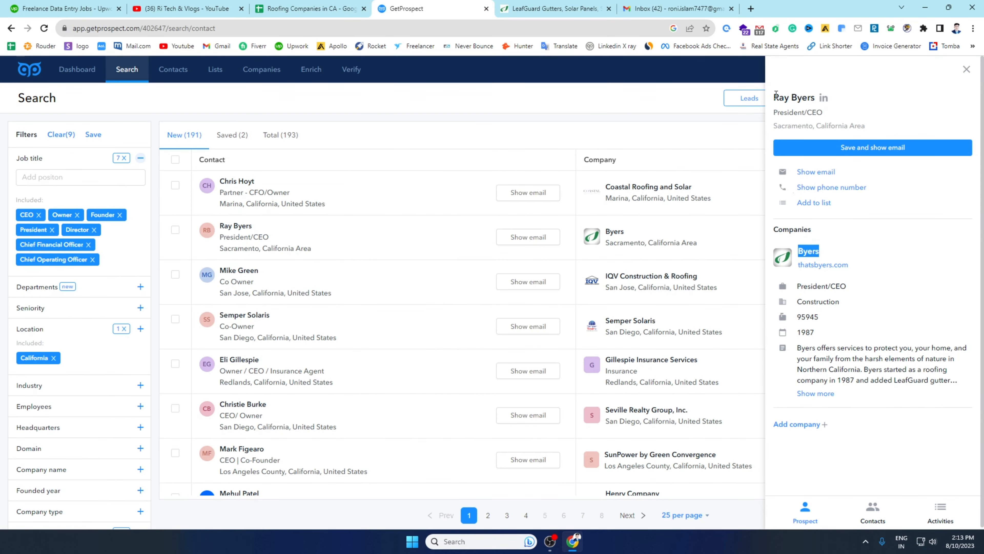
{"action": "left_click_drag", "start_coordinate": [776, 95], "coordinate": [809, 95]}
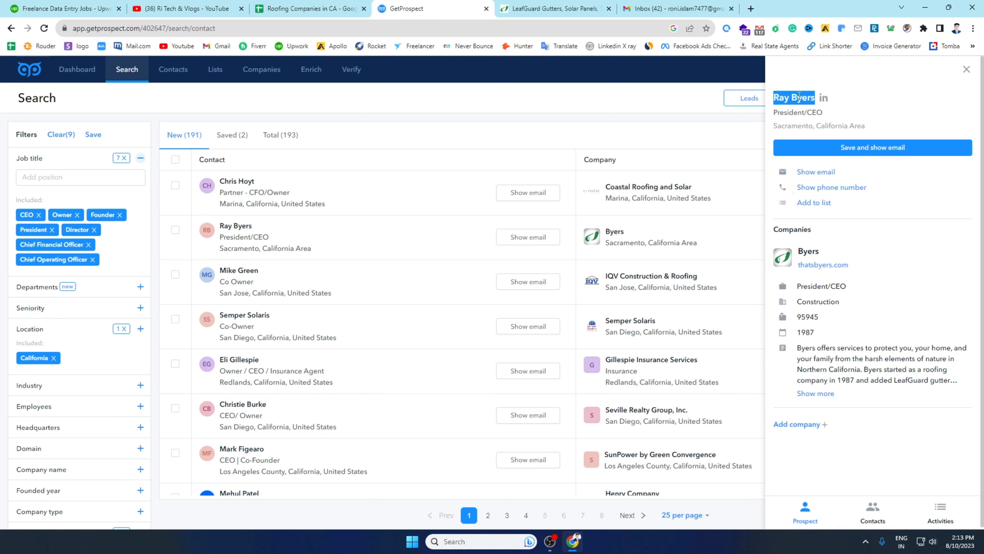
{"action": "right_click", "coordinate": [799, 96]}
{"action": "left_click", "coordinate": [815, 104]}
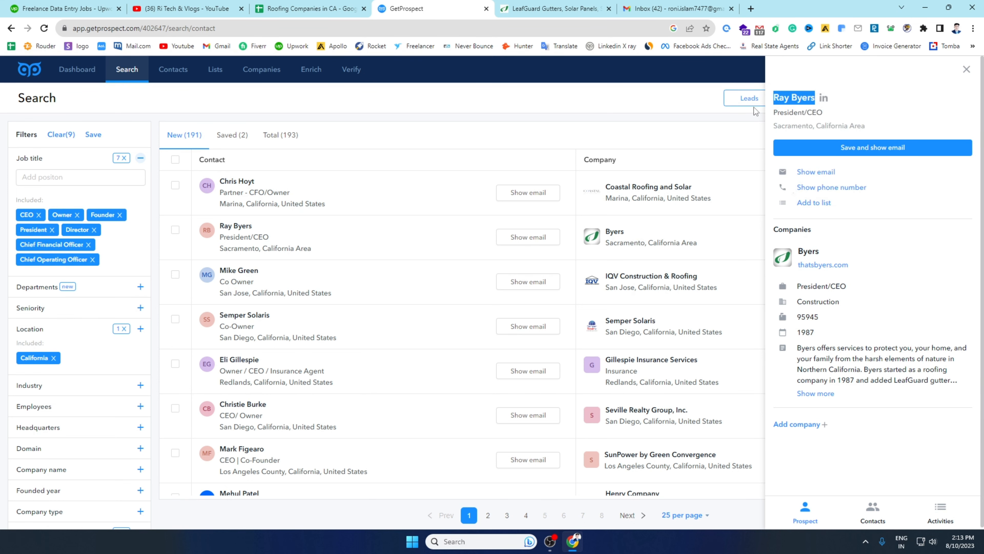
{"action": "left_click", "coordinate": [310, 5]}
{"action": "left_click", "coordinate": [62, 170]}
{"action": "right_click", "coordinate": [60, 171]}
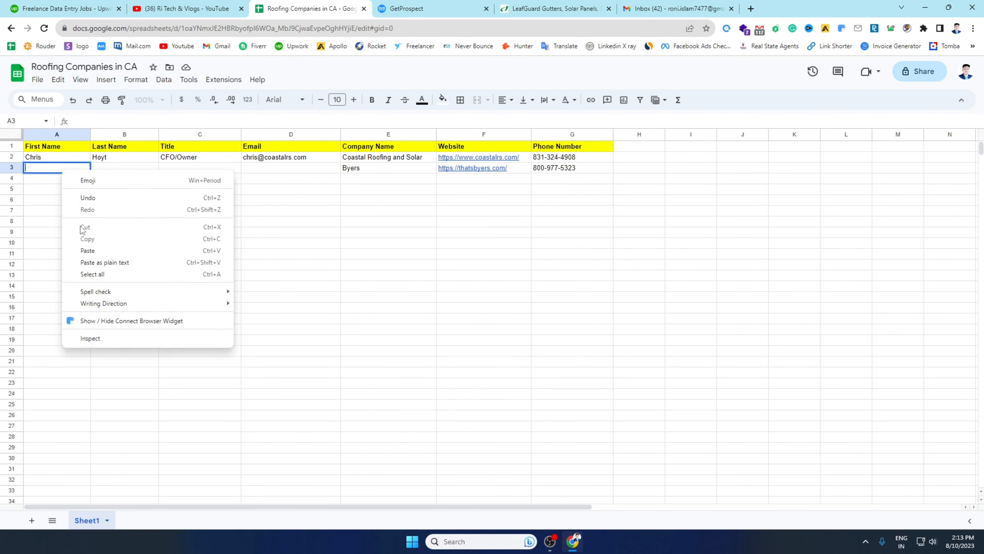
{"action": "left_click", "coordinate": [77, 249]}
Step: Cut the last name out of cell A3 and paste it into cell B3
{"action": "left_click_drag", "start_coordinate": [41, 167], "coordinate": [66, 166]}
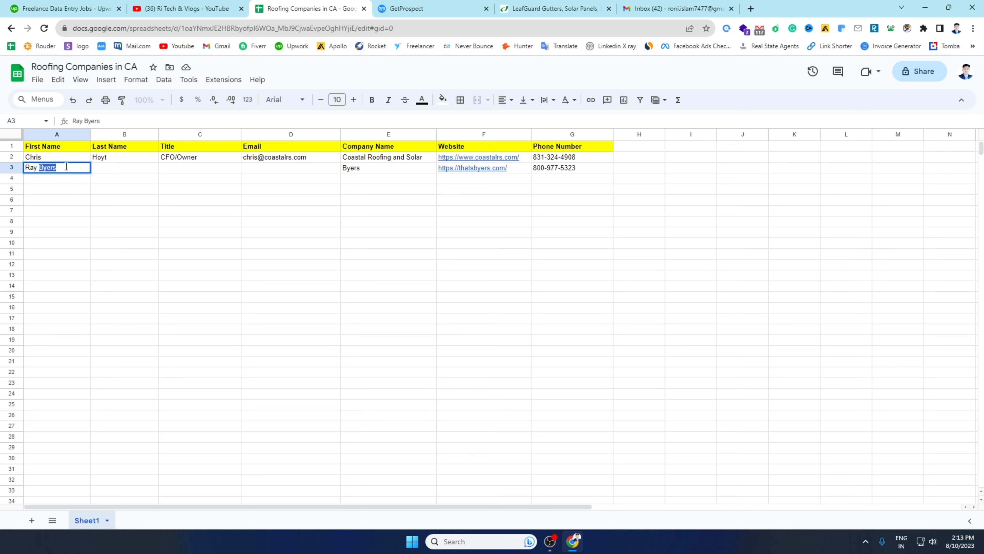
{"action": "right_click", "coordinate": [51, 167]}
{"action": "left_click", "coordinate": [62, 194]}
{"action": "left_click", "coordinate": [119, 169]}
{"action": "double_click", "coordinate": [119, 169]}
{"action": "right_click", "coordinate": [118, 170]}
{"action": "left_click", "coordinate": [141, 249]}
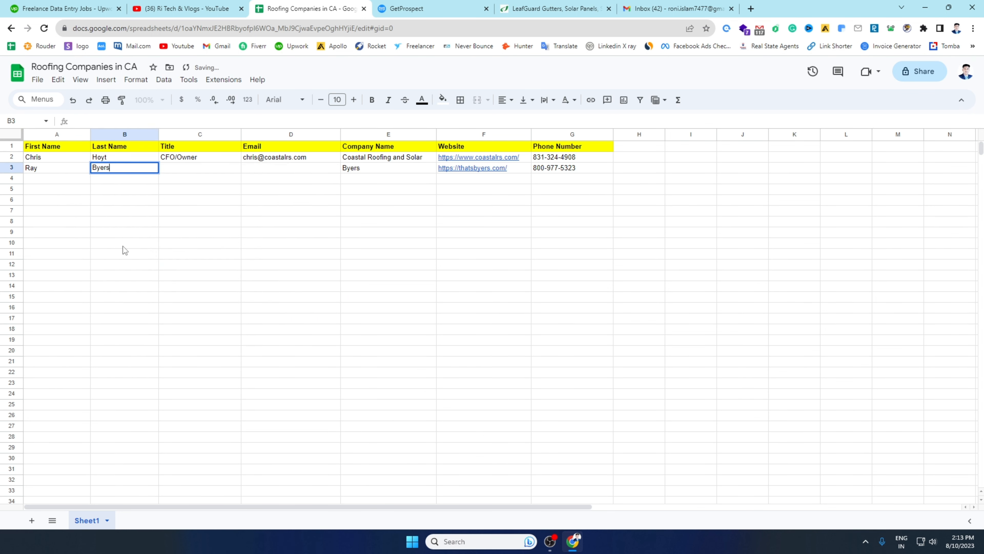
{"action": "left_click", "coordinate": [74, 233]}
Step: Copy the lead's job title President/CEO from GetProspect into cell C3 of the lead list
{"action": "left_click", "coordinate": [183, 170]}
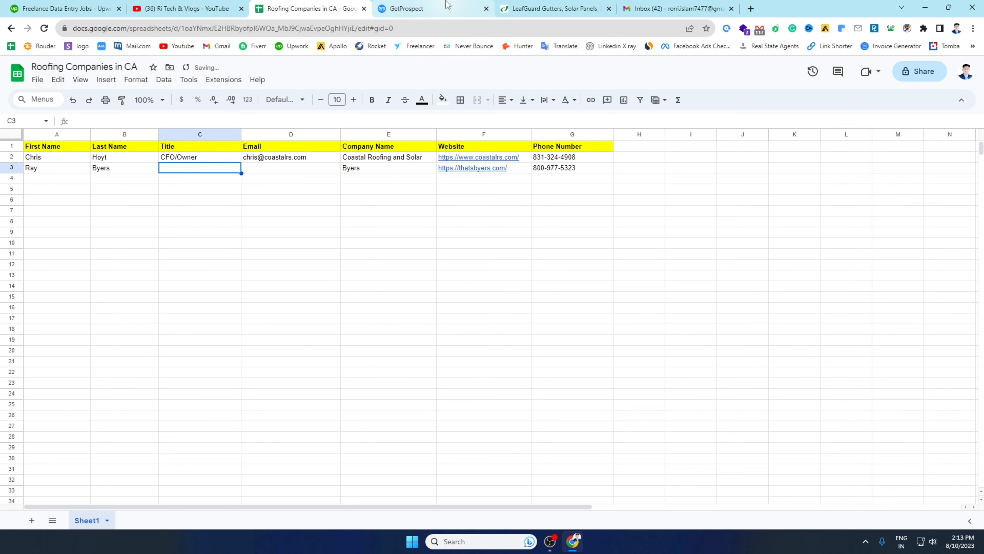
{"action": "left_click", "coordinate": [441, 9]}
{"action": "left_click_drag", "start_coordinate": [826, 111], "coordinate": [782, 109]}
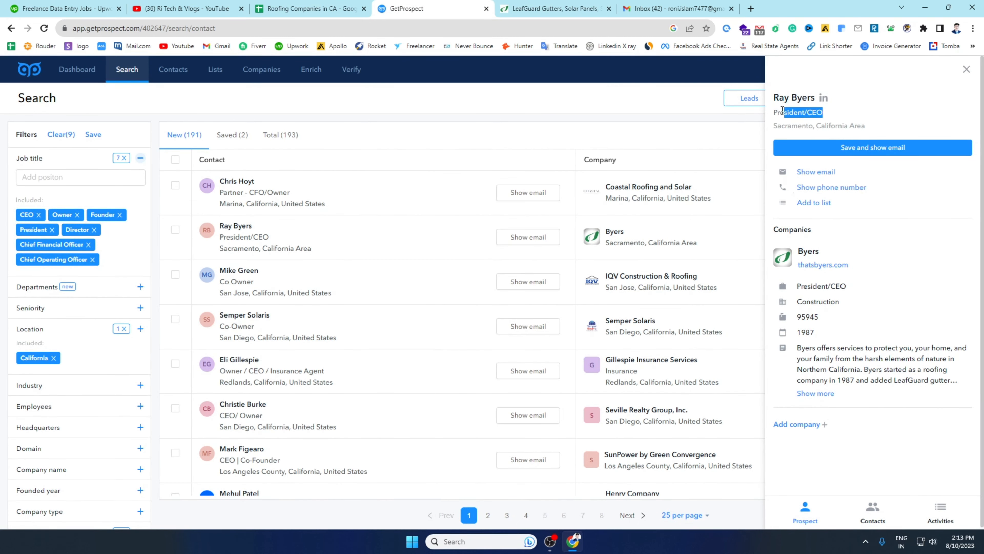
{"action": "right_click", "coordinate": [775, 112]}
{"action": "left_click", "coordinate": [790, 126]}
{"action": "left_click", "coordinate": [296, 9]}
{"action": "double_click", "coordinate": [194, 168]}
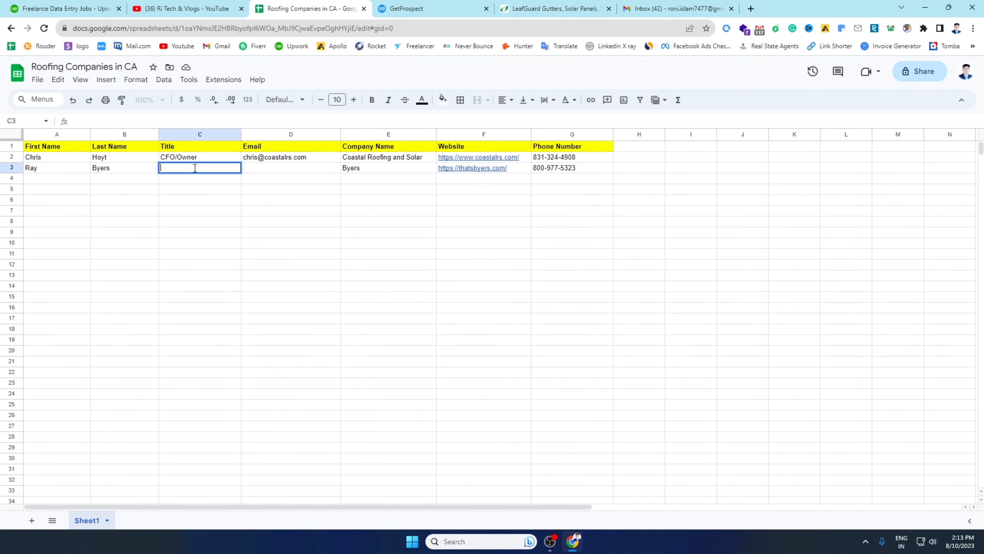
{"action": "right_click", "coordinate": [194, 168]}
{"action": "left_click", "coordinate": [219, 248]}
{"action": "left_click", "coordinate": [210, 240]}
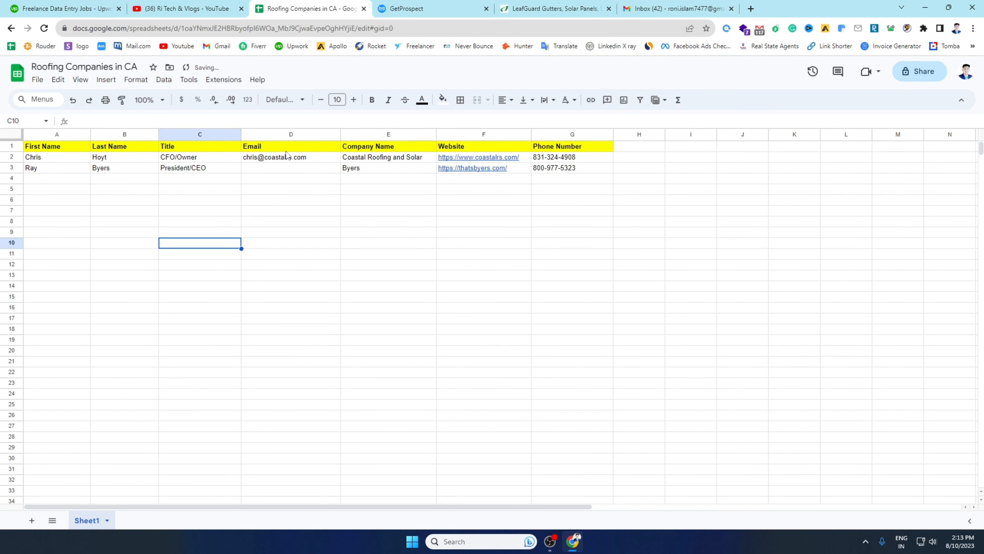
Step: Replace the recipient text in the Gmail message with the lead's first and last name from cells A3:B3, removing the extra gap between them
{"action": "left_click", "coordinate": [274, 171]}
{"action": "left_click_drag", "start_coordinate": [64, 171], "coordinate": [129, 171]}
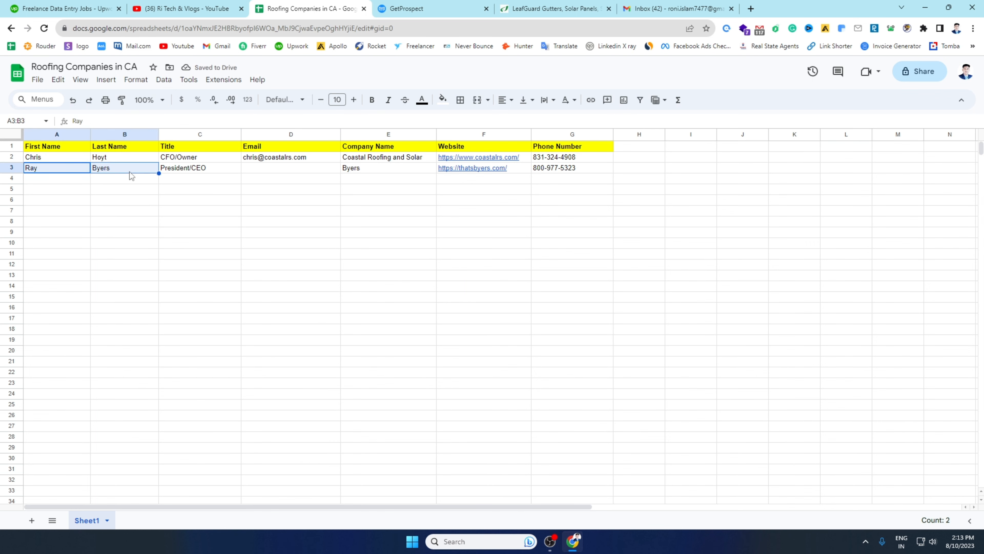
{"action": "right_click", "coordinate": [129, 172]}
{"action": "left_click", "coordinate": [155, 198]}
{"action": "left_click", "coordinate": [661, 8]}
{"action": "left_click_drag", "start_coordinate": [624, 240], "coordinate": [536, 241]}
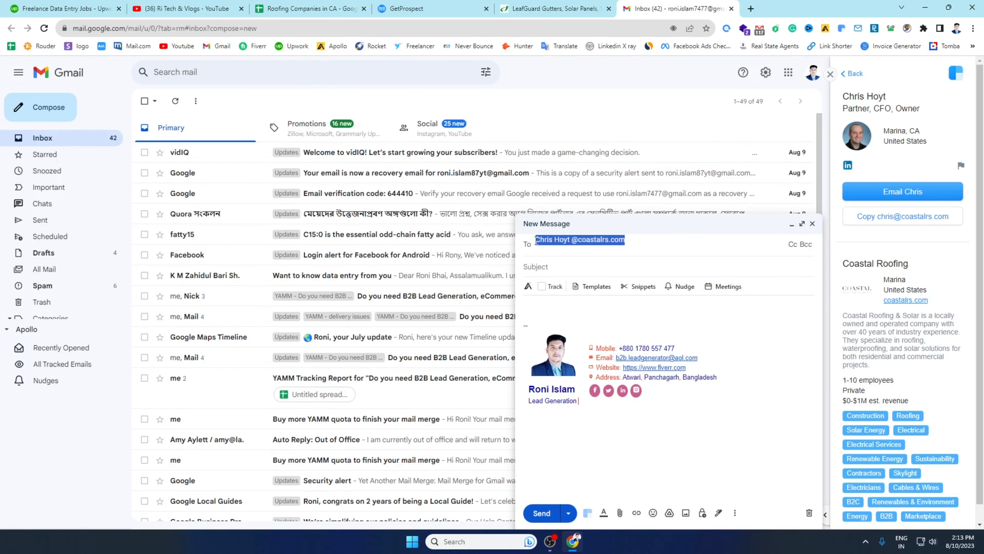
{"action": "right_click", "coordinate": [547, 240]}
{"action": "left_click", "coordinate": [567, 288]}
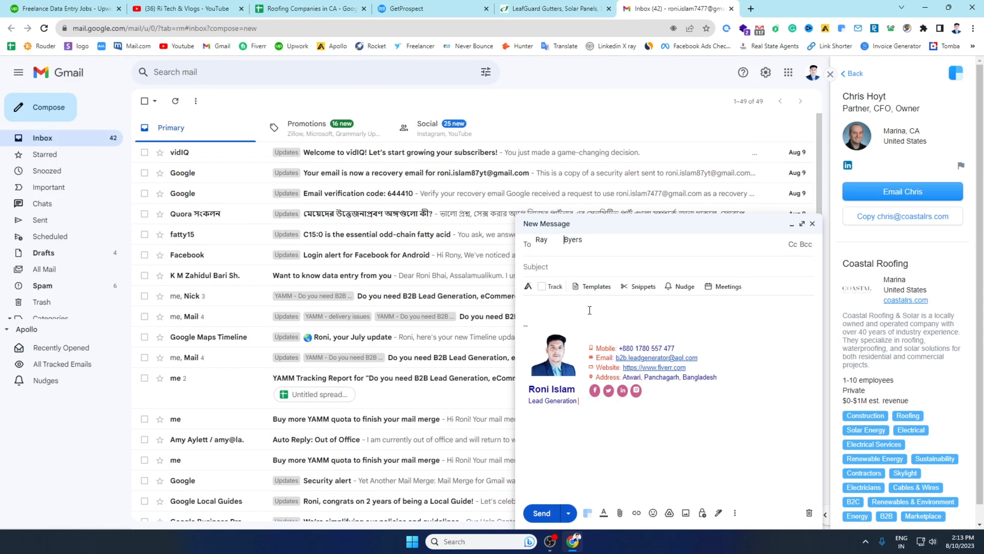
{"action": "key", "text": "BackSpace"}
{"action": "left_click", "coordinate": [580, 242]}
Step: Append @ and the domain thatsbyers.com, copied from cell F3, to the lead's name in the Gmail message's recipient field
{"action": "left_click", "coordinate": [325, 9]}
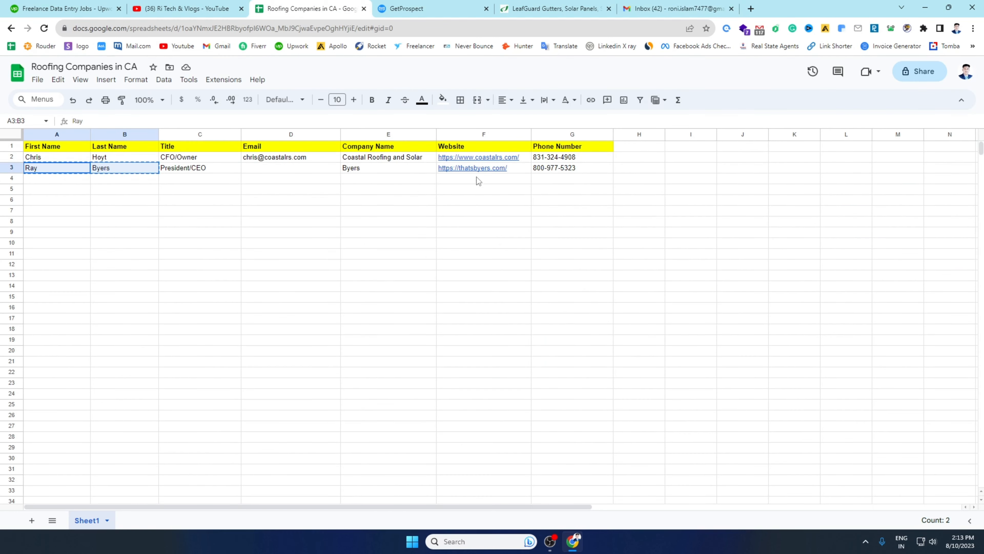
{"action": "left_click", "coordinate": [480, 168]}
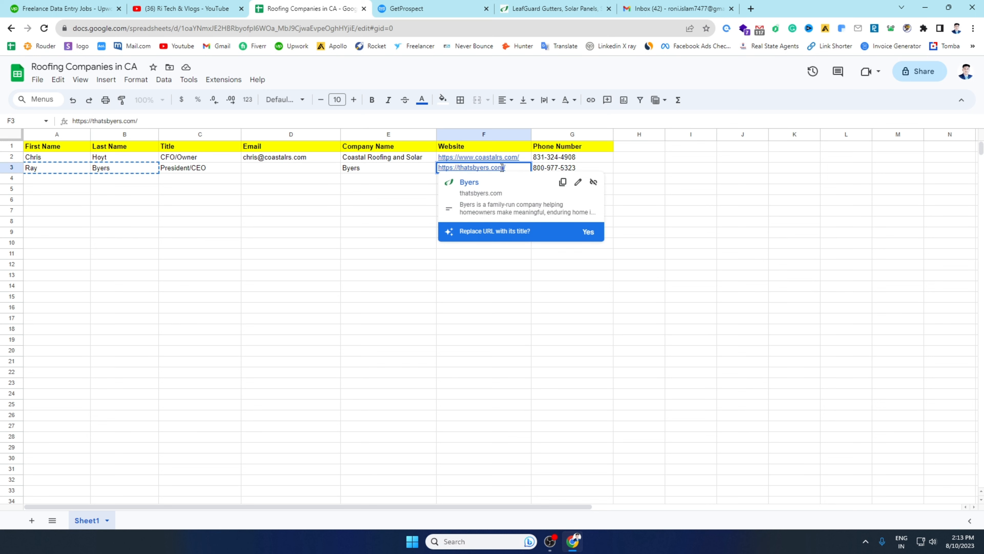
{"action": "left_click", "coordinate": [479, 166]}
{"action": "left_click_drag", "start_coordinate": [502, 167], "coordinate": [463, 171]}
{"action": "right_click", "coordinate": [464, 168]}
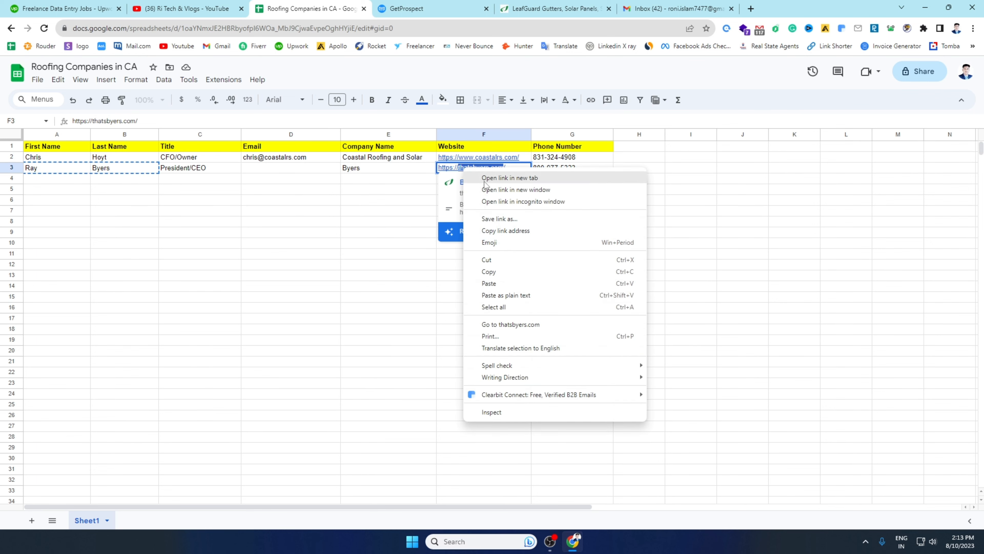
{"action": "left_click", "coordinate": [489, 270]}
{"action": "left_click", "coordinate": [639, 9]}
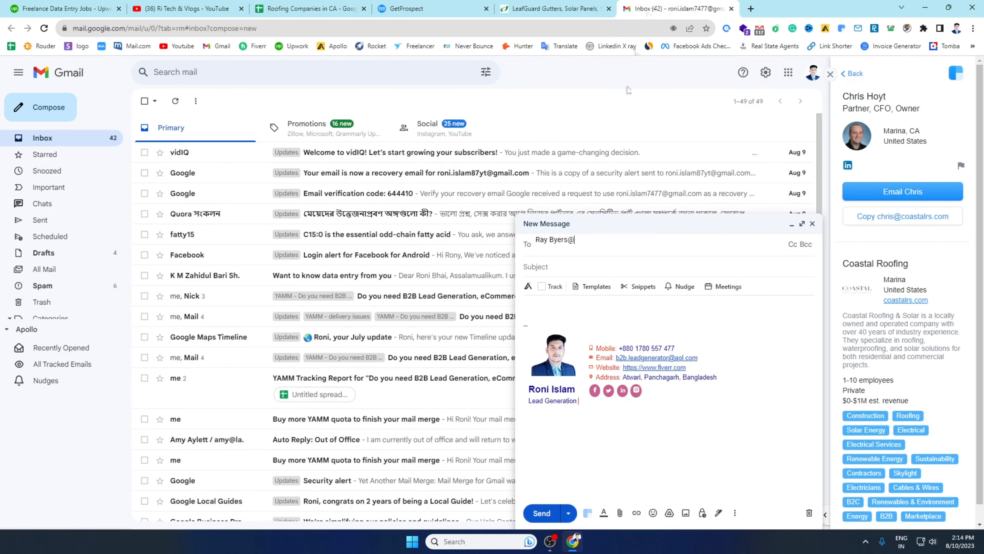
{"action": "right_click", "coordinate": [585, 242]}
{"action": "left_click", "coordinate": [608, 321]}
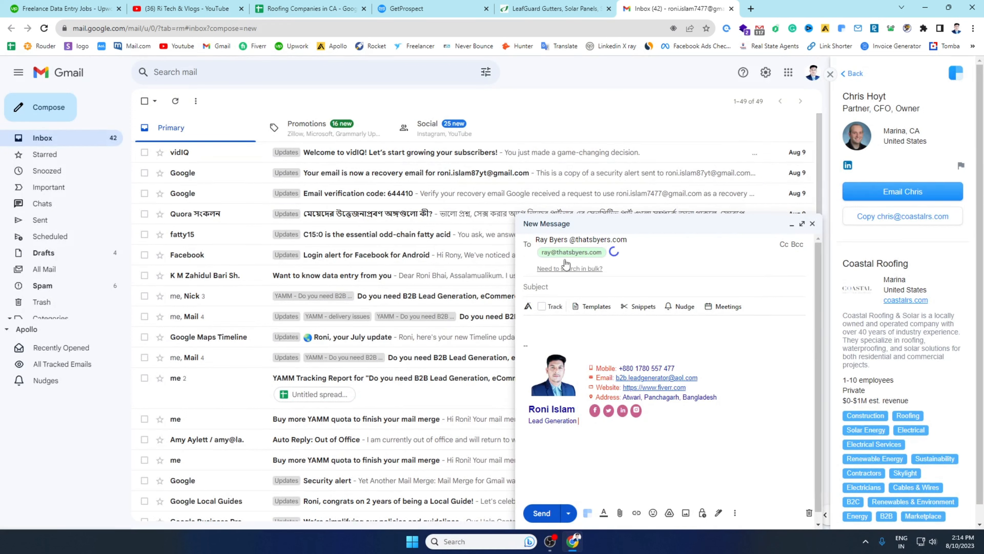
Step: Copy the email address found for the lead in Gmail into cell D3 of the lead list
{"action": "mouse_move", "coordinate": [572, 256]}
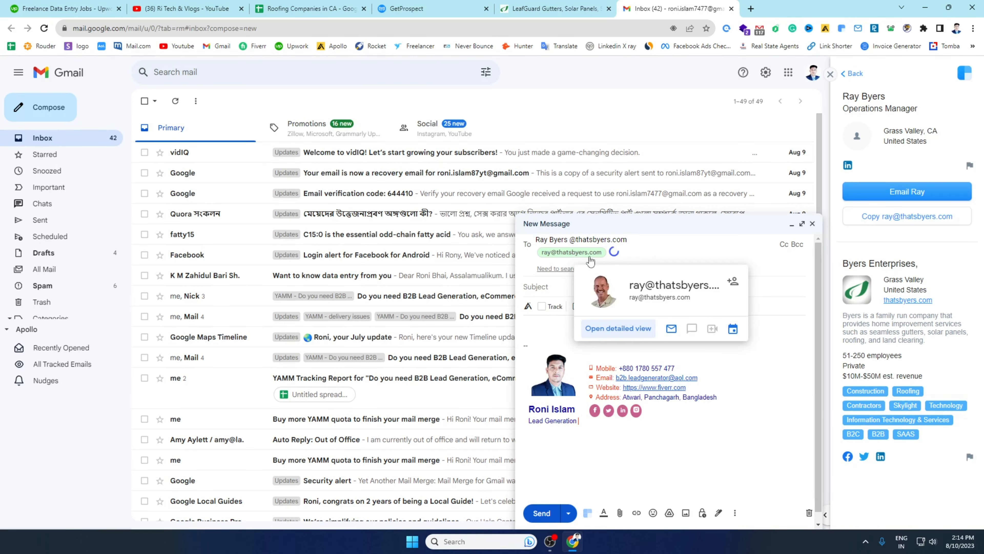
{"action": "left_click", "coordinate": [697, 298]}
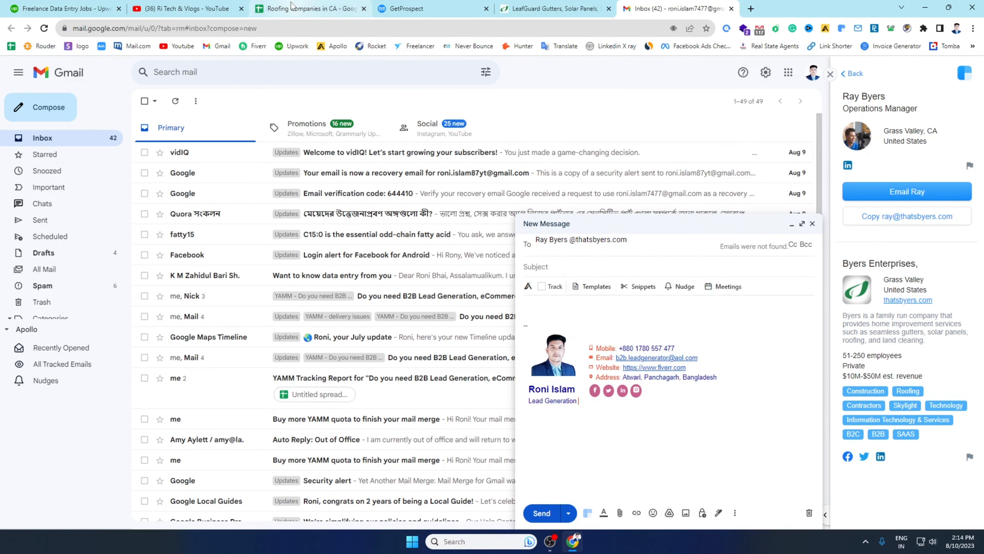
{"action": "left_click", "coordinate": [307, 8]}
{"action": "left_click", "coordinate": [275, 171]}
{"action": "right_click", "coordinate": [274, 171]}
{"action": "left_click", "coordinate": [294, 250]}
{"action": "left_click", "coordinate": [286, 243]}
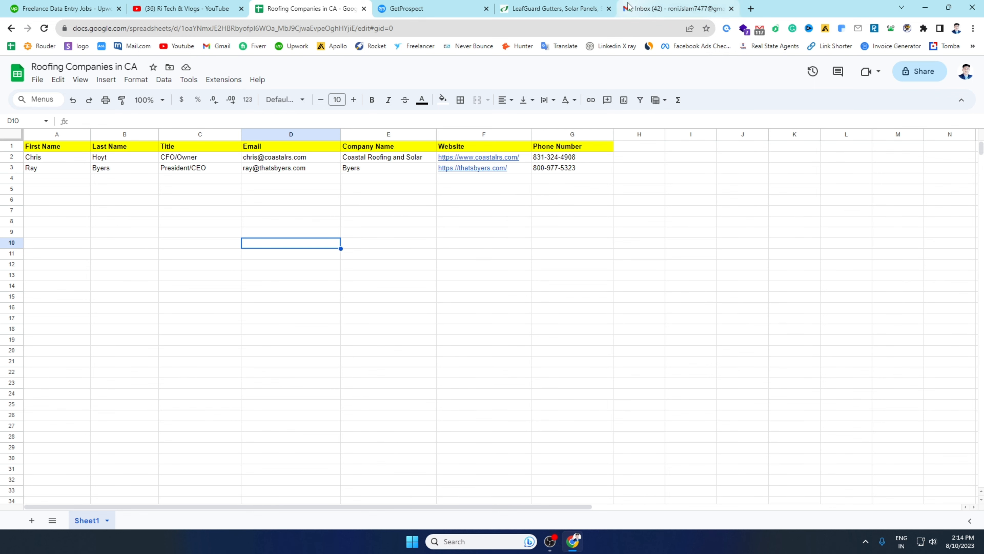
Step: Close the LeafGuard website and open the IQV Construction & Roofing co-owner's profile in GetProspect
{"action": "left_click", "coordinate": [609, 9]}
{"action": "left_click", "coordinate": [411, 9]}
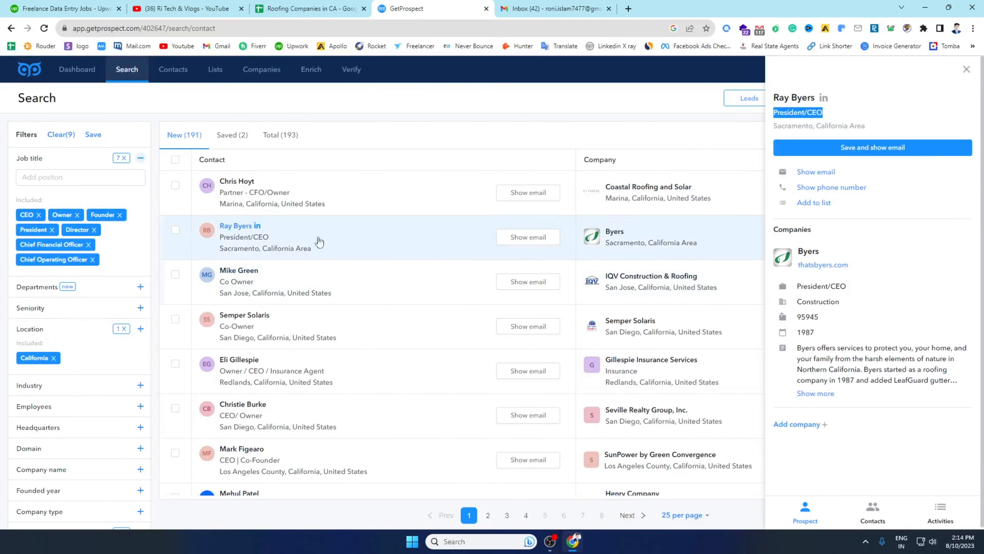
{"action": "left_click", "coordinate": [283, 279]}
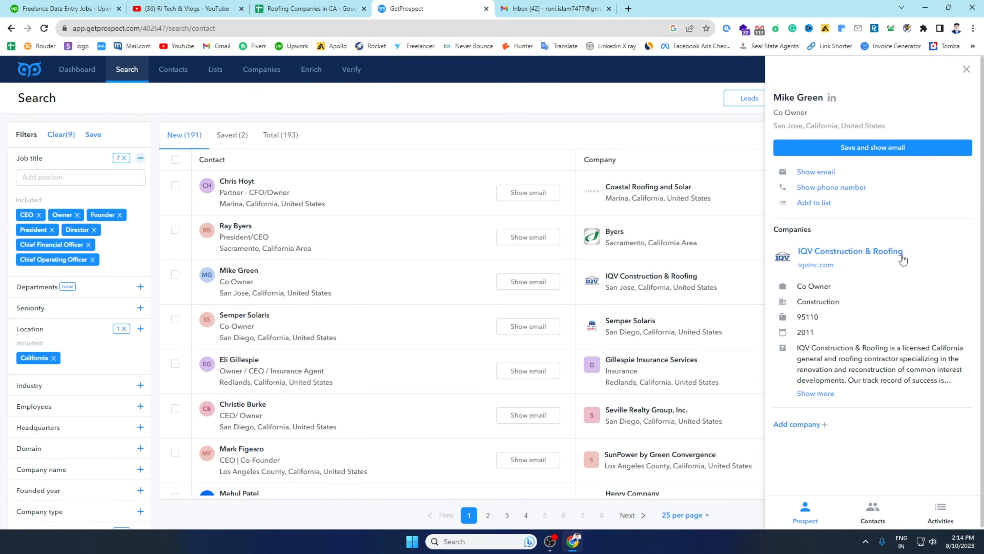
Step: Copy the company name IQV Construction & Roofing from the lead's GetProspect profile into cell E4 of the lead list
{"action": "left_click_drag", "start_coordinate": [907, 252], "coordinate": [797, 251]}
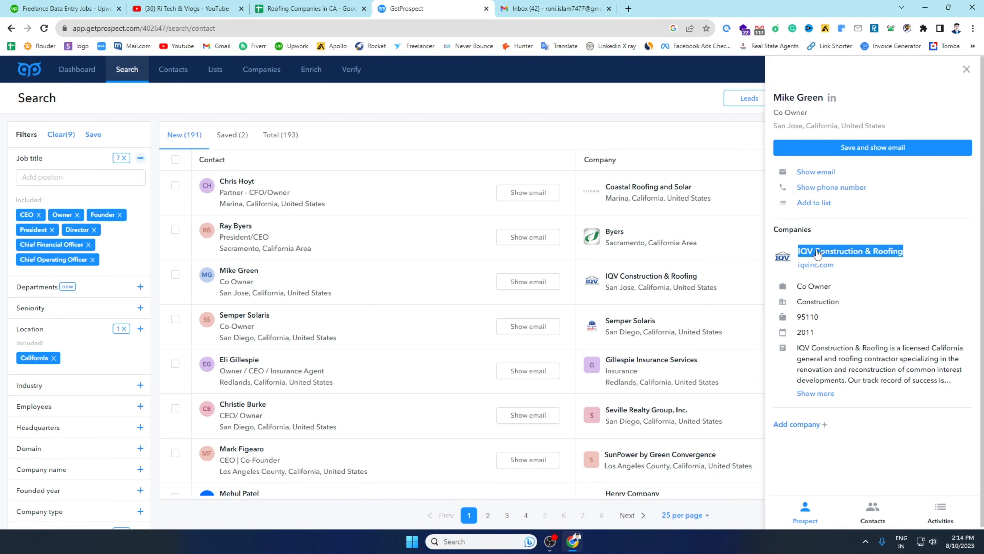
{"action": "left_click", "coordinate": [321, 8]}
{"action": "left_click", "coordinate": [391, 179]}
{"action": "right_click", "coordinate": [391, 180]}
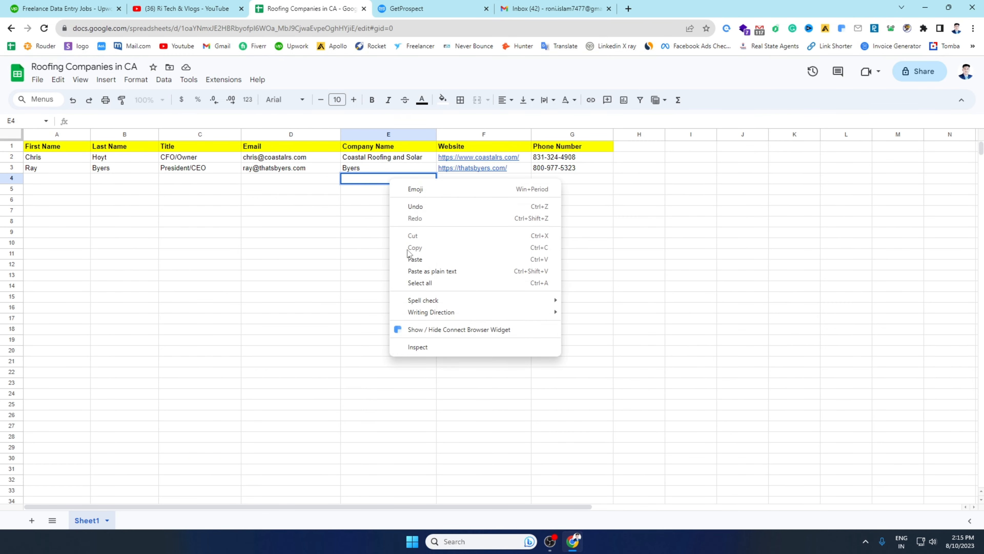
{"action": "left_click", "coordinate": [407, 257]}
{"action": "left_click", "coordinate": [405, 262]}
Step: Open the company website iqvinc.com from the lead's GetProspect profile in a new browser tab
{"action": "left_click", "coordinate": [431, 9]}
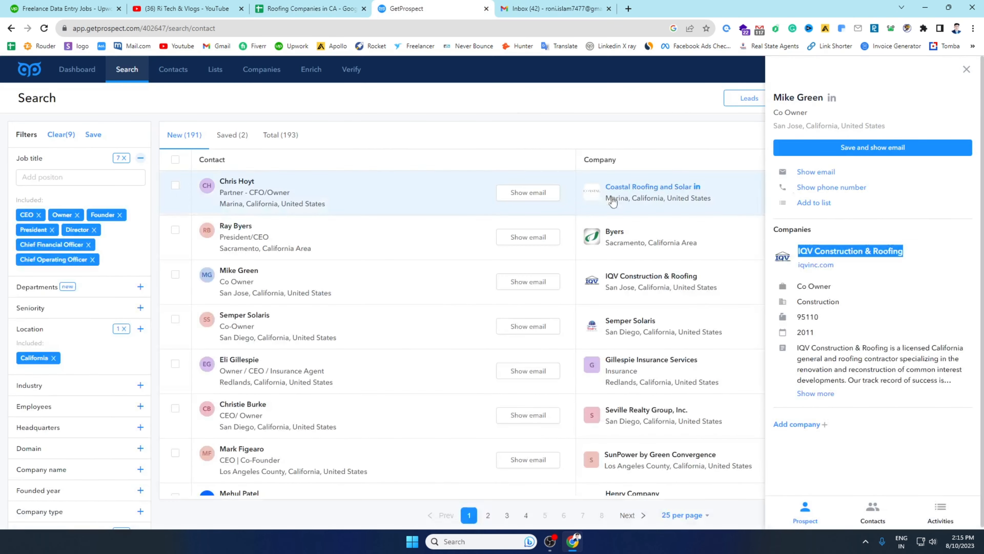
{"action": "right_click", "coordinate": [810, 270]}
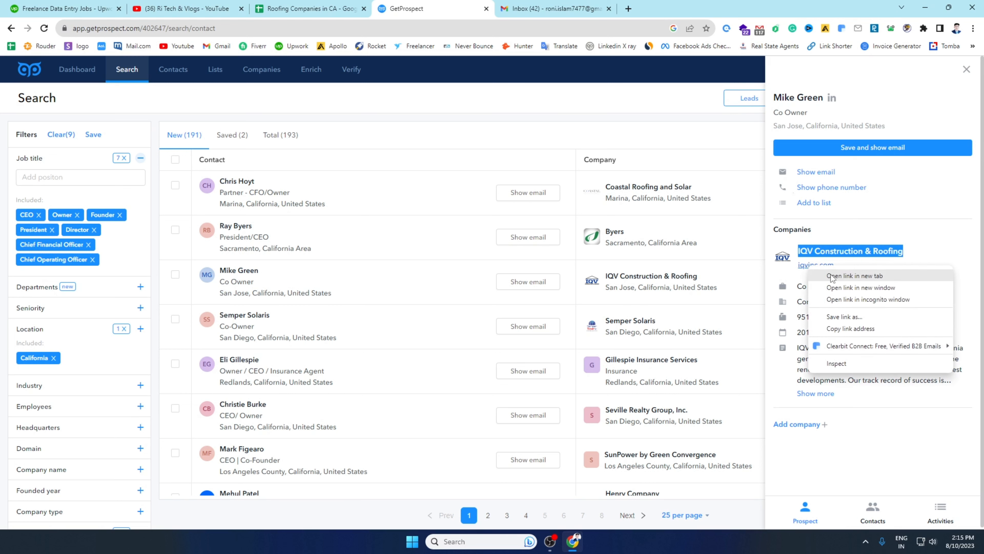
{"action": "left_click", "coordinate": [824, 277]}
{"action": "left_click", "coordinate": [559, 5]}
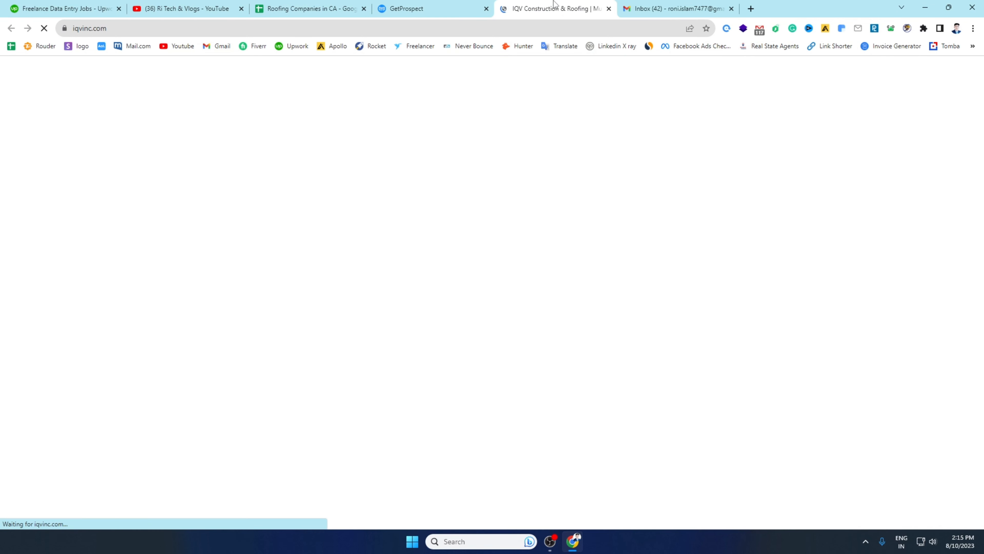
Step: Copy the iqvinc.com website address into cell F4 of the lead list
{"action": "right_click", "coordinate": [125, 29]}
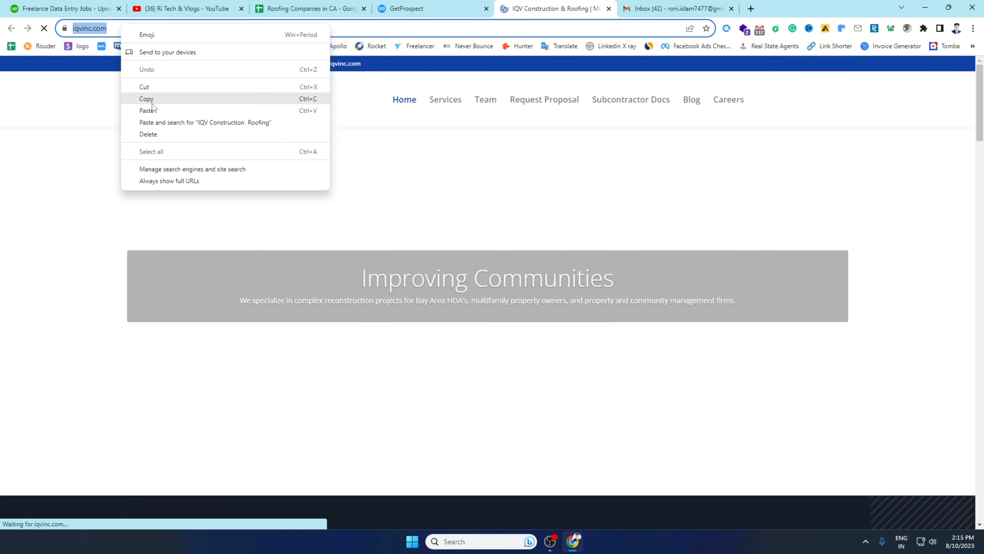
{"action": "left_click", "coordinate": [151, 100]}
{"action": "left_click", "coordinate": [281, 4]}
{"action": "double_click", "coordinate": [464, 180]}
{"action": "right_click", "coordinate": [466, 180]}
{"action": "left_click", "coordinate": [495, 258]}
{"action": "left_click", "coordinate": [466, 254]}
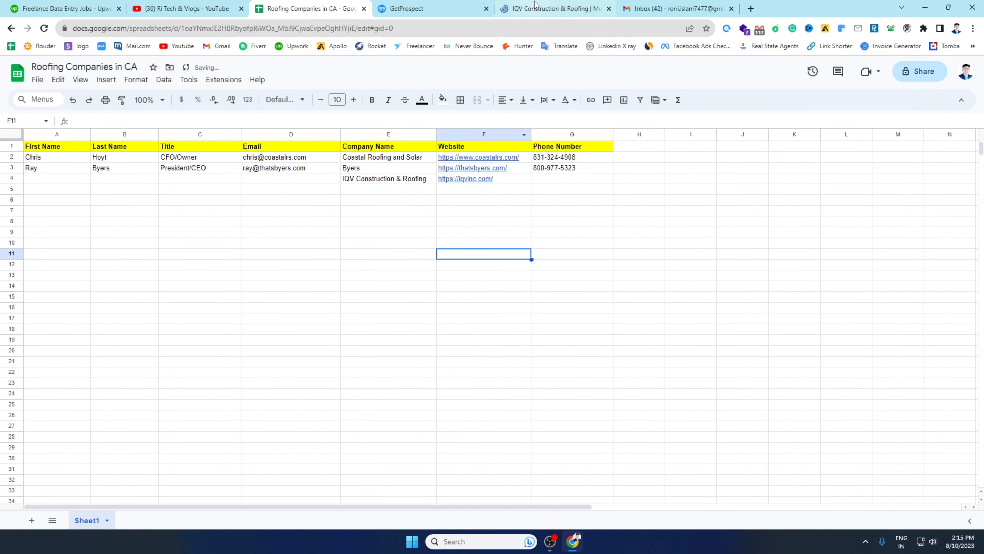
Step: Find the company's phone number in the contact details on the IQV website and copy it into cell G4 of the lead list
{"action": "left_click", "coordinate": [544, 8]}
{"action": "scroll", "coordinate": [983, 155], "scroll_direction": "down", "scroll_amount": 15}
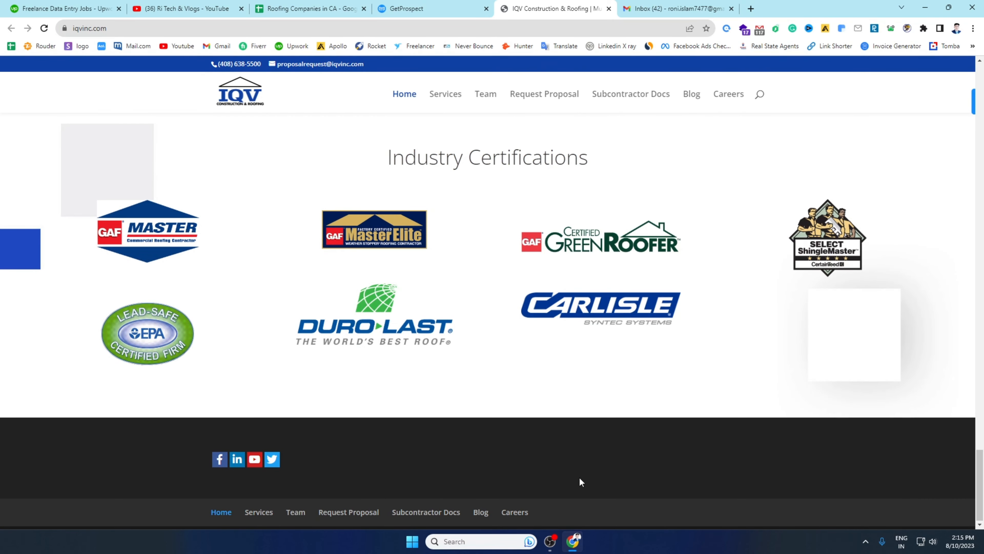
{"action": "scroll", "coordinate": [694, 271], "scroll_direction": "up", "scroll_amount": 10}
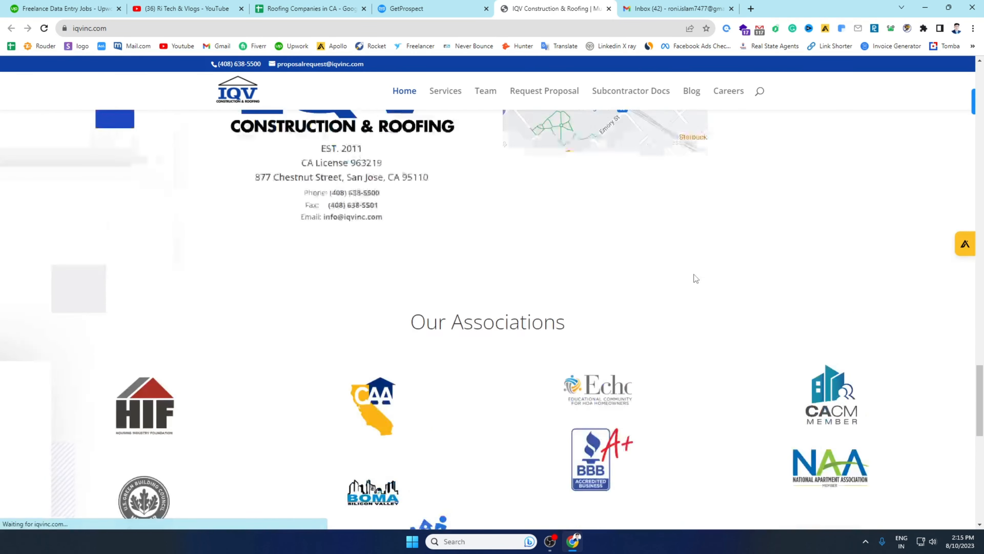
{"action": "scroll", "coordinate": [694, 287], "scroll_direction": "down", "scroll_amount": 5}
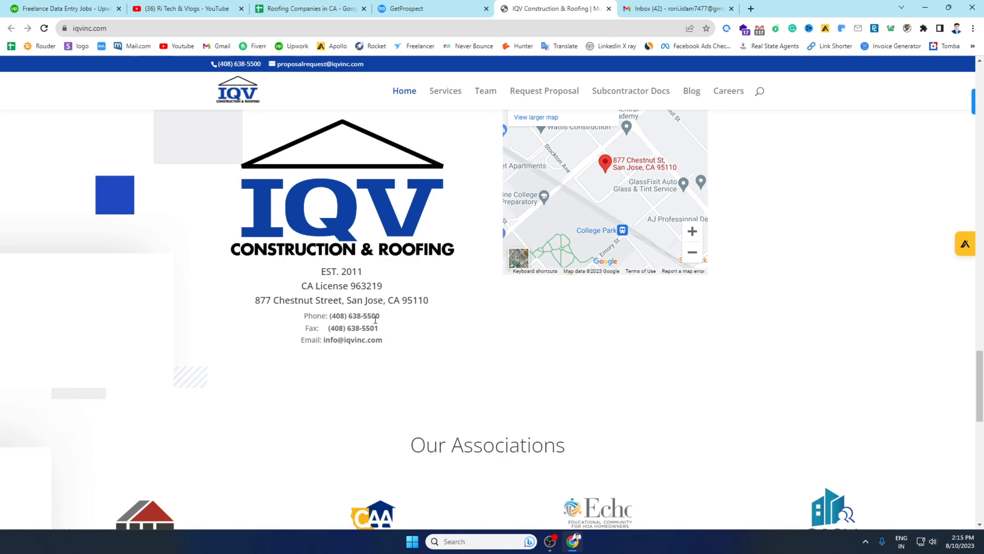
{"action": "left_click_drag", "start_coordinate": [369, 313], "coordinate": [331, 318]}
{"action": "right_click", "coordinate": [340, 318]}
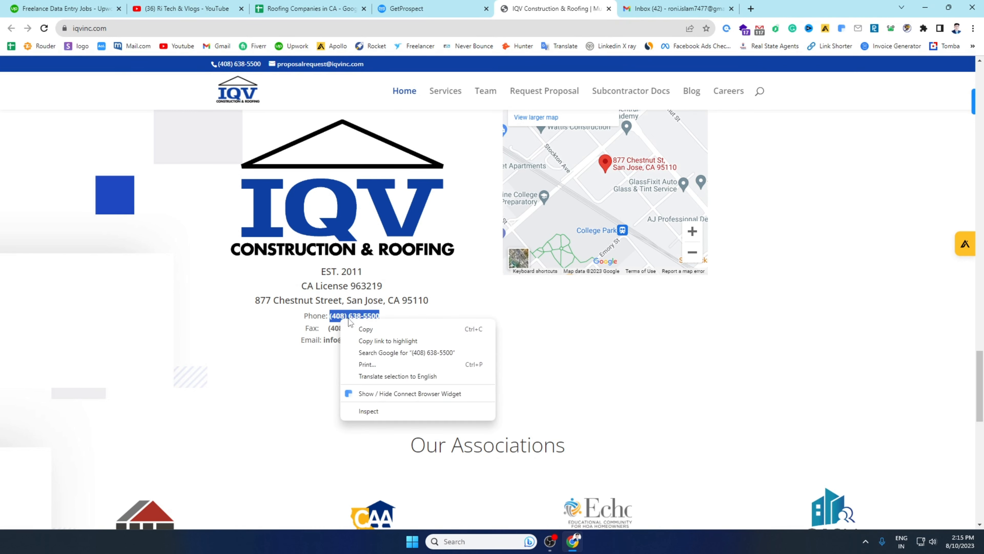
{"action": "left_click", "coordinate": [363, 326]}
{"action": "left_click", "coordinate": [309, 9]}
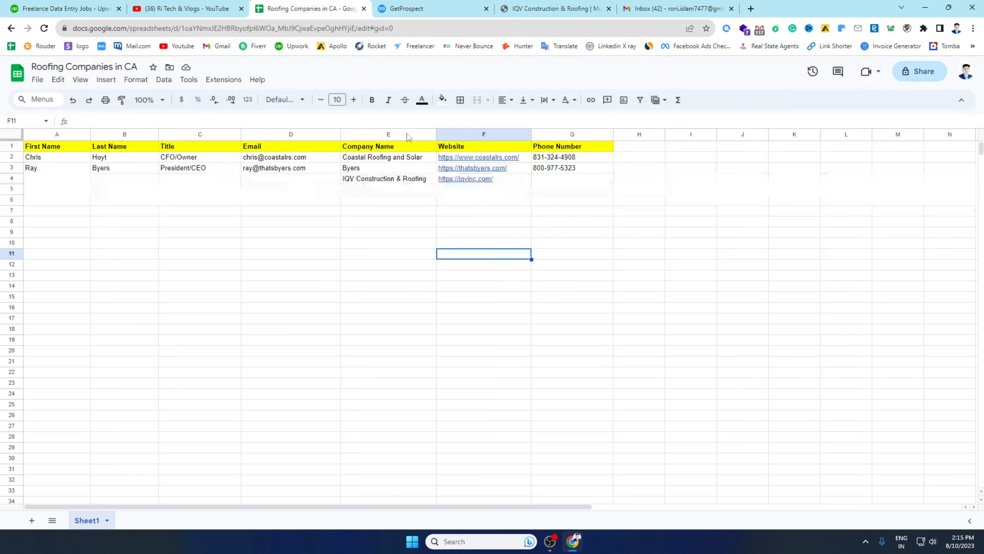
{"action": "double_click", "coordinate": [549, 180]}
{"action": "right_click", "coordinate": [549, 181]}
{"action": "left_click", "coordinate": [577, 264]}
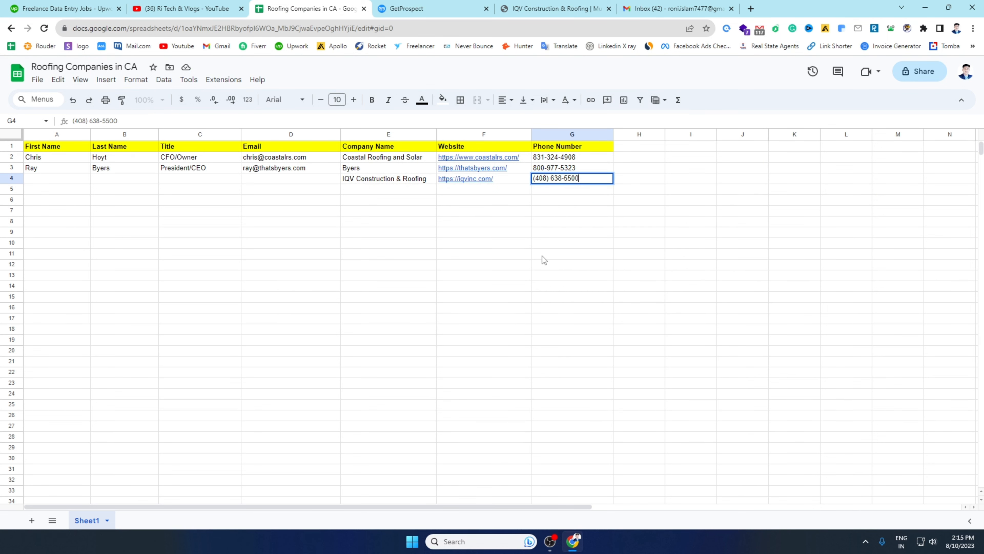
{"action": "left_click", "coordinate": [543, 255]}
Step: Copy the IQV lead's full name from GetProspect into cell A4 of the lead list
{"action": "left_click_drag", "start_coordinate": [76, 178], "coordinate": [265, 180]}
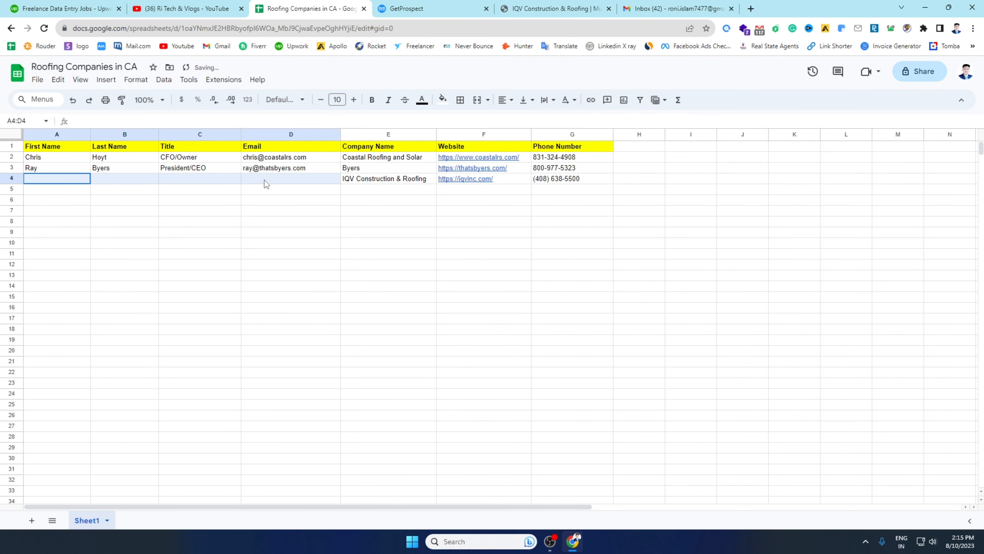
{"action": "left_click", "coordinate": [411, 9]}
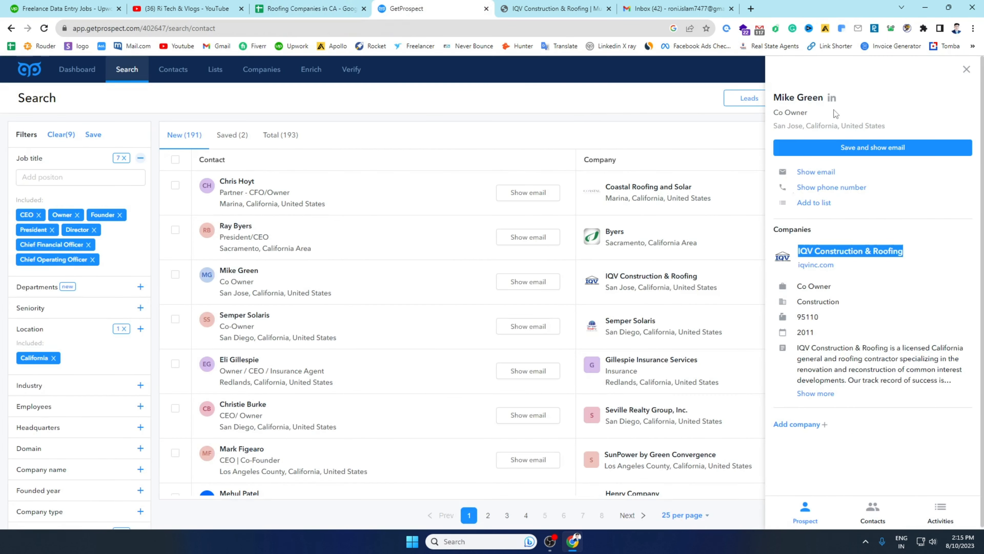
{"action": "left_click_drag", "start_coordinate": [775, 96], "coordinate": [822, 97]}
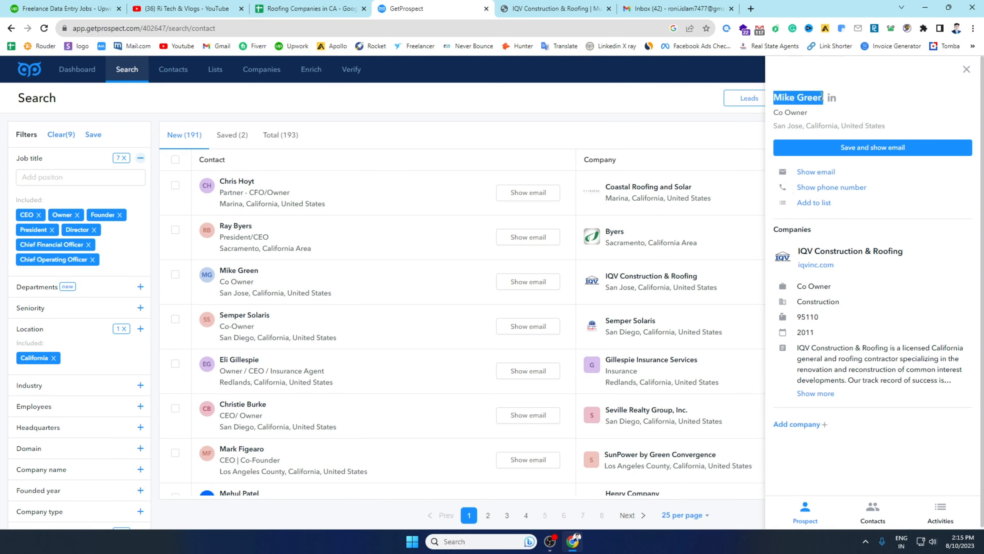
{"action": "right_click", "coordinate": [815, 99]}
{"action": "left_click", "coordinate": [818, 109]}
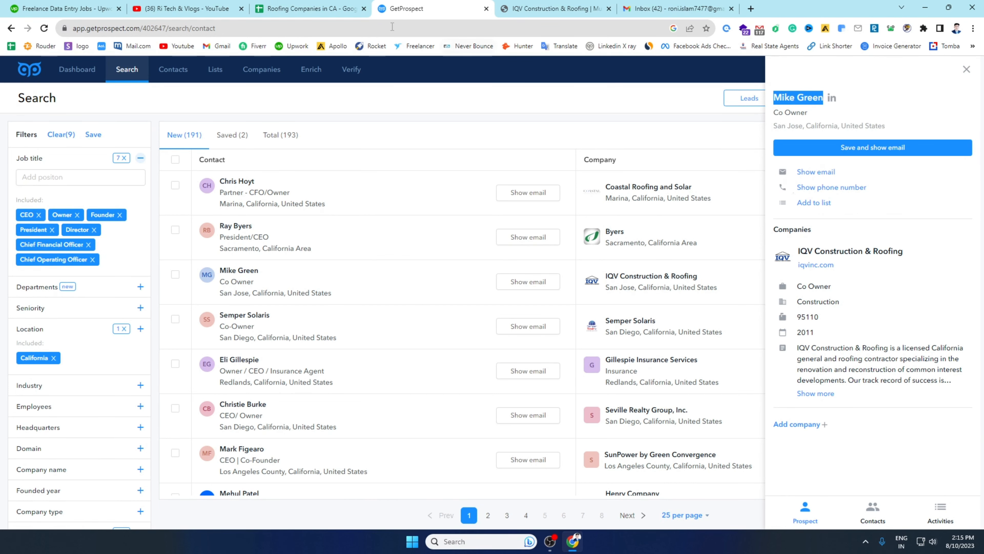
{"action": "left_click", "coordinate": [306, 8]}
{"action": "double_click", "coordinate": [39, 177]}
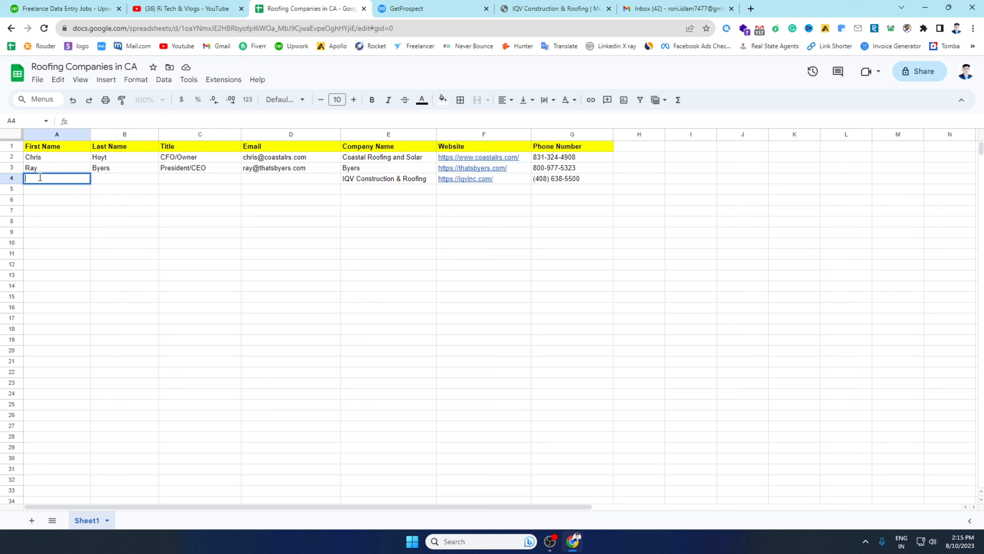
{"action": "right_click", "coordinate": [39, 177]}
{"action": "left_click", "coordinate": [61, 260]}
Step: Cut the last name out of cell A4 and paste it into cell B4
{"action": "left_click_drag", "start_coordinate": [41, 178], "coordinate": [78, 179]}
{"action": "right_click", "coordinate": [53, 176]}
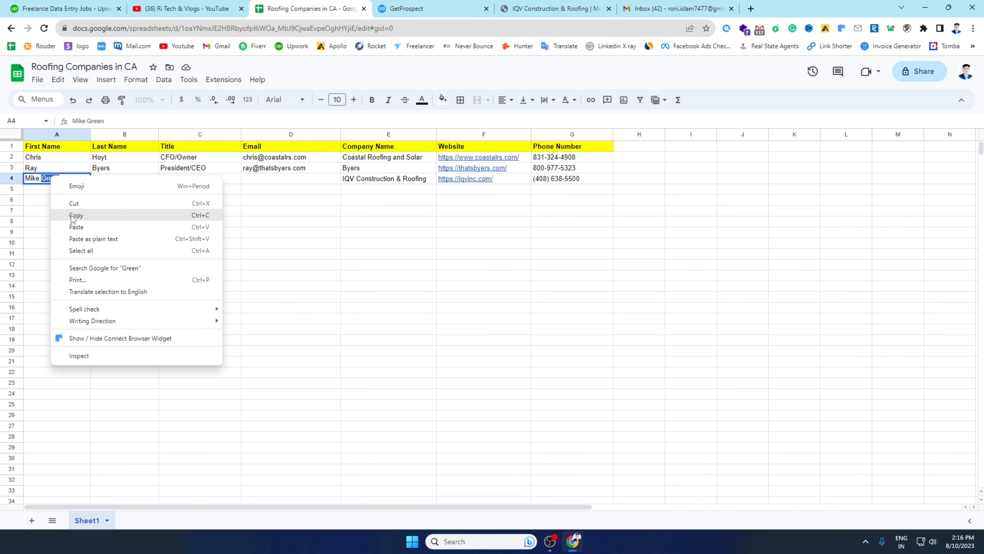
{"action": "left_click", "coordinate": [73, 203]}
{"action": "double_click", "coordinate": [122, 180]}
{"action": "right_click", "coordinate": [120, 179]}
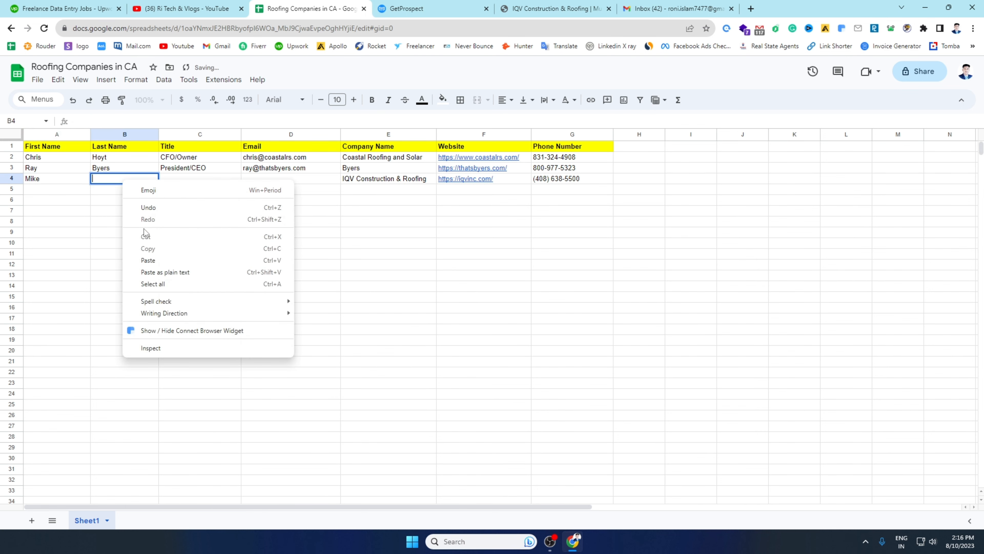
{"action": "left_click", "coordinate": [186, 261]}
{"action": "left_click", "coordinate": [124, 243]}
Step: Copy the lead's job title Co Owner from GetProspect into cell C4 of the lead list
{"action": "left_click", "coordinate": [167, 179]}
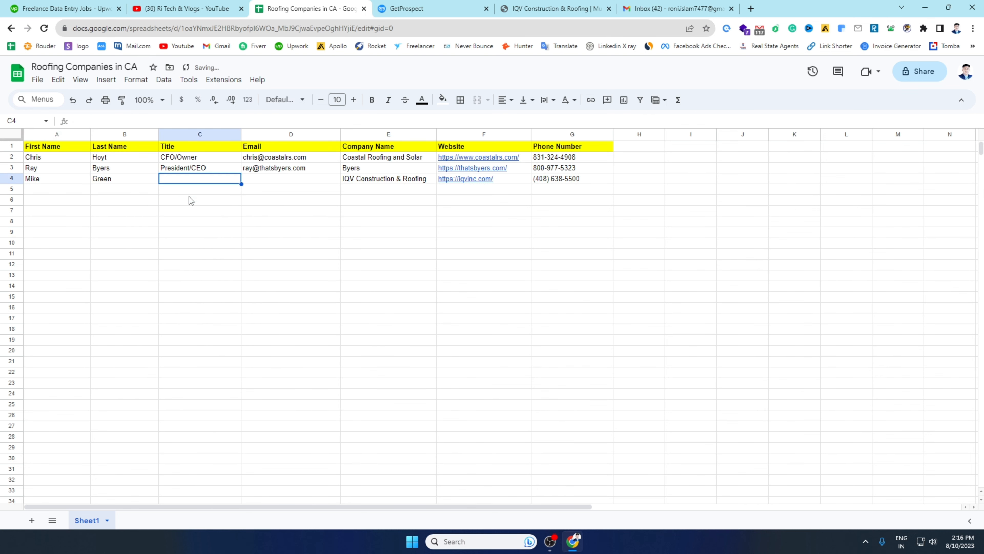
{"action": "left_click", "coordinate": [407, 9]}
{"action": "left_click_drag", "start_coordinate": [807, 113], "coordinate": [770, 114]}
{"action": "right_click", "coordinate": [788, 112]}
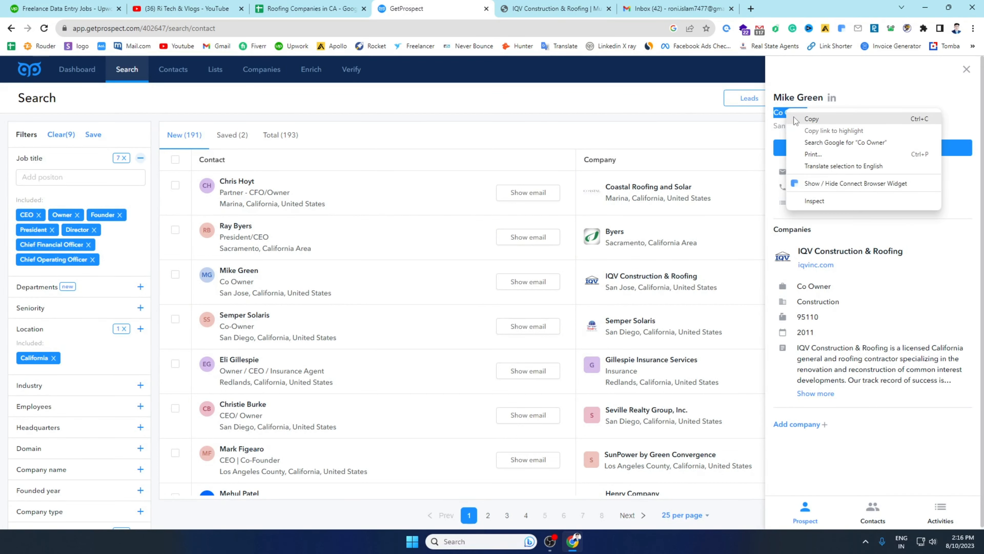
{"action": "left_click", "coordinate": [798, 118]}
{"action": "left_click", "coordinate": [306, 8]}
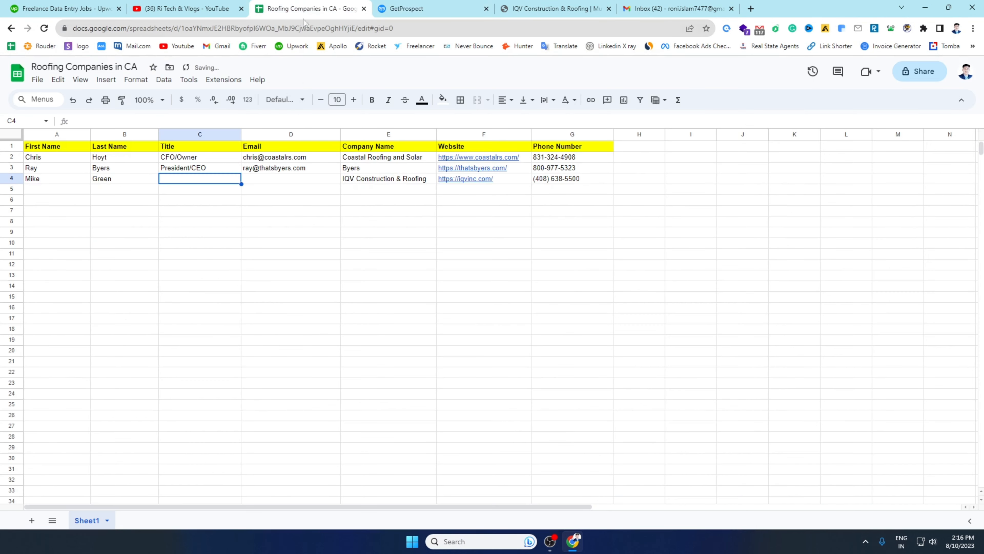
{"action": "double_click", "coordinate": [218, 182]}
{"action": "right_click", "coordinate": [219, 181]}
{"action": "left_click", "coordinate": [241, 262]}
{"action": "left_click", "coordinate": [194, 256]}
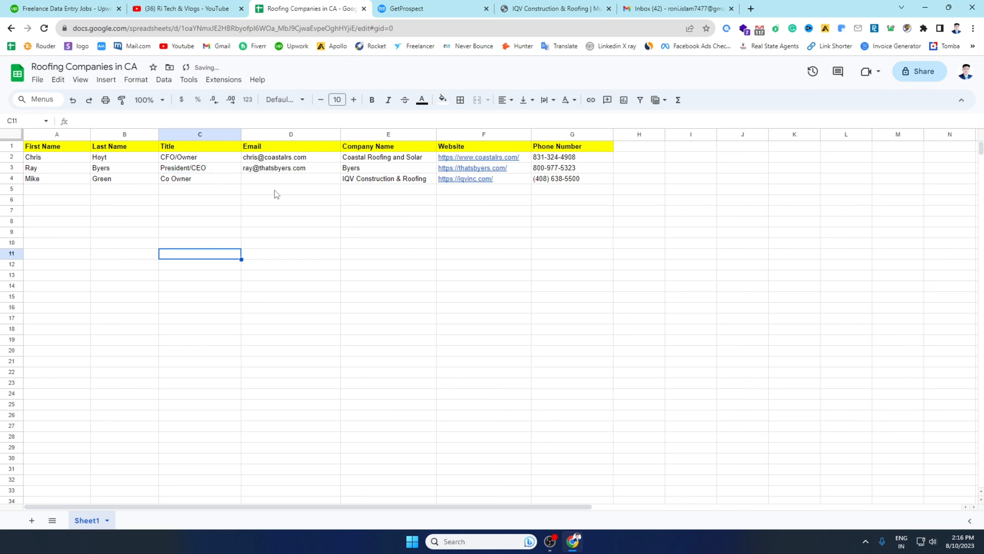
Step: Replace the recipient text in the Gmail message with the lead's first and last name copied from cells A4:B4
{"action": "left_click", "coordinate": [272, 181]}
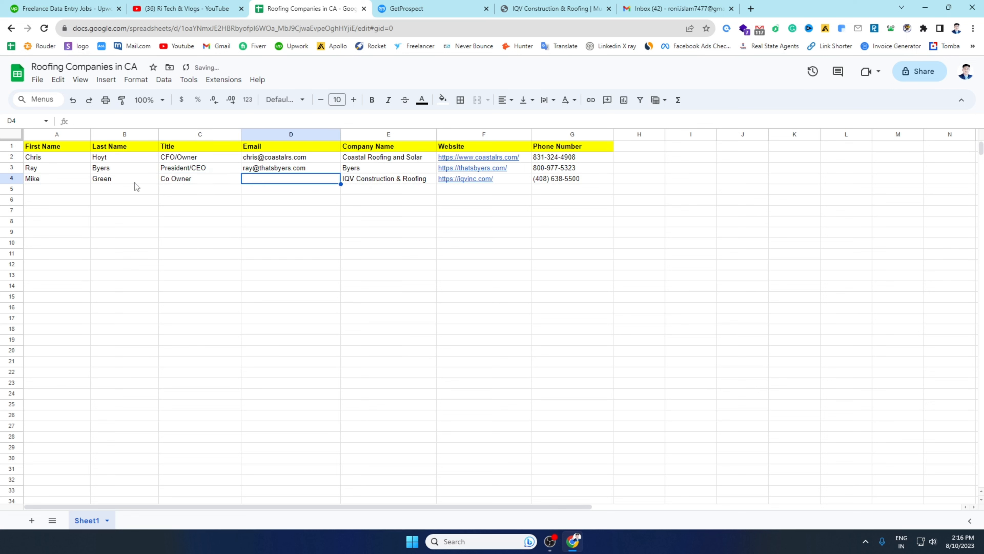
{"action": "left_click_drag", "start_coordinate": [68, 182], "coordinate": [117, 177]}
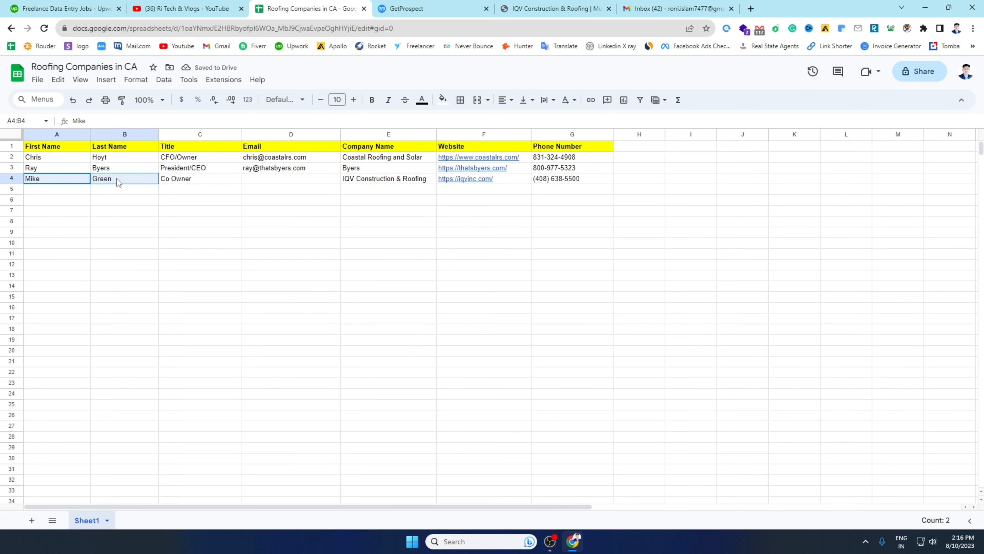
{"action": "right_click", "coordinate": [118, 179]}
{"action": "left_click", "coordinate": [131, 205]}
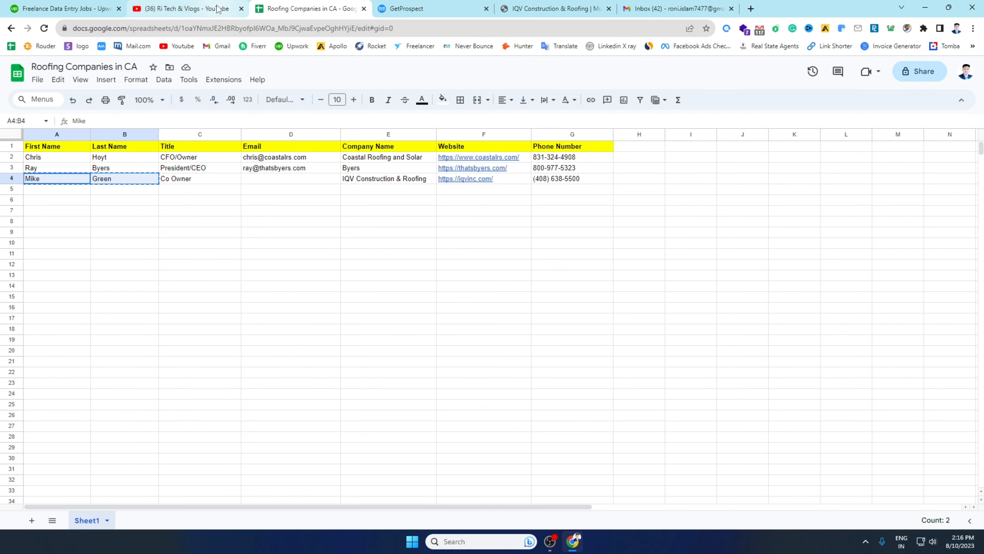
{"action": "left_click", "coordinate": [676, 9]}
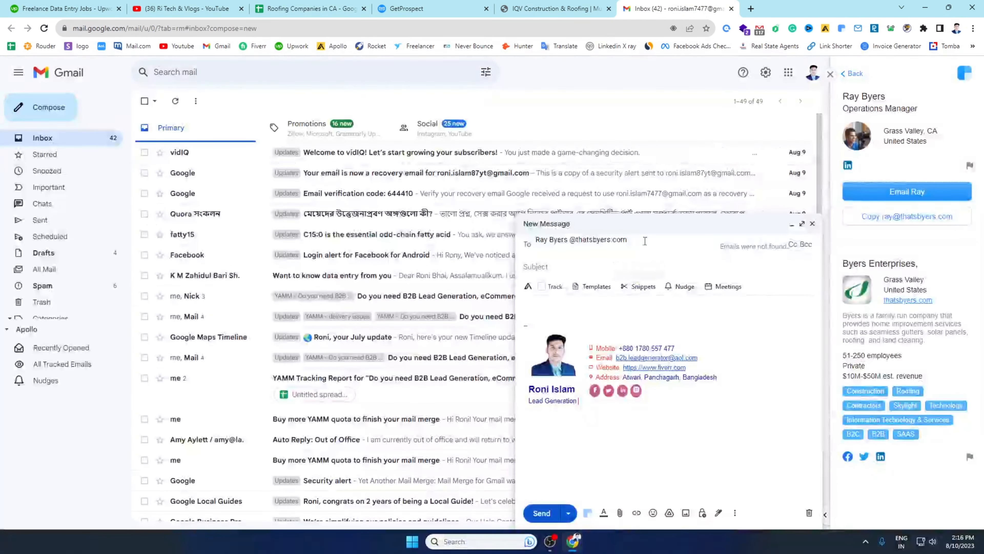
{"action": "left_click_drag", "start_coordinate": [644, 241], "coordinate": [515, 245]}
{"action": "right_click", "coordinate": [563, 243]}
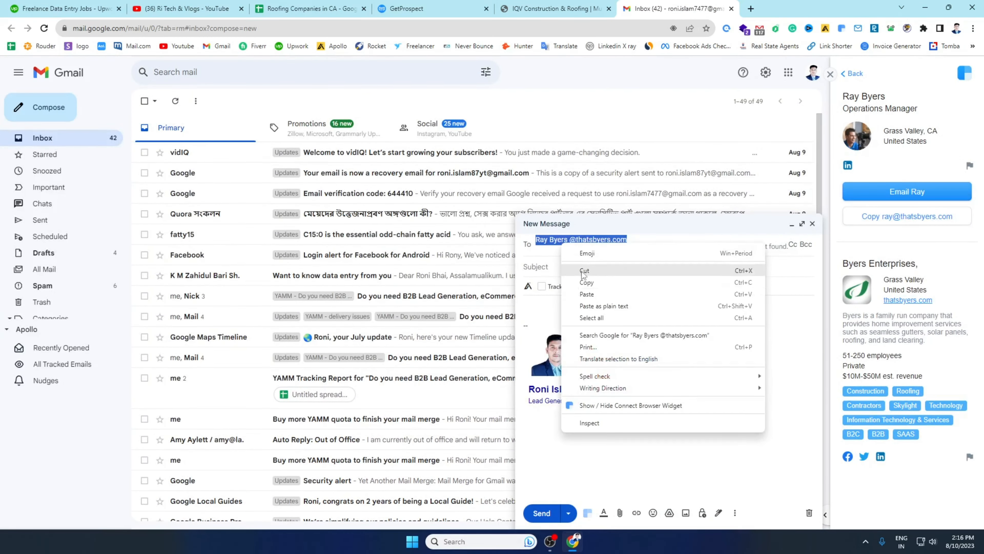
{"action": "left_click", "coordinate": [577, 291]}
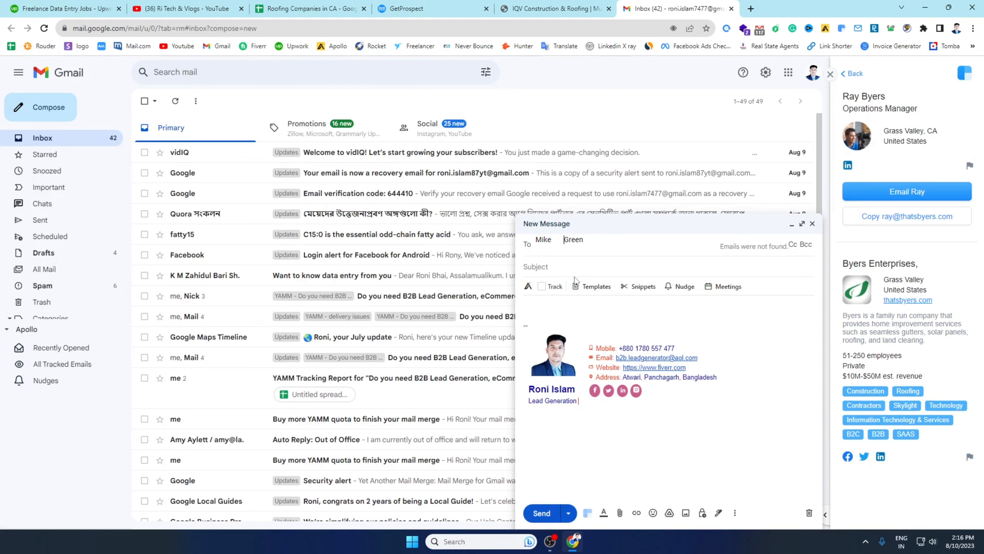
{"action": "key", "text": "BackSpace"}
{"action": "left_click", "coordinate": [306, 8]}
{"action": "double_click", "coordinate": [490, 178]}
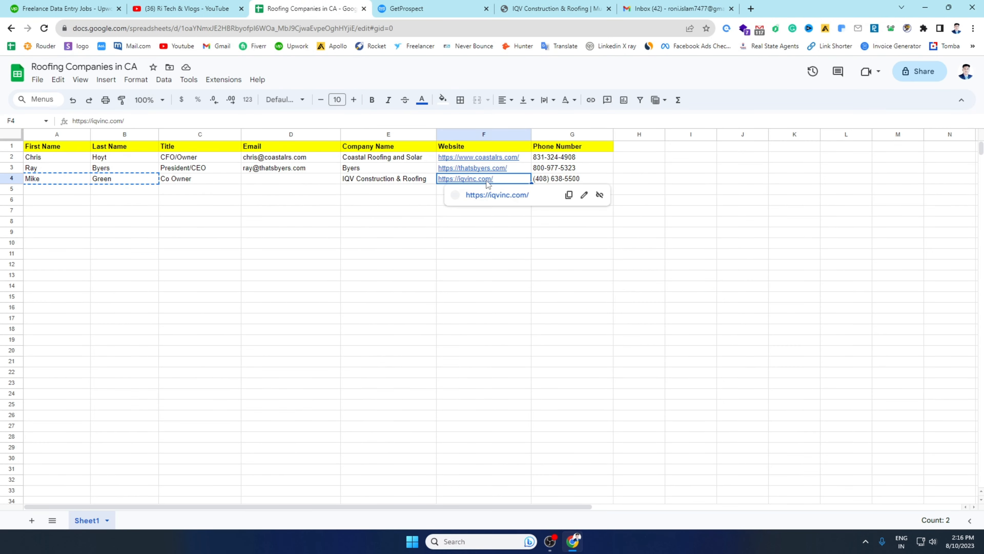
{"action": "left_click_drag", "start_coordinate": [492, 178], "coordinate": [459, 177]}
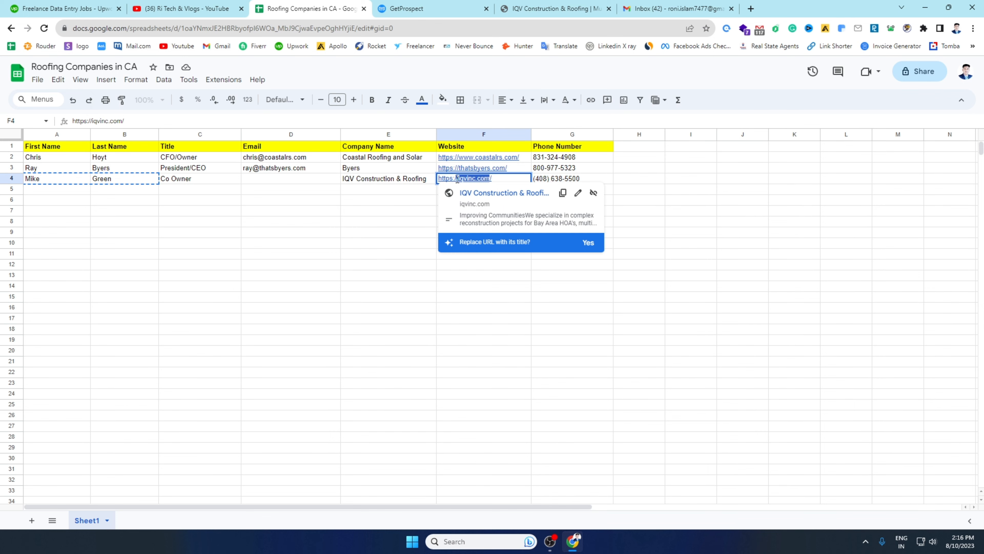
{"action": "right_click", "coordinate": [460, 181]}
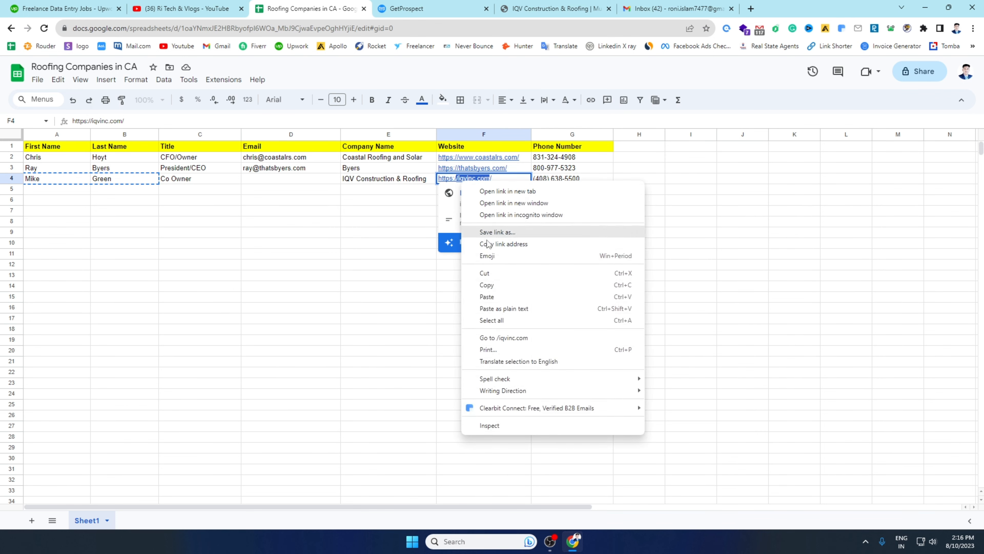
{"action": "left_click", "coordinate": [487, 286]}
{"action": "left_click", "coordinate": [640, 9]}
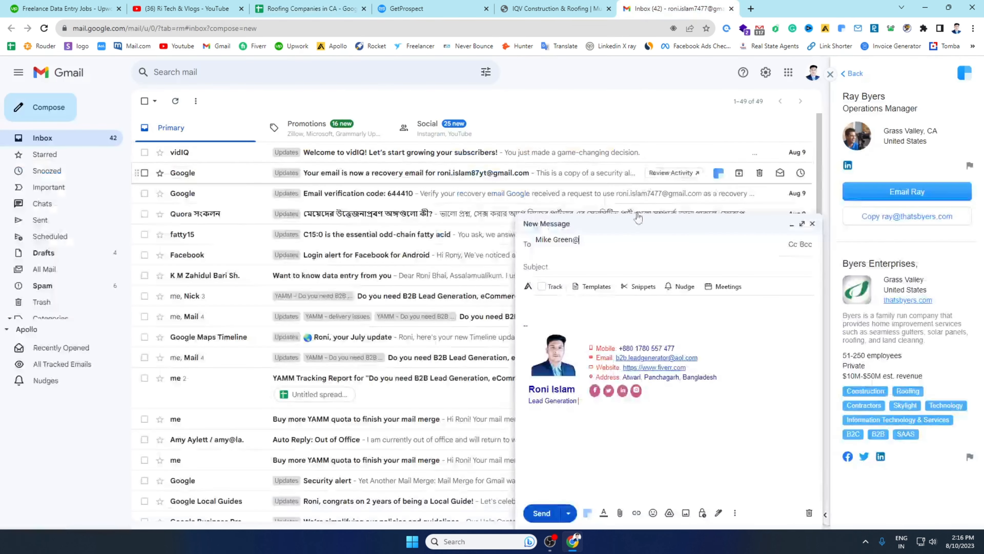
{"action": "right_click", "coordinate": [597, 240]}
{"action": "left_click", "coordinate": [617, 316]}
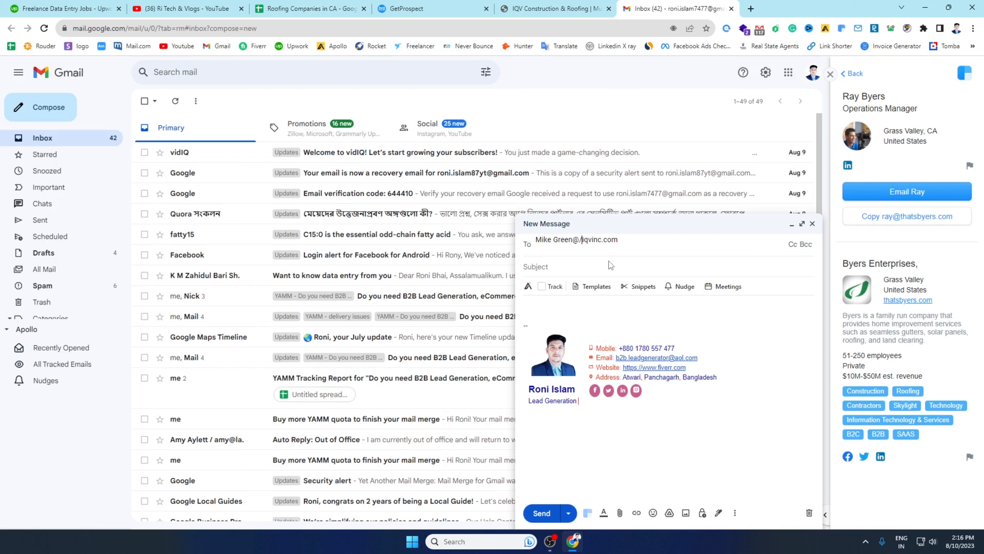
{"action": "left_click", "coordinate": [575, 241]}
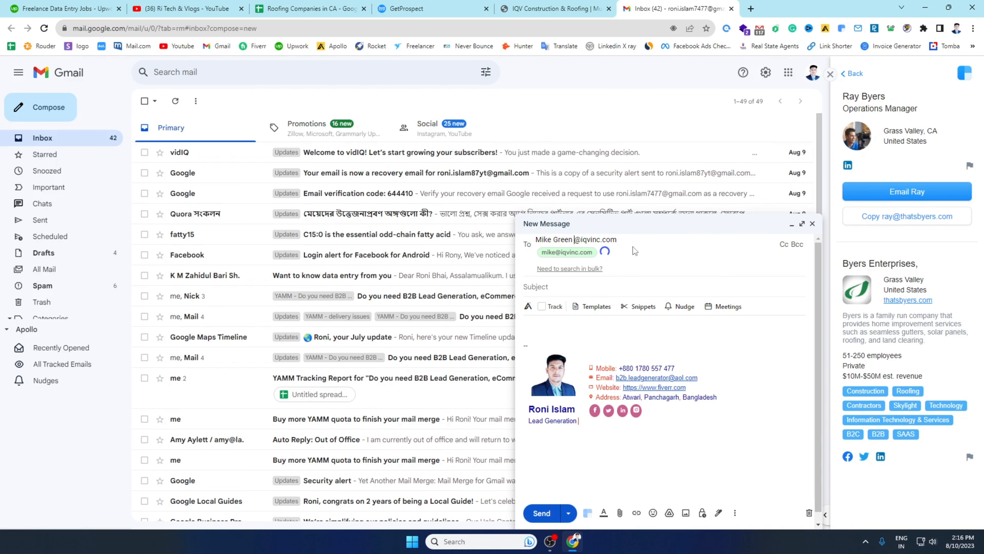
Step: Copy the email address found for the IQV lead in Gmail into cell D4 of the lead list
{"action": "mouse_move", "coordinate": [563, 257]}
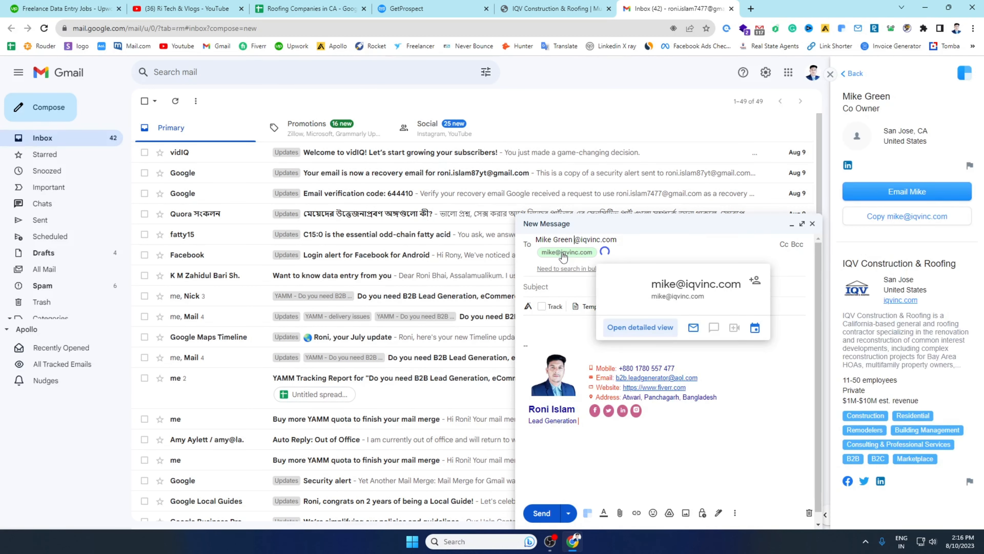
{"action": "left_click", "coordinate": [310, 9]}
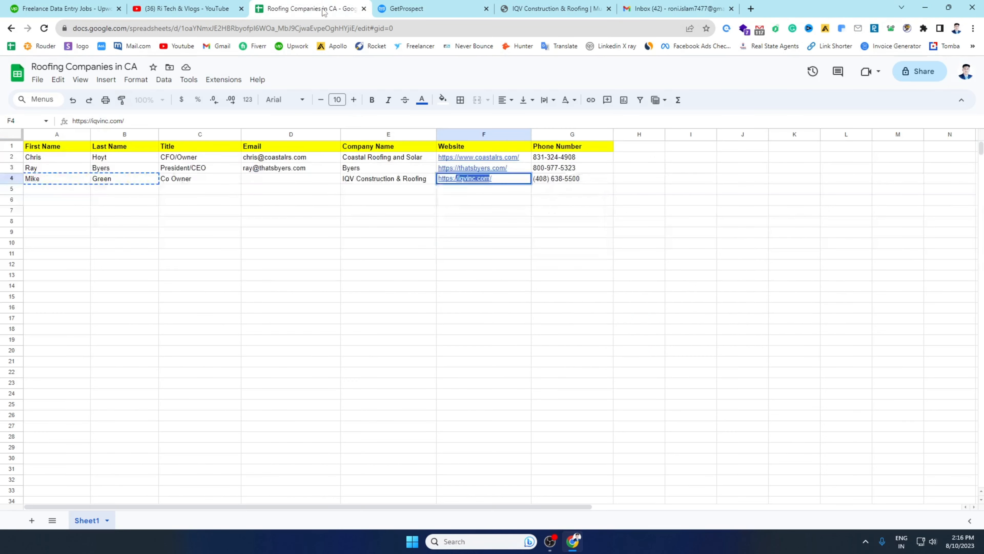
{"action": "double_click", "coordinate": [287, 180]}
{"action": "right_click", "coordinate": [287, 180]}
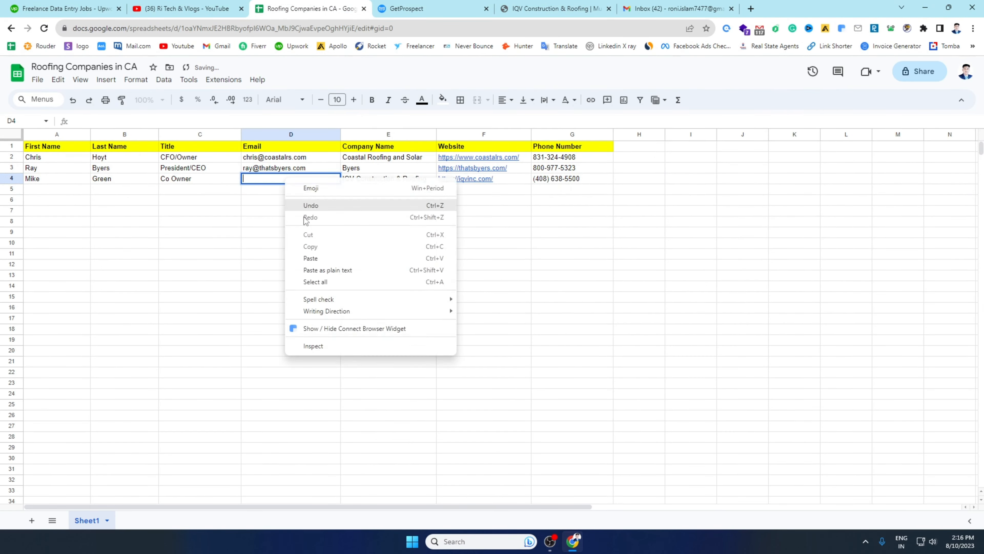
{"action": "left_click", "coordinate": [310, 258]}
{"action": "left_click", "coordinate": [410, 254]}
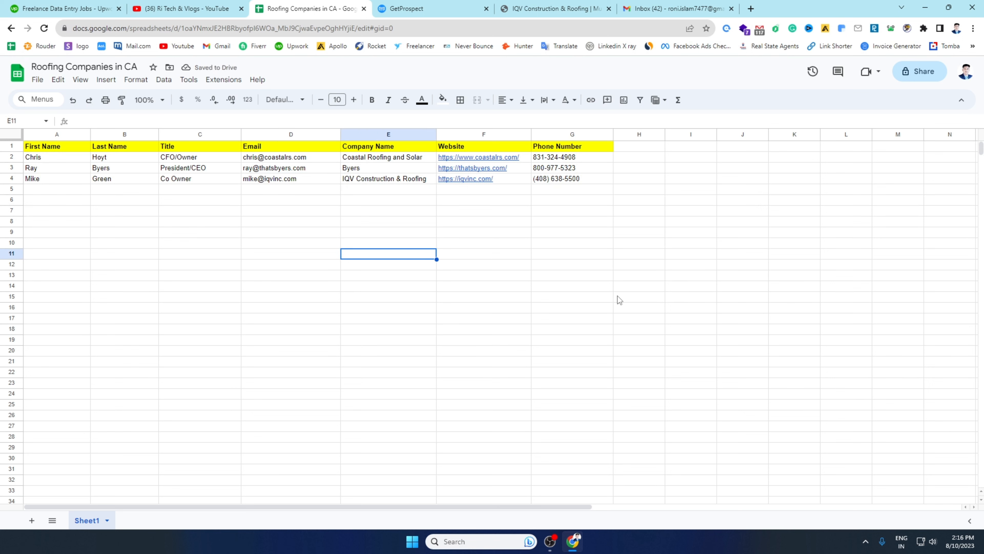
Step: Close the IQV lead's details in GetProspect and look through the remaining roofing leads in the search results
{"action": "left_click_drag", "start_coordinate": [646, 148], "coordinate": [58, 199]}
{"action": "left_click", "coordinate": [467, 3]}
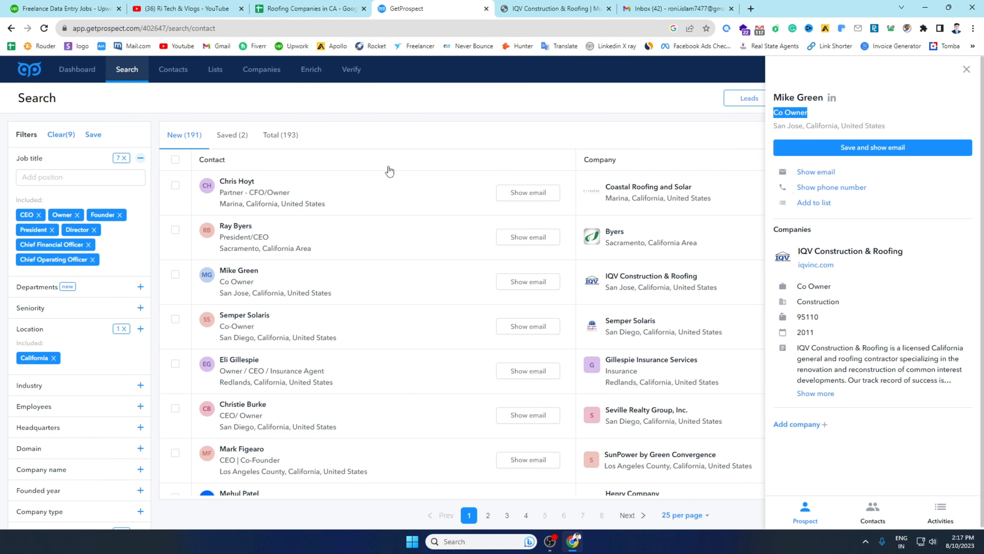
{"action": "left_click", "coordinate": [966, 69]}
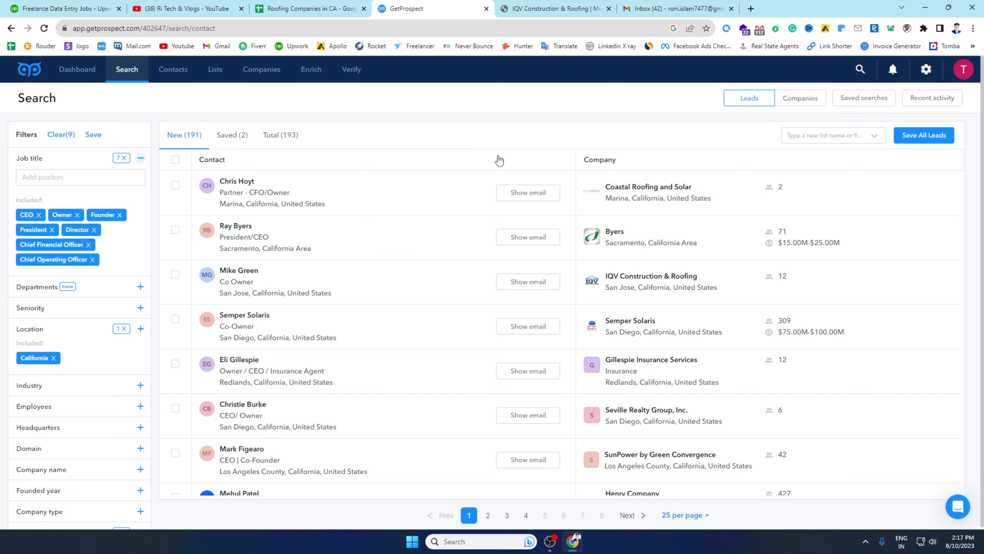
{"action": "scroll", "coordinate": [495, 191], "scroll_direction": "down", "scroll_amount": 5}
{"action": "scroll", "coordinate": [490, 206], "scroll_direction": "up", "scroll_amount": 5}
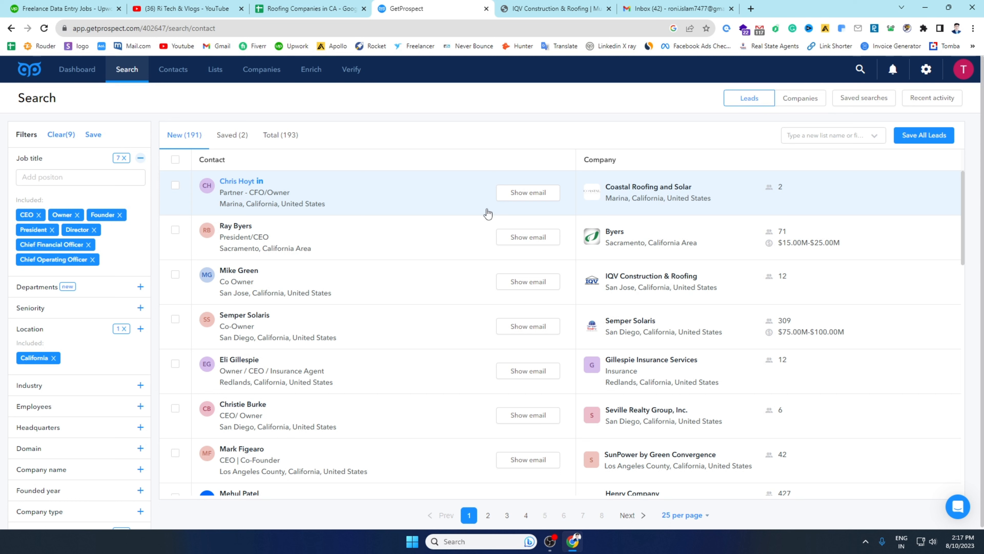
{"action": "scroll", "coordinate": [451, 250], "scroll_direction": "down", "scroll_amount": 8}
{"action": "scroll", "coordinate": [450, 252], "scroll_direction": "down", "scroll_amount": 6}
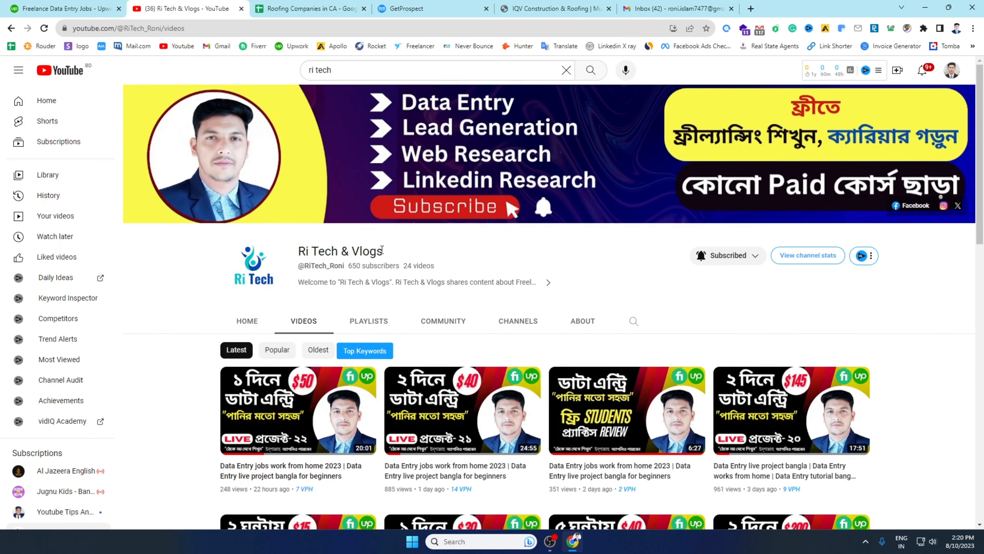
{"action": "left_click_drag", "start_coordinate": [387, 252], "coordinate": [299, 251]}
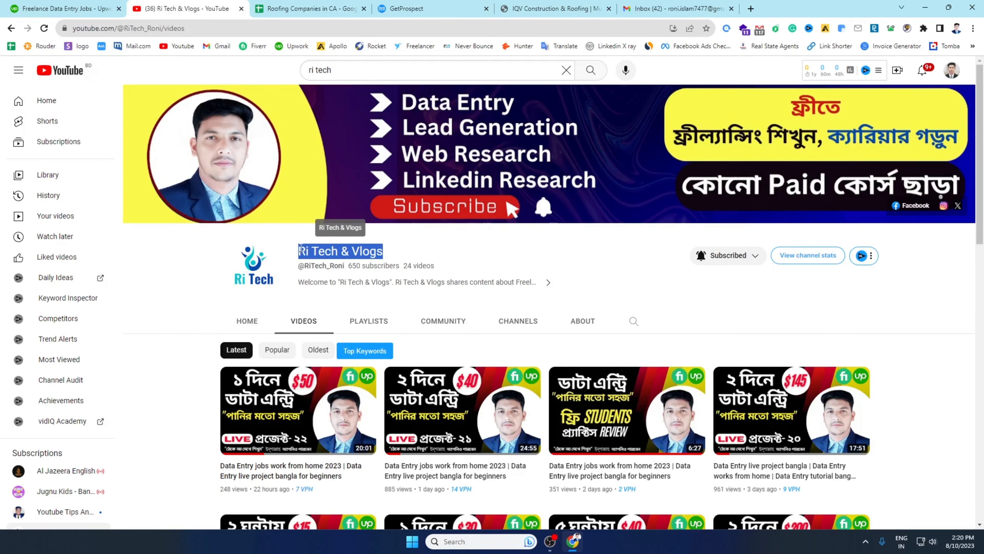
{"action": "left_click", "coordinate": [348, 267]}
{"action": "left_click_drag", "start_coordinate": [349, 269], "coordinate": [400, 268]}
{"action": "left_click", "coordinate": [354, 268]}
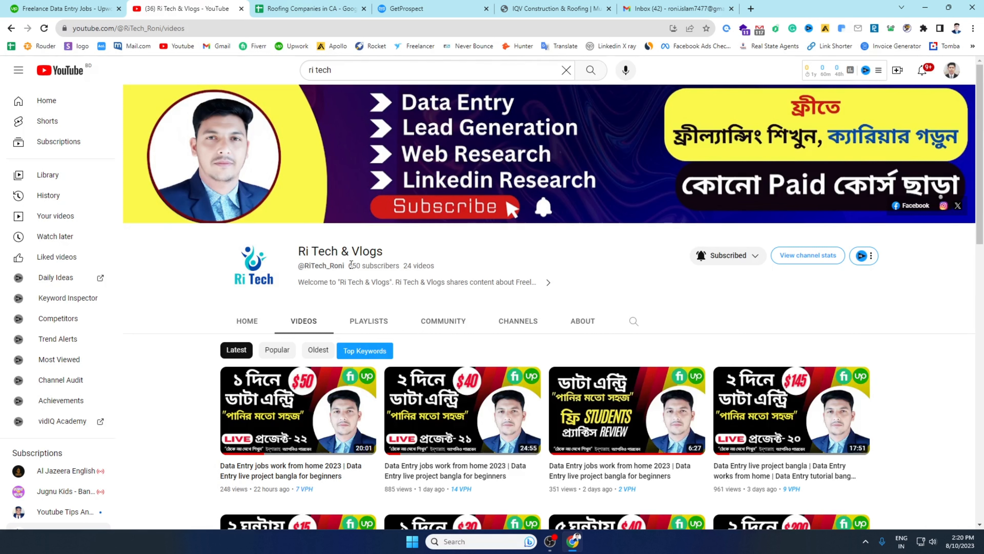
{"action": "left_click_drag", "start_coordinate": [349, 267], "coordinate": [401, 269]}
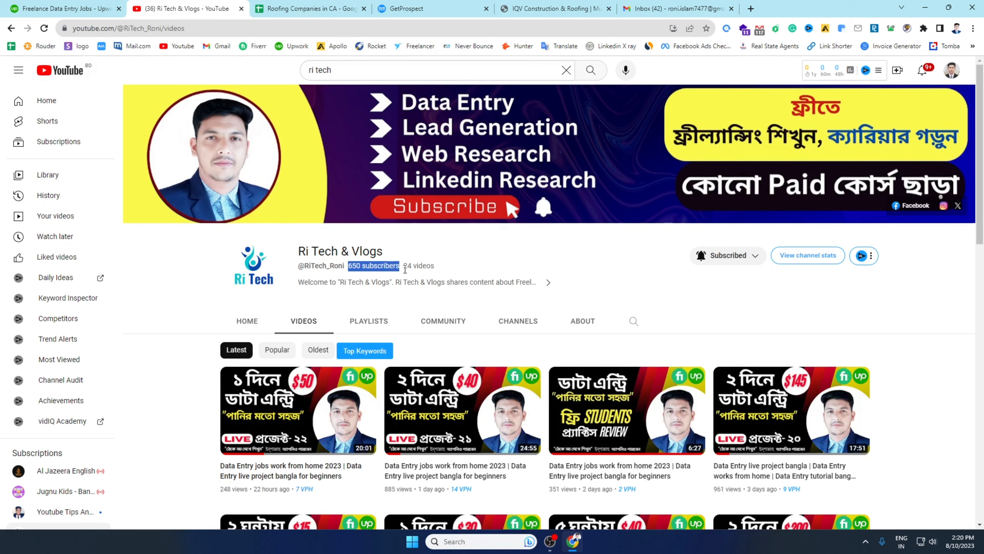